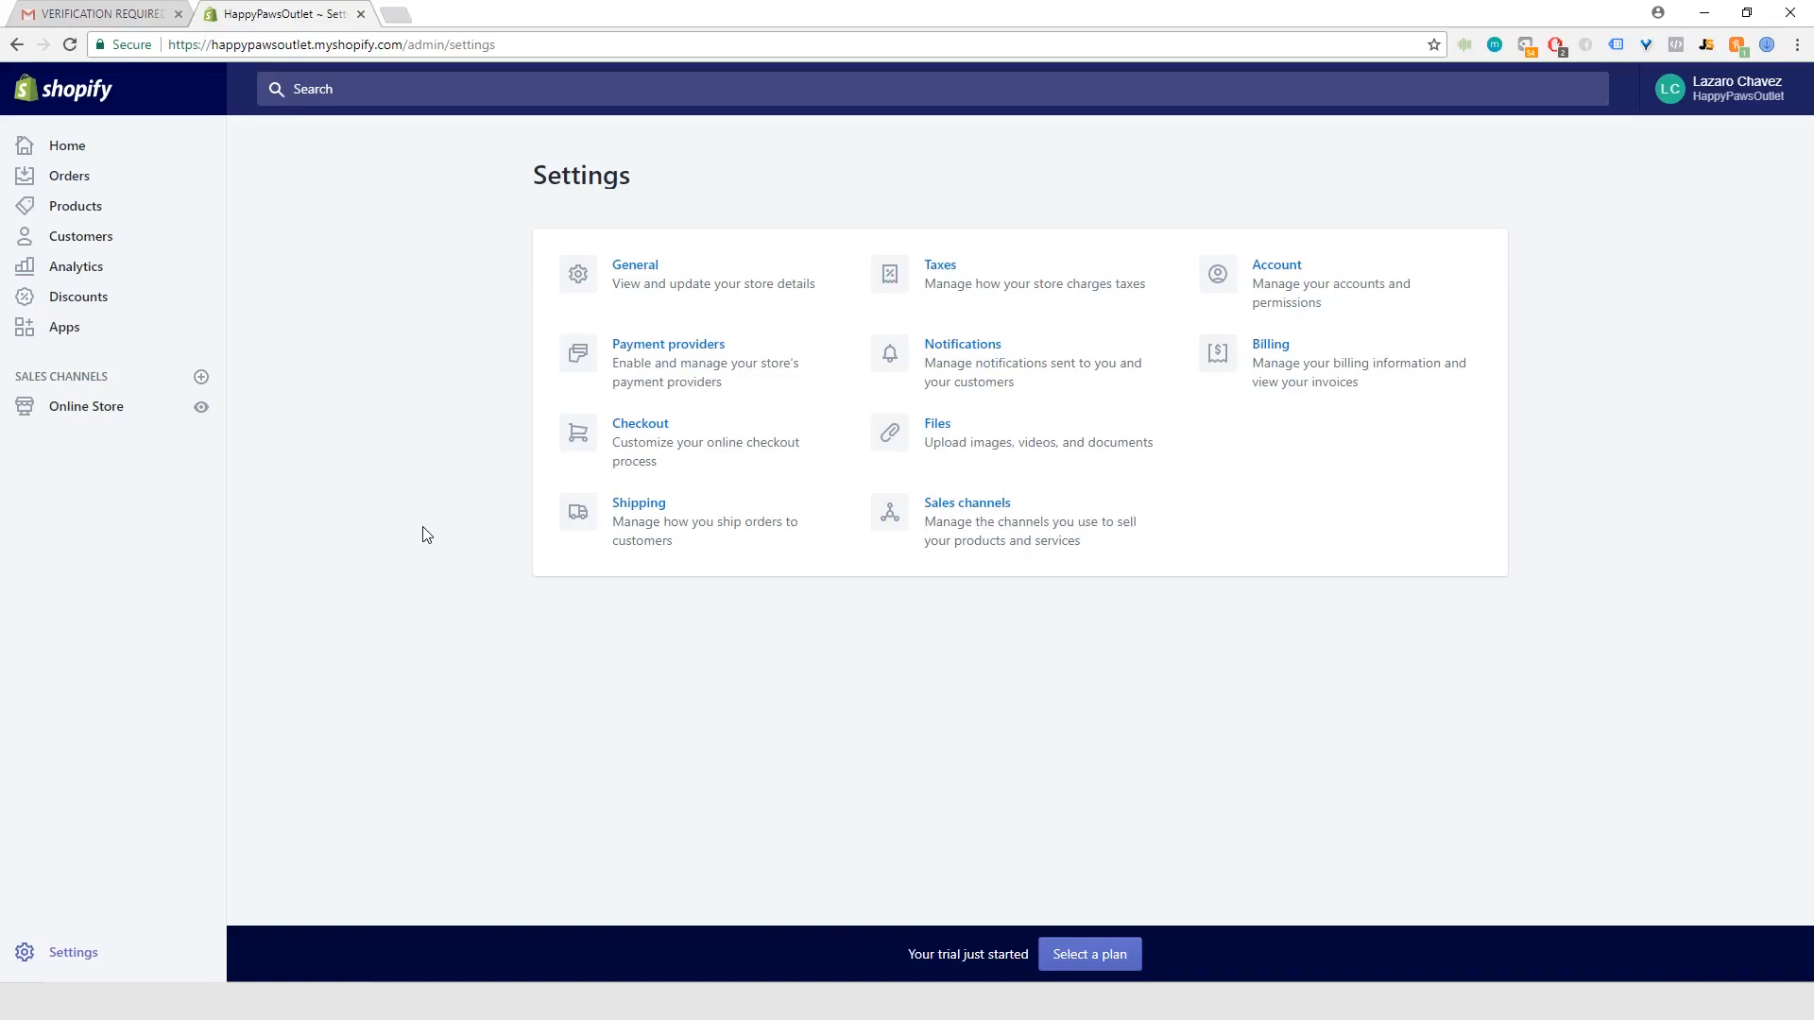
- In the shipping settings, set the Sample box package's empty weight to 0 lb and save it
{"action": "left_click", "coordinate": [648, 543]}
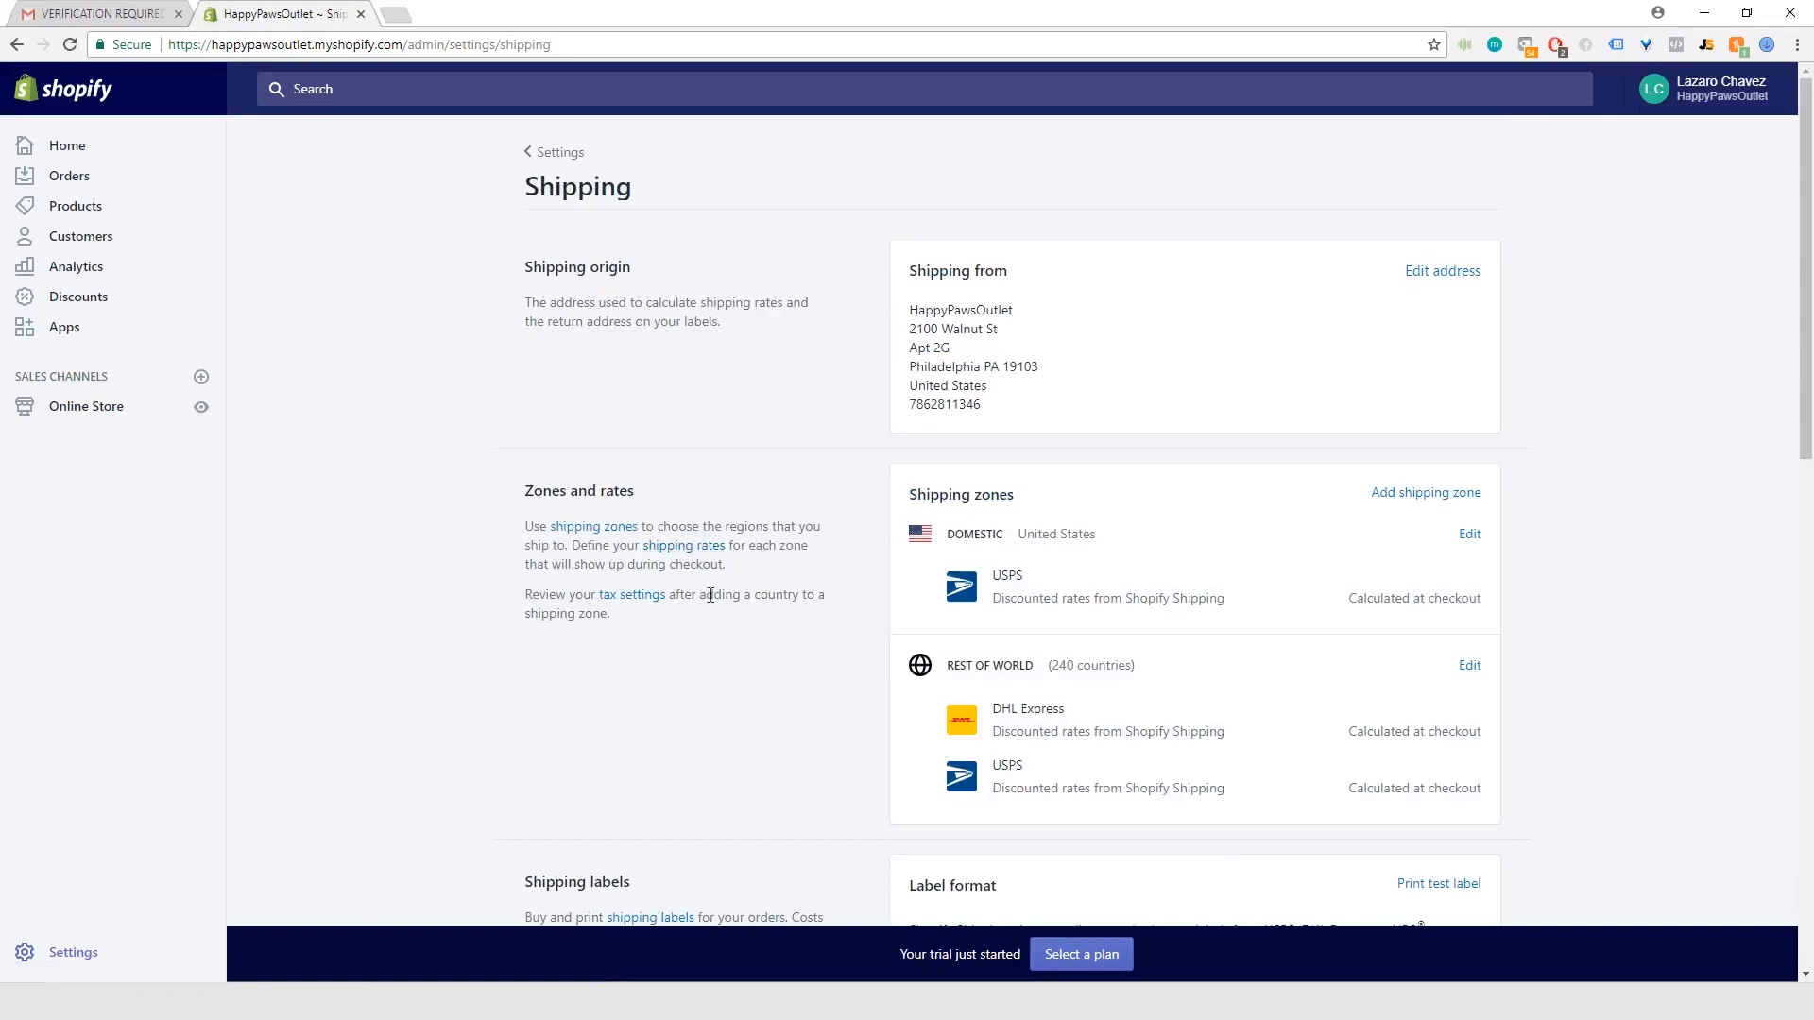
{"action": "scroll", "coordinate": [756, 513], "scroll_direction": "down", "scroll_amount": 3}
{"action": "scroll", "coordinate": [756, 513], "scroll_direction": "down", "scroll_amount": 3}
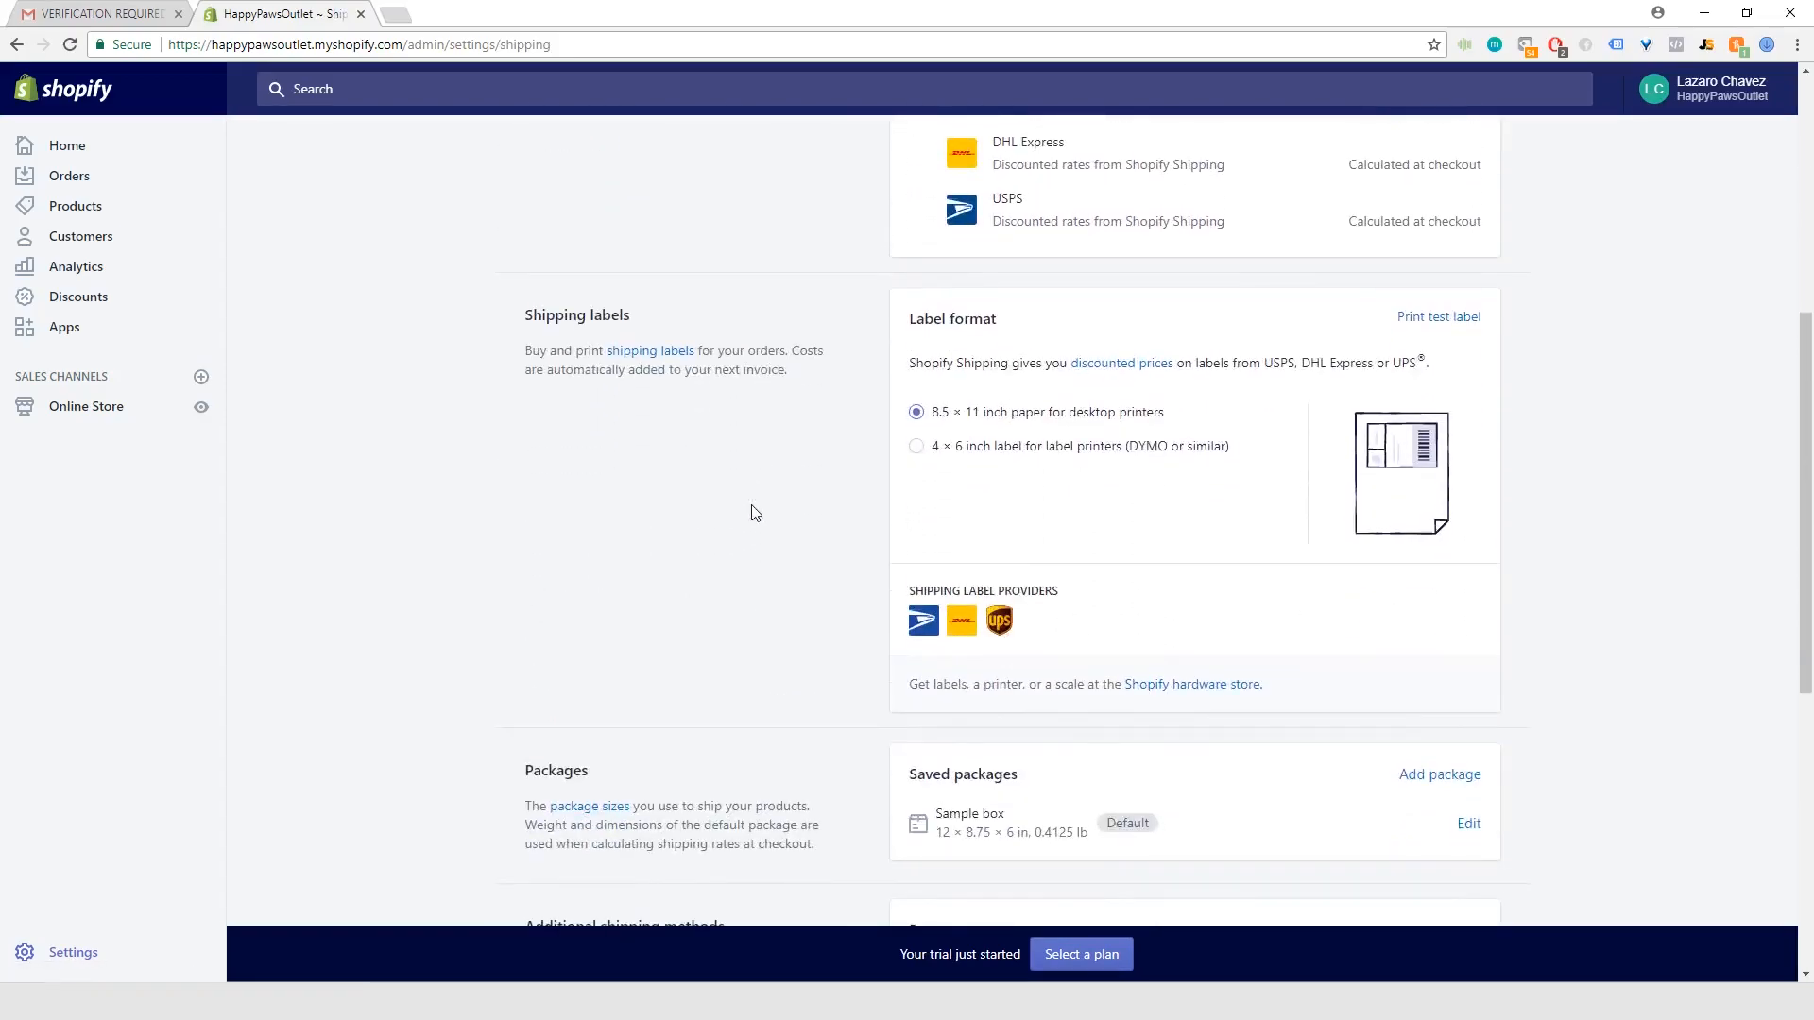
{"action": "scroll", "coordinate": [756, 513], "scroll_direction": "down", "scroll_amount": 1}
{"action": "scroll", "coordinate": [755, 513], "scroll_direction": "down", "scroll_amount": 3}
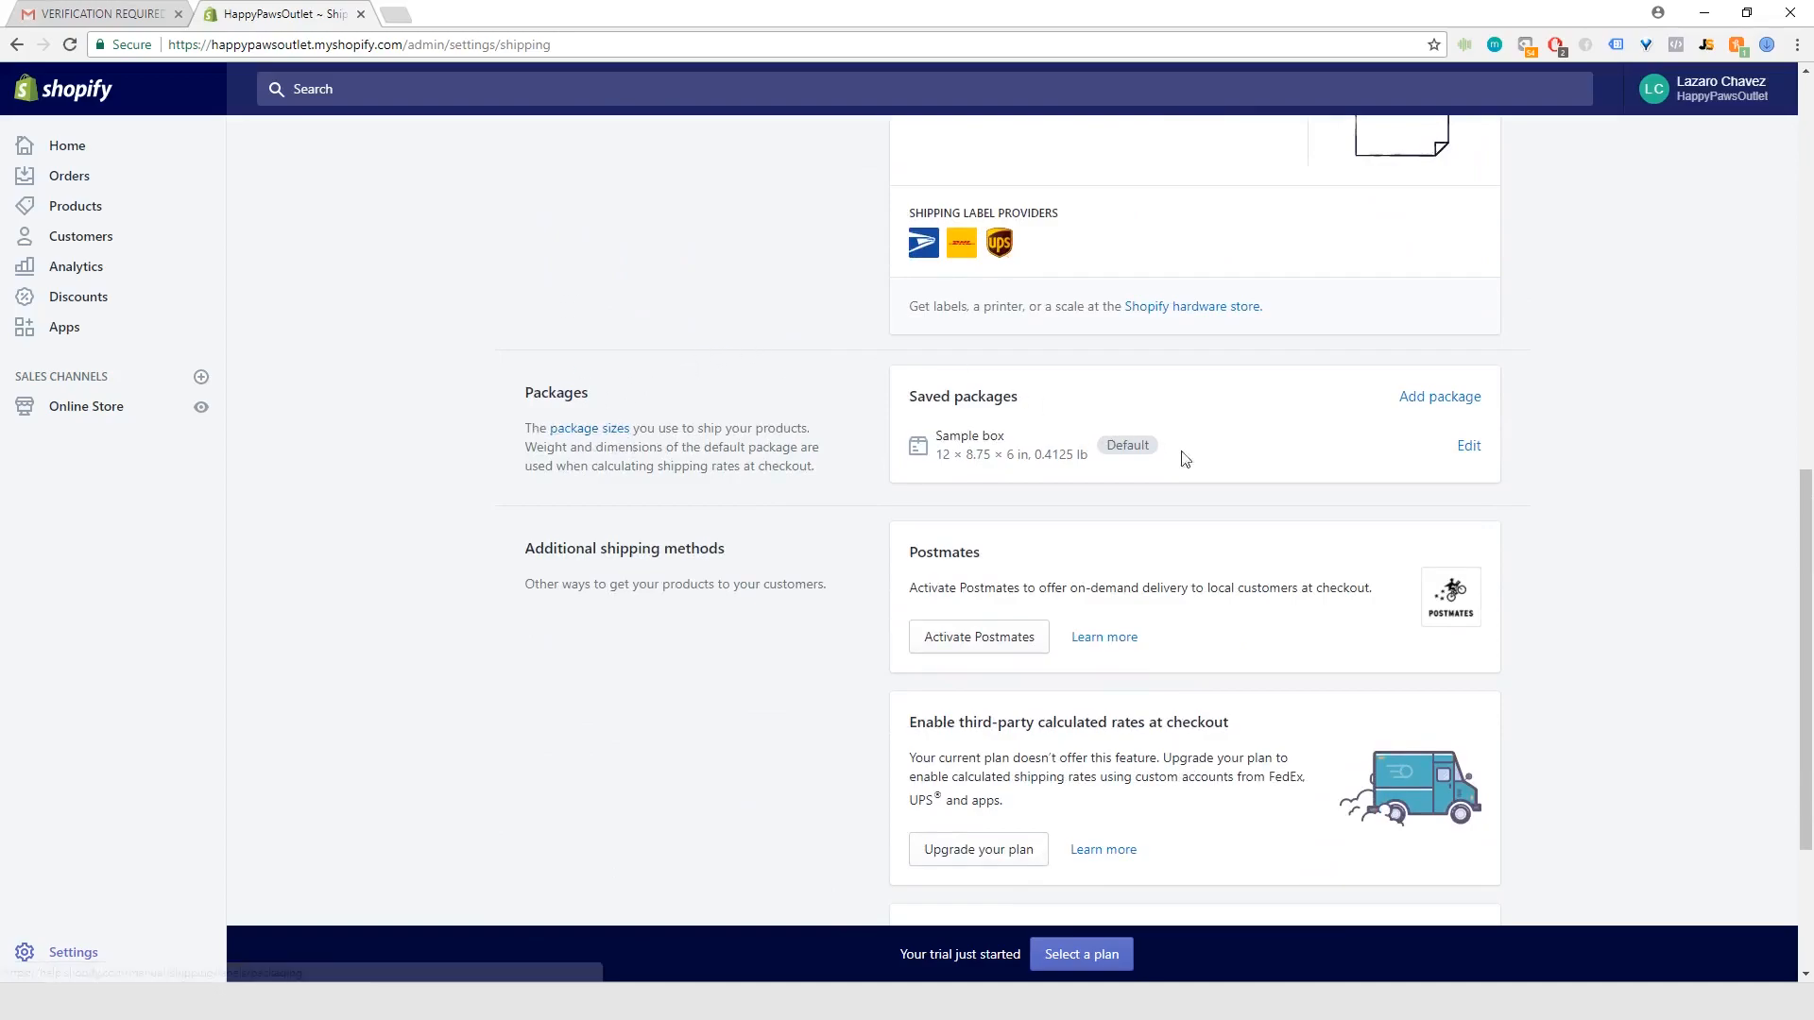
{"action": "left_click", "coordinate": [1468, 447]}
{"action": "double_click", "coordinate": [1071, 588]}
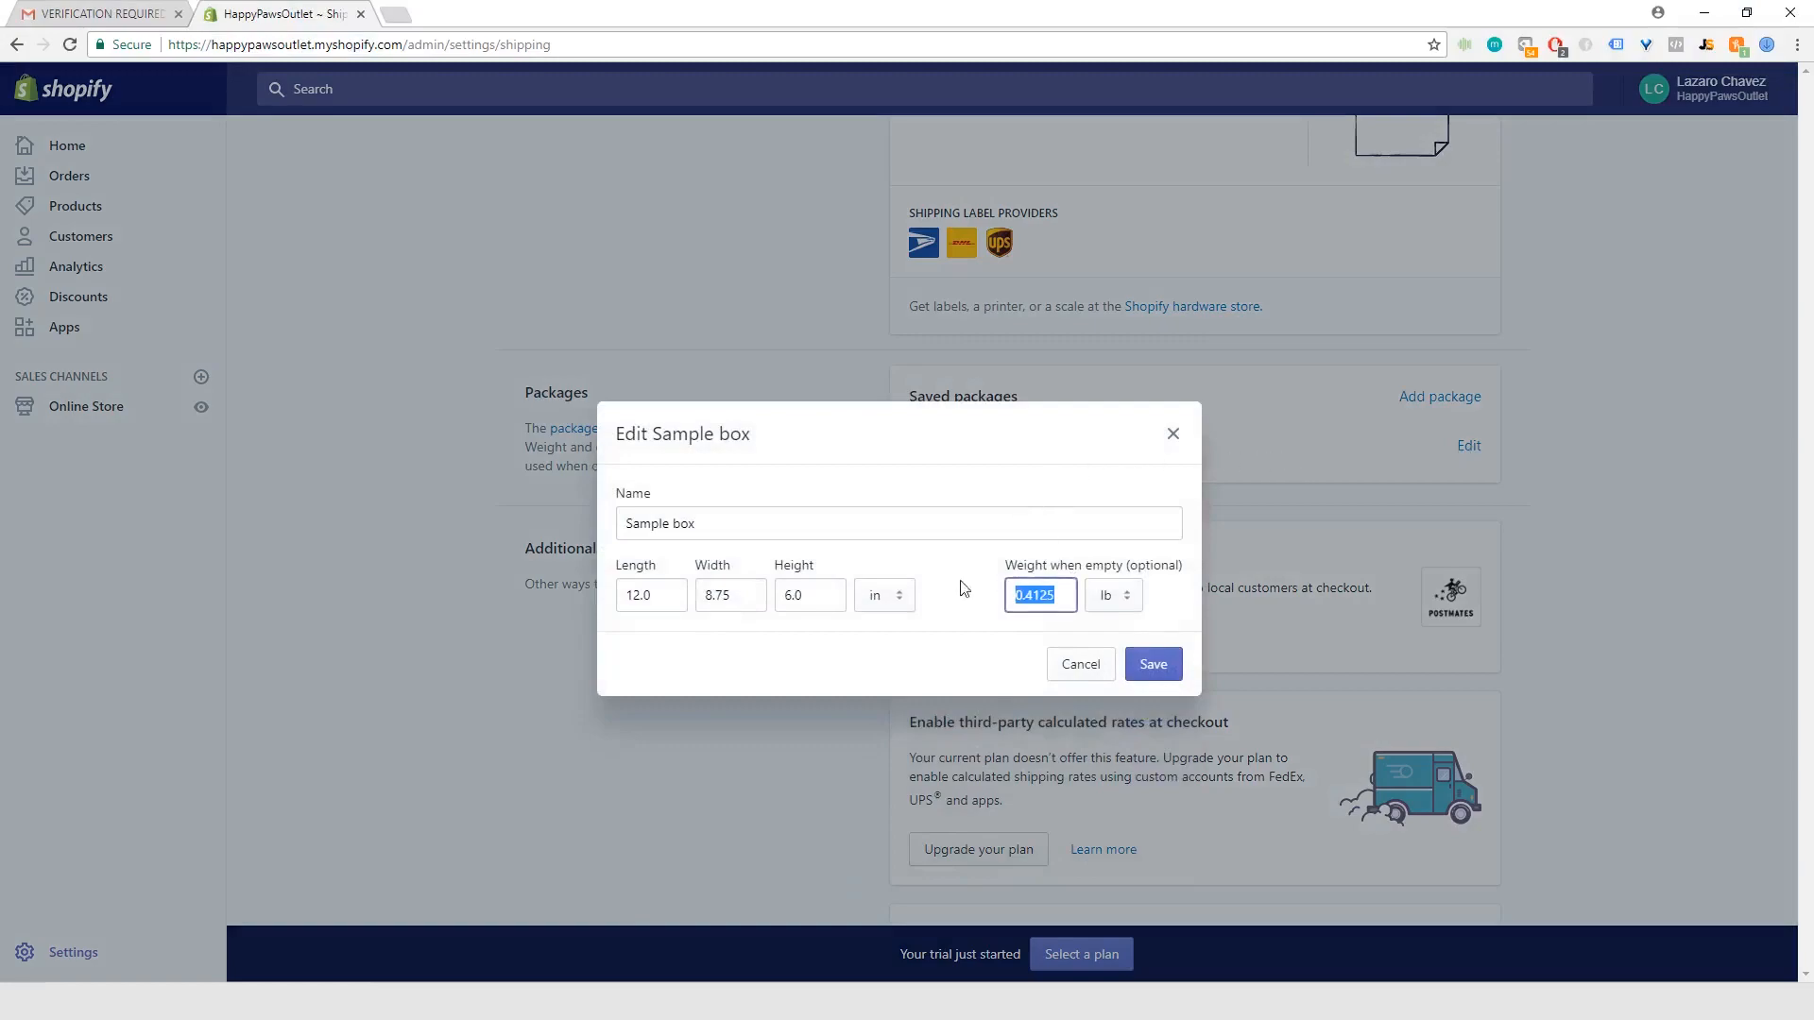
{"action": "type", "text": "0"}
{"action": "left_click", "coordinate": [1158, 666]}
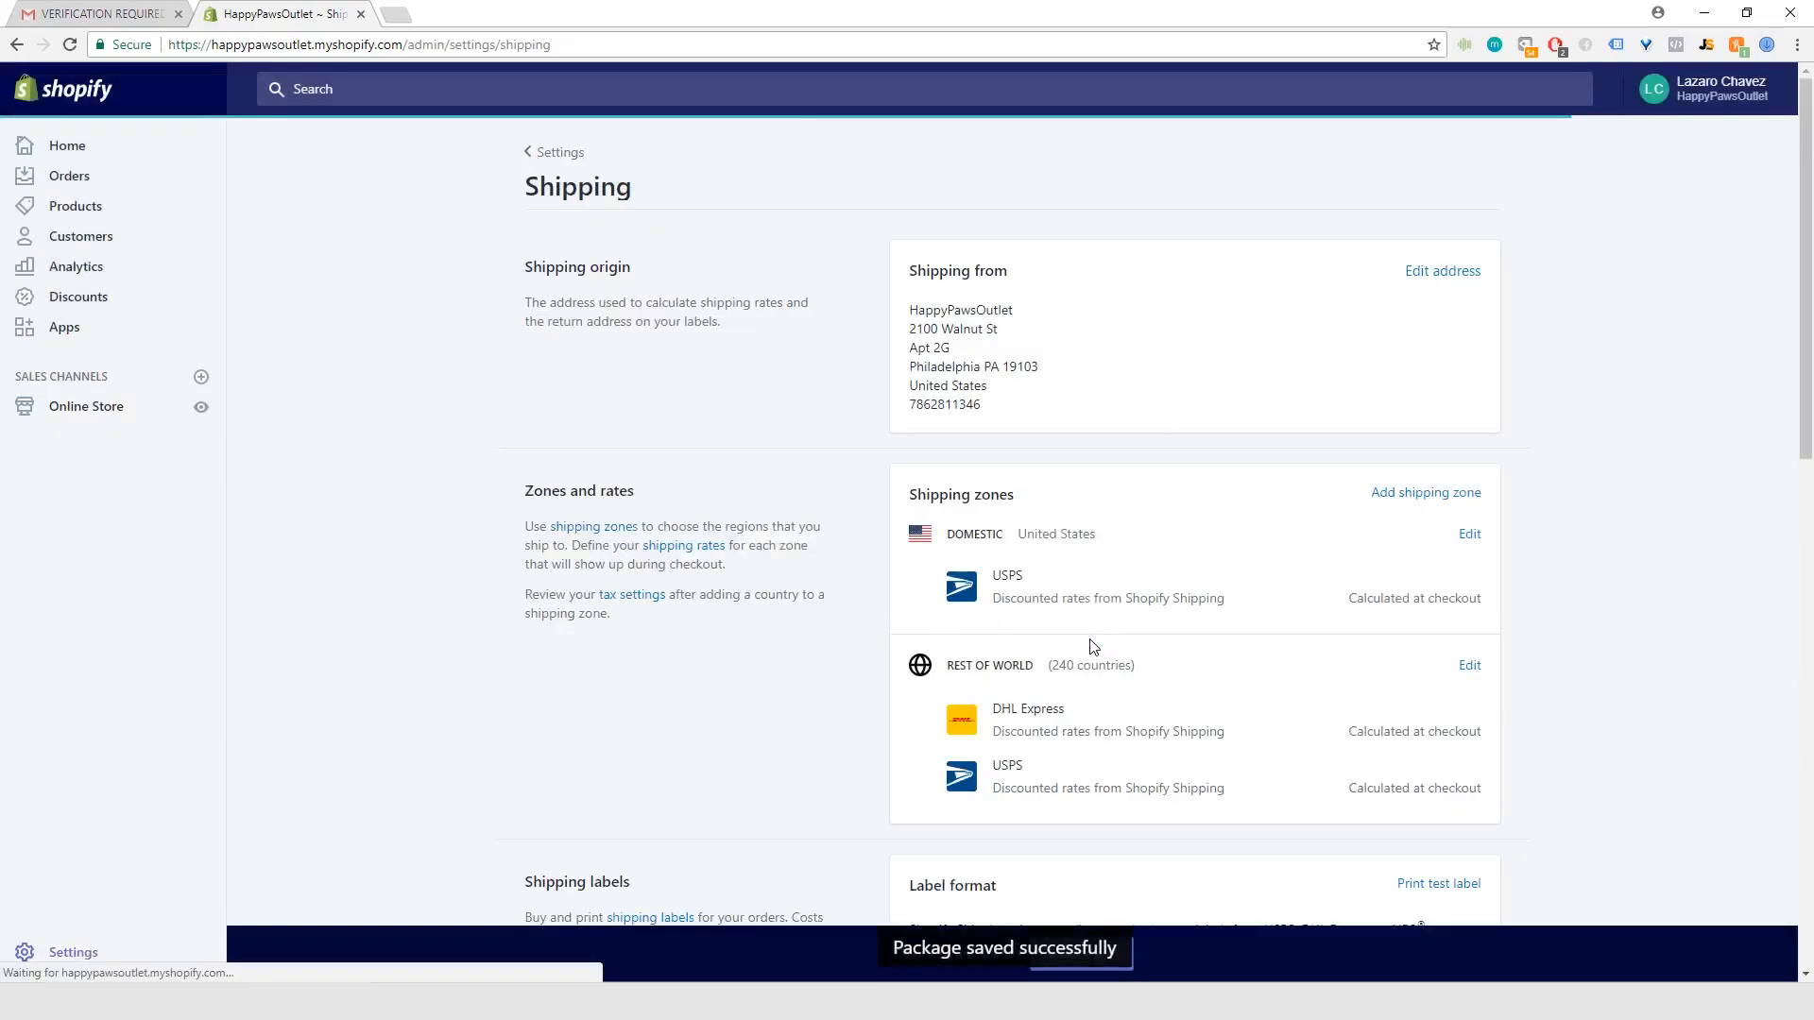
- Delete the Domestic shipping zone
{"action": "scroll", "coordinate": [870, 608], "scroll_direction": "down", "scroll_amount": 5}
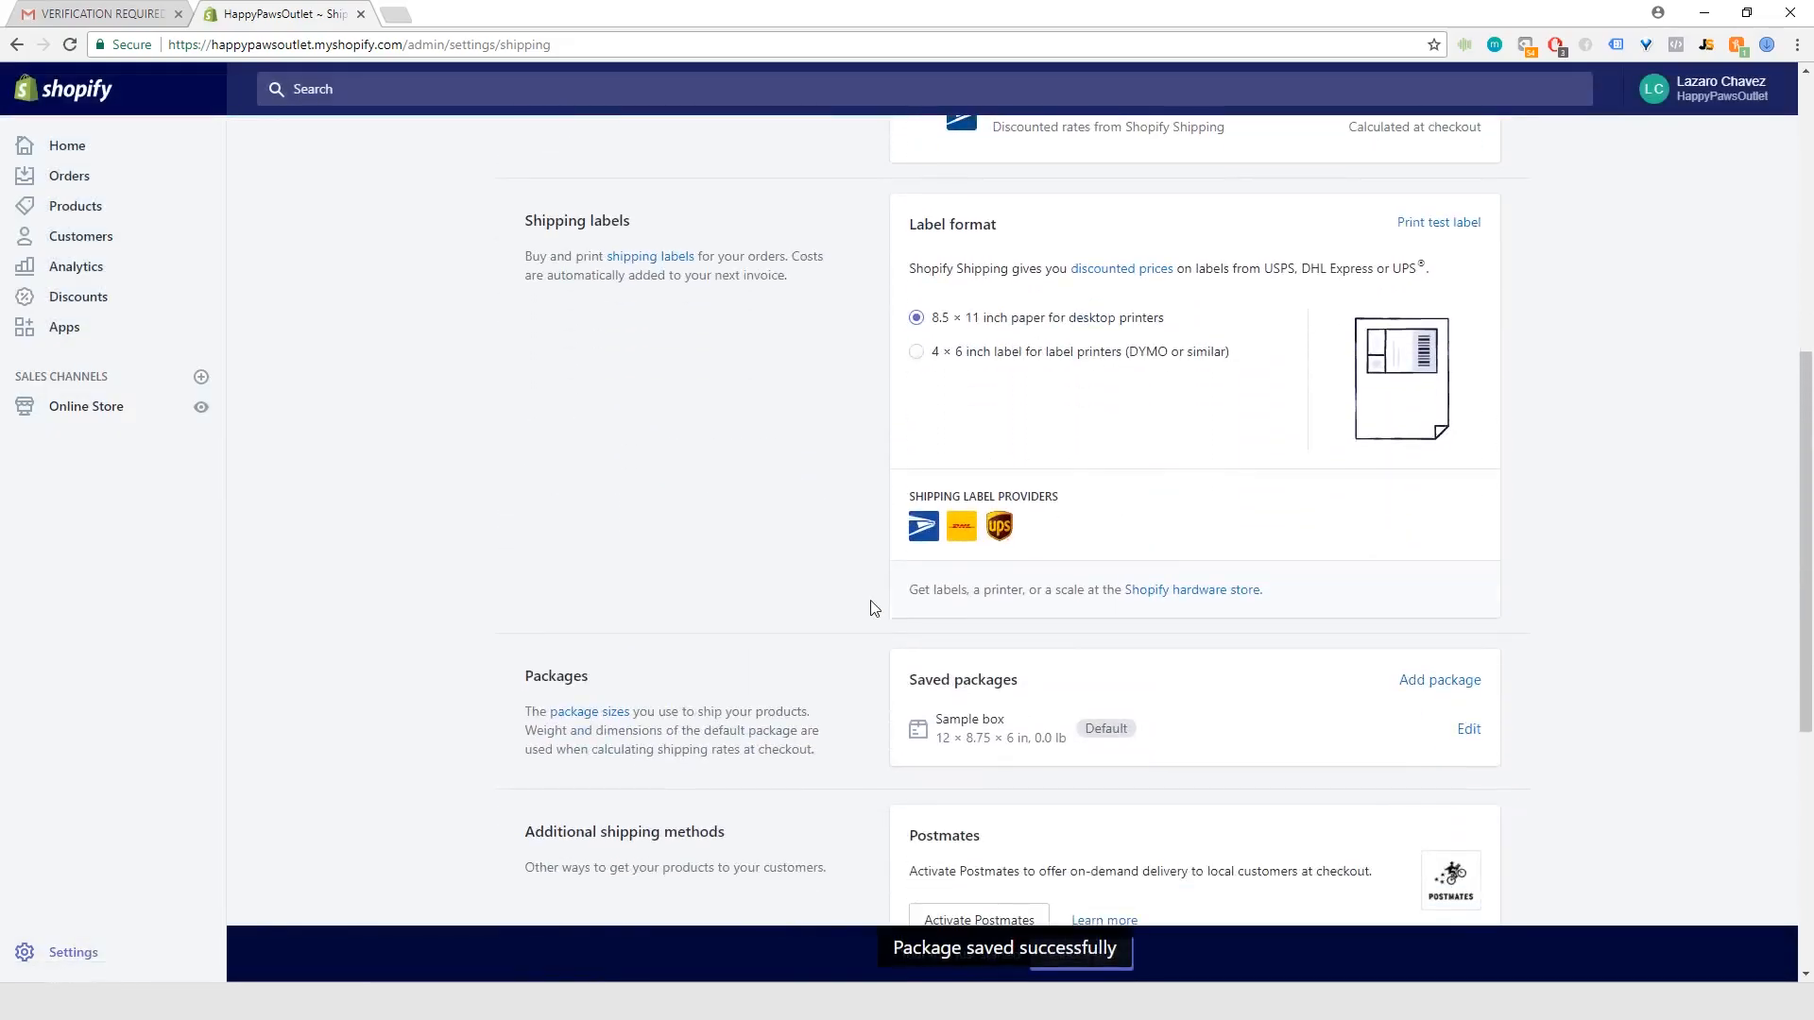
{"action": "scroll", "coordinate": [891, 721], "scroll_direction": "up", "scroll_amount": 5}
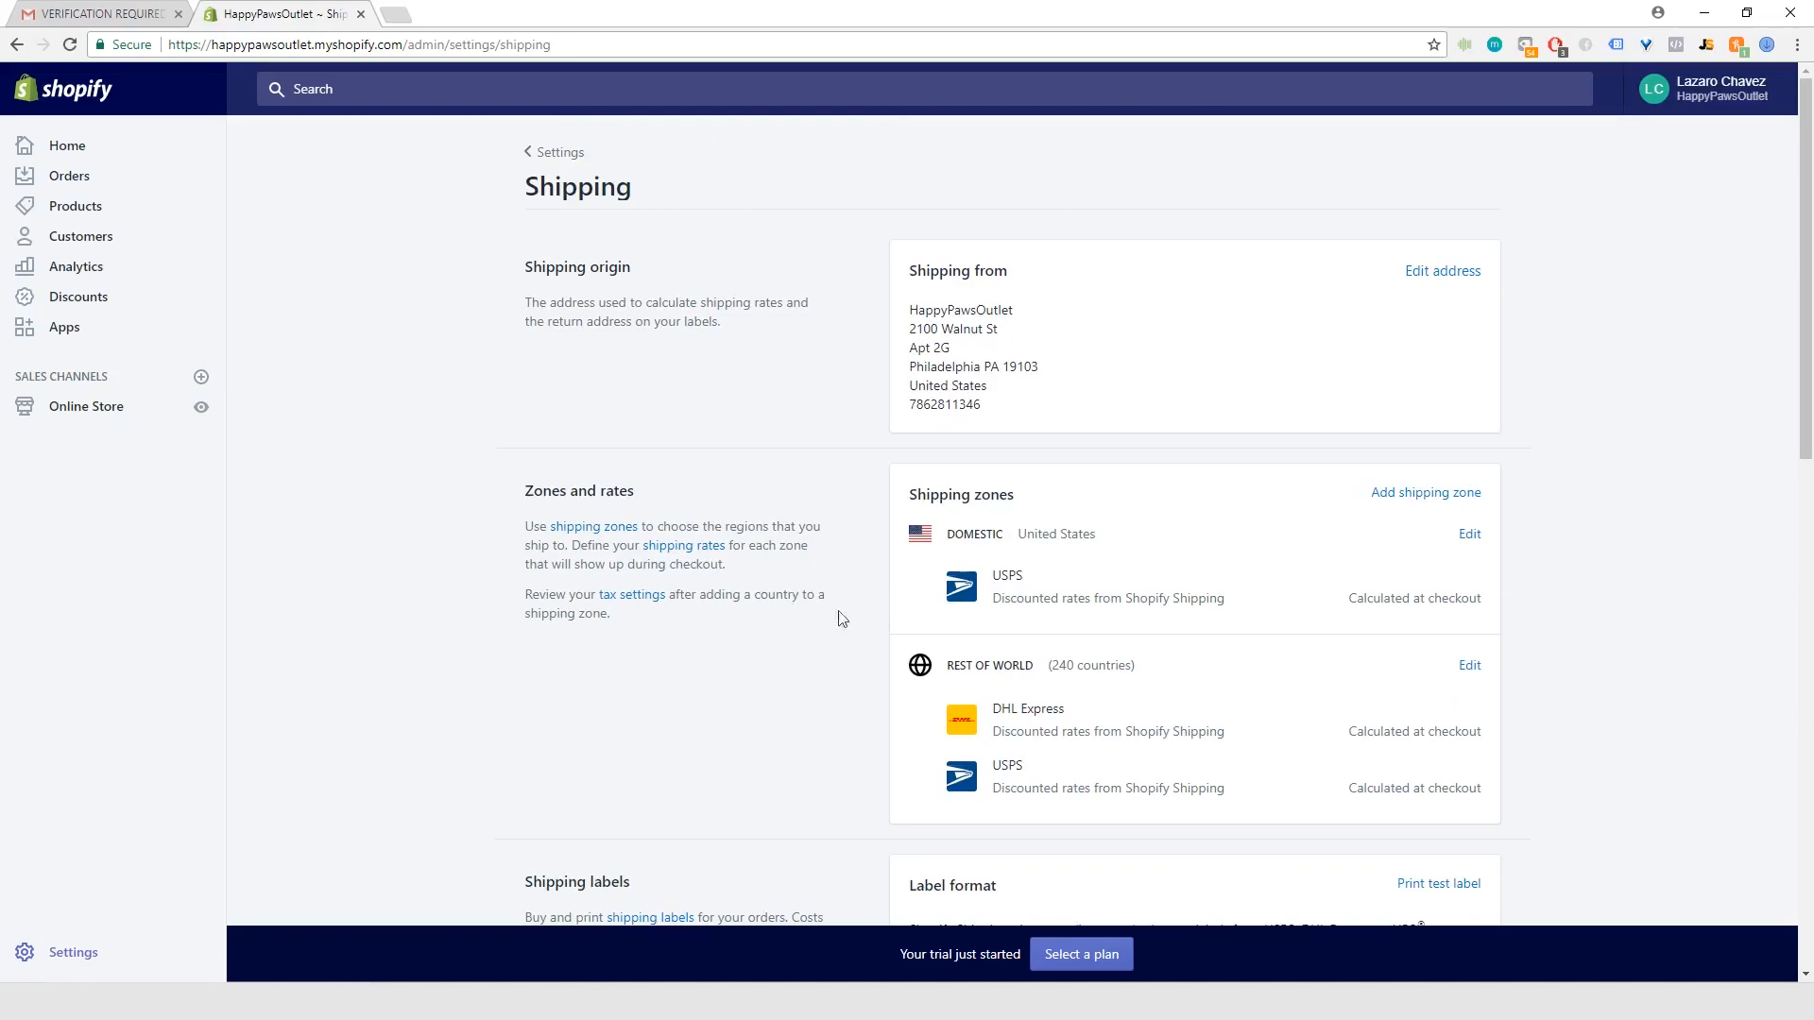
{"action": "left_click", "coordinate": [1470, 536]}
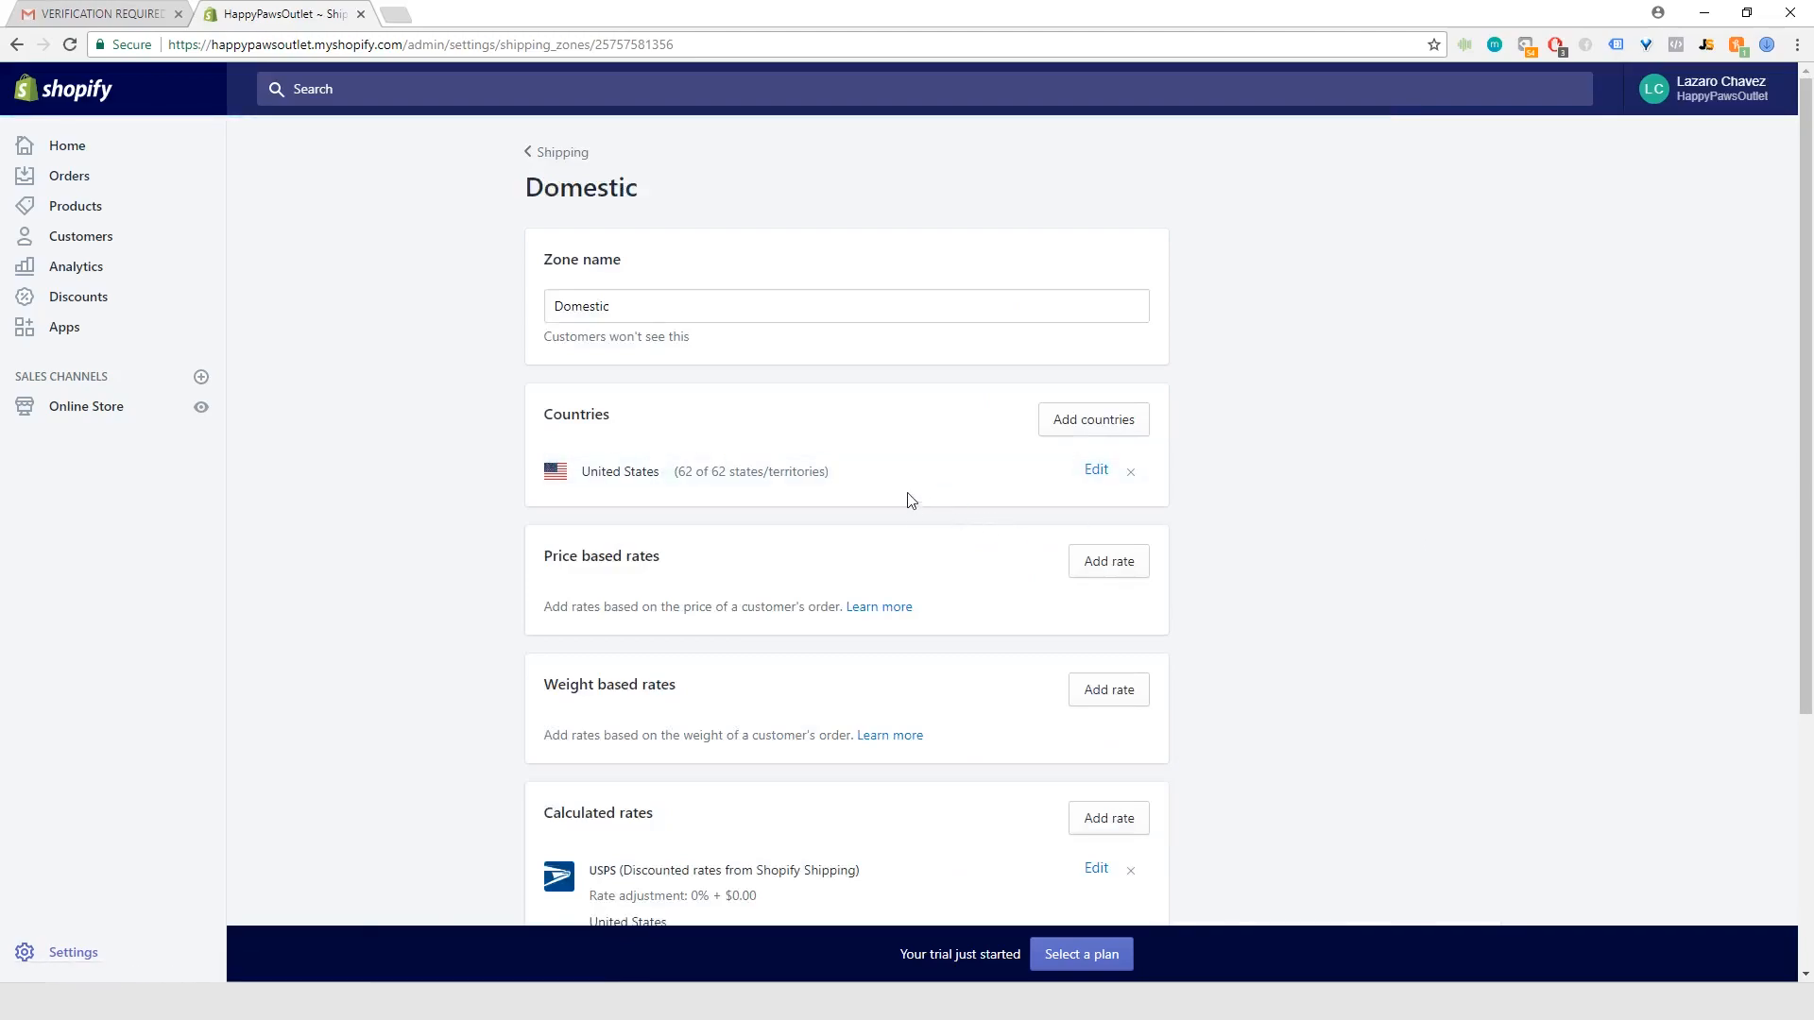
{"action": "scroll", "coordinate": [812, 604], "scroll_direction": "down", "scroll_amount": 4}
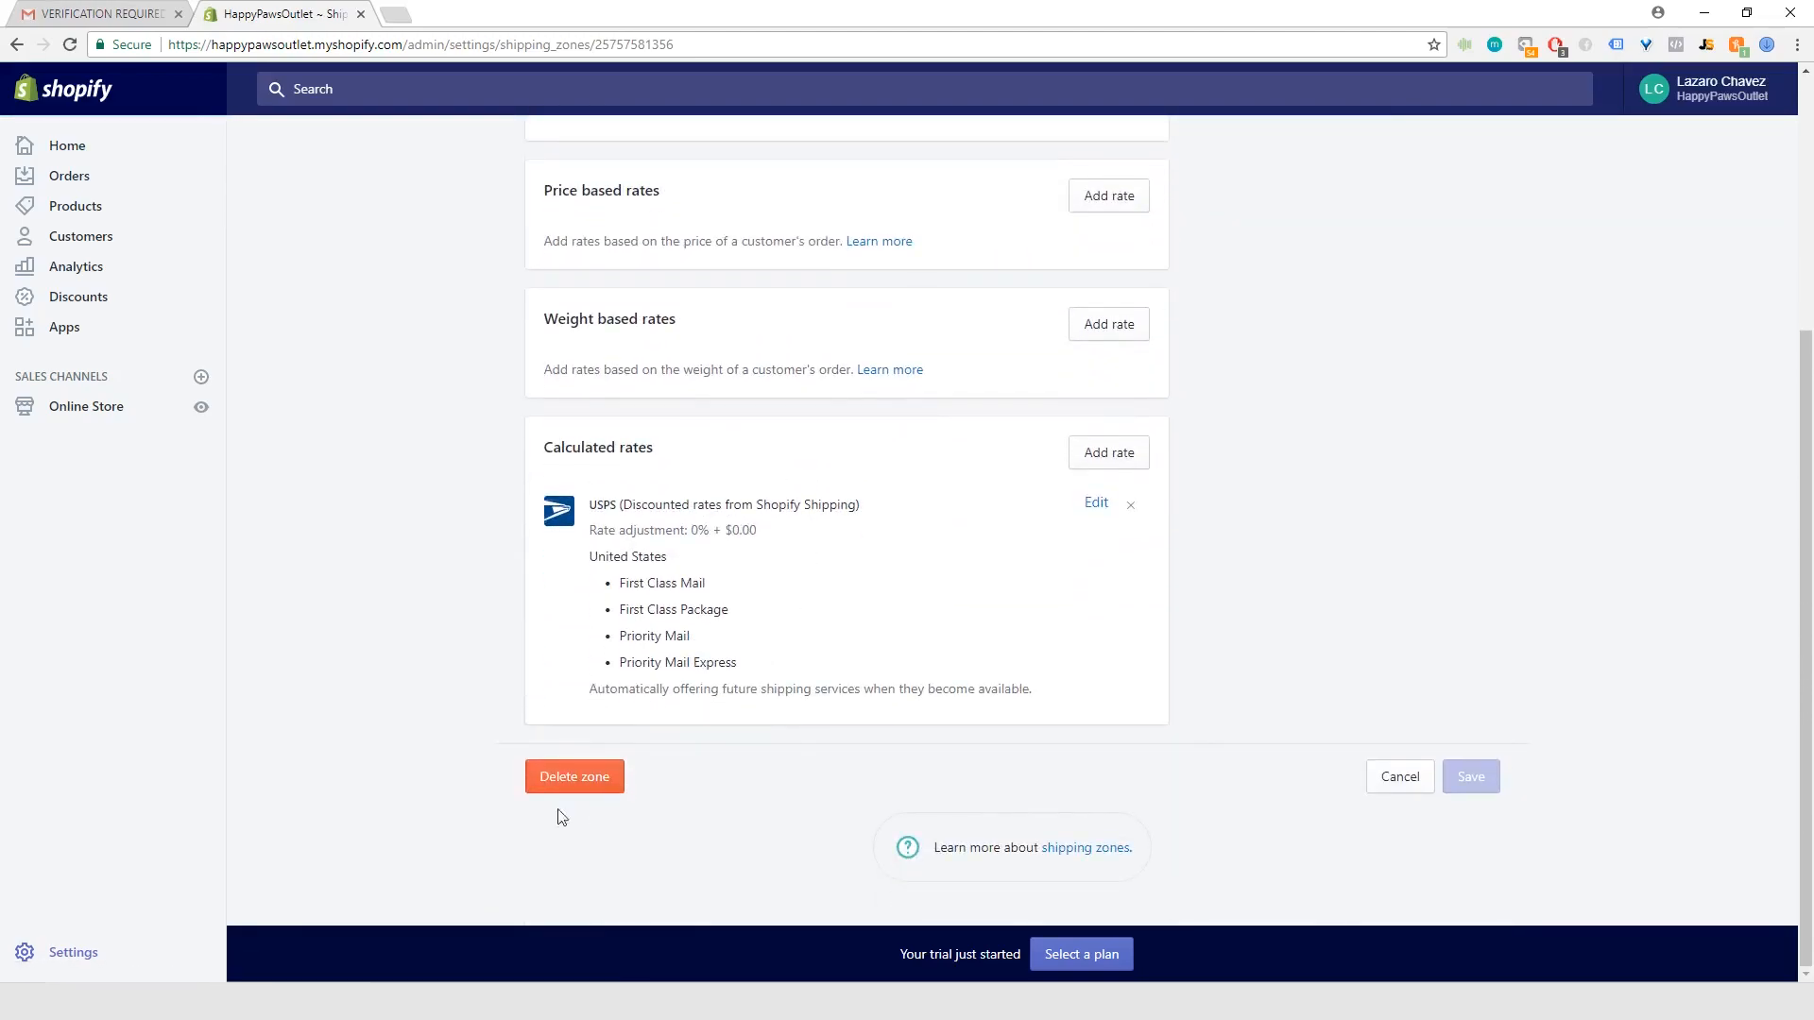
{"action": "left_click", "coordinate": [574, 785]}
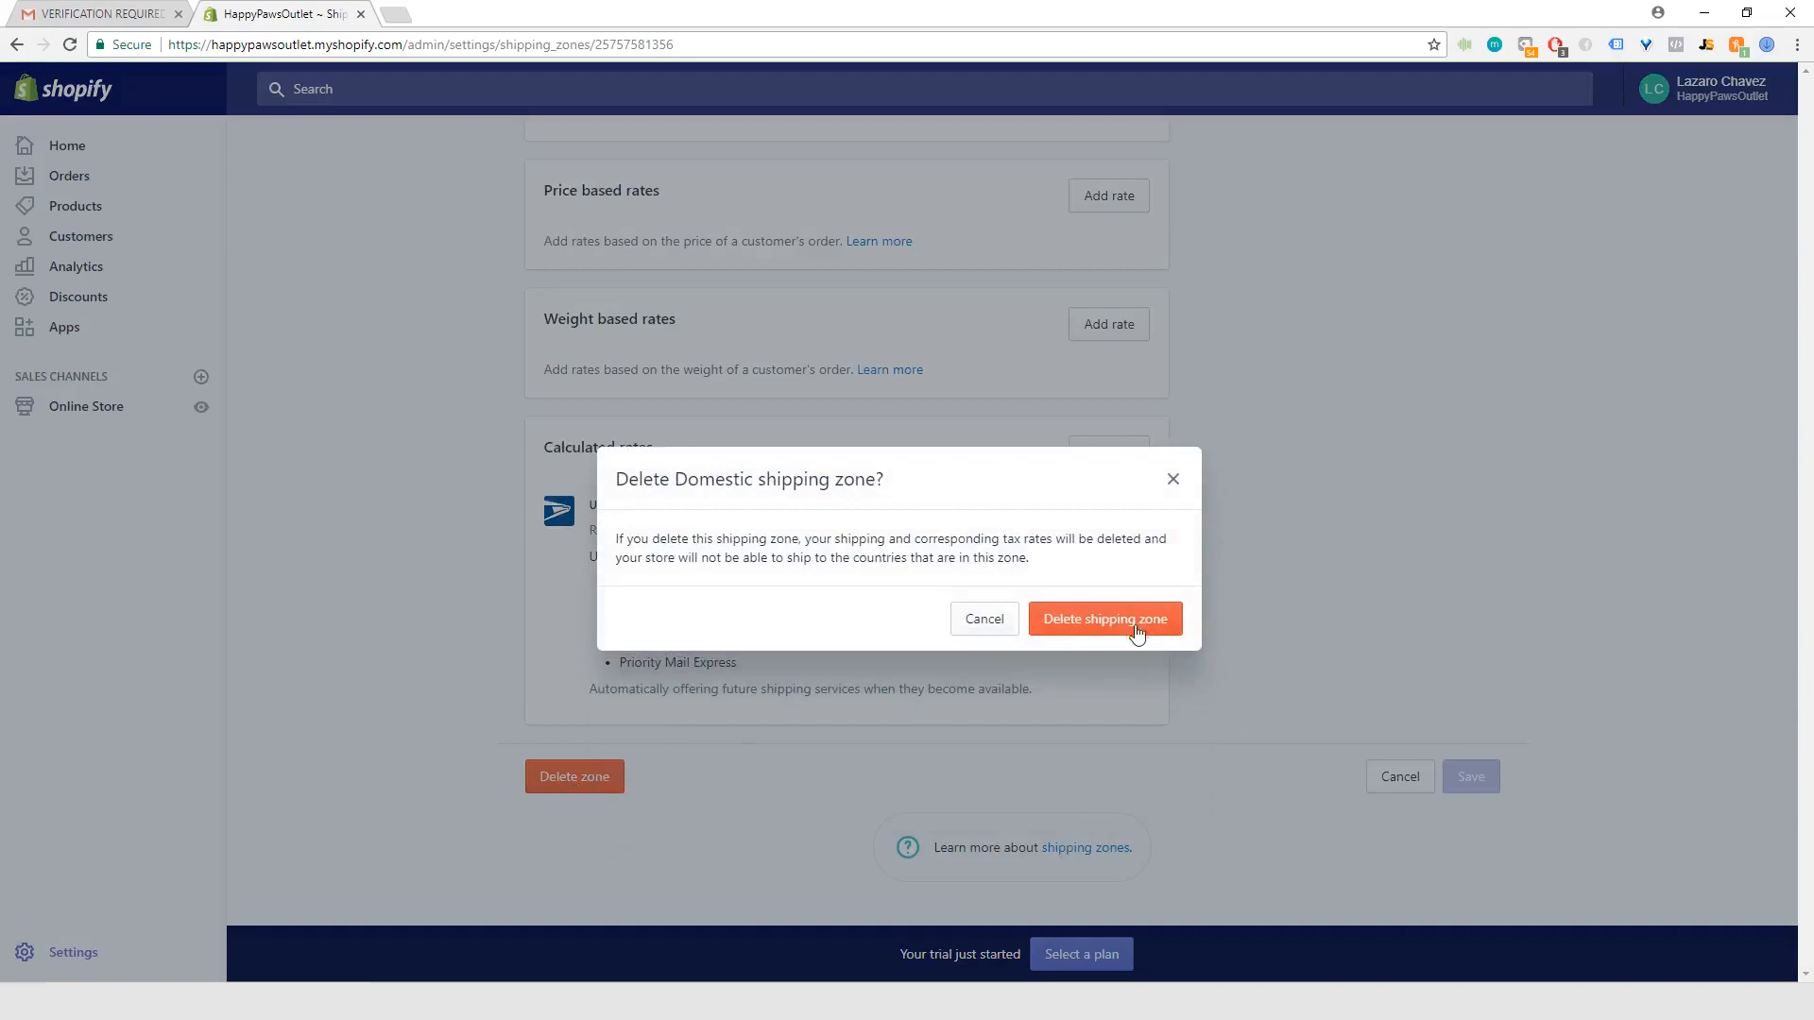
{"action": "left_click", "coordinate": [1130, 628]}
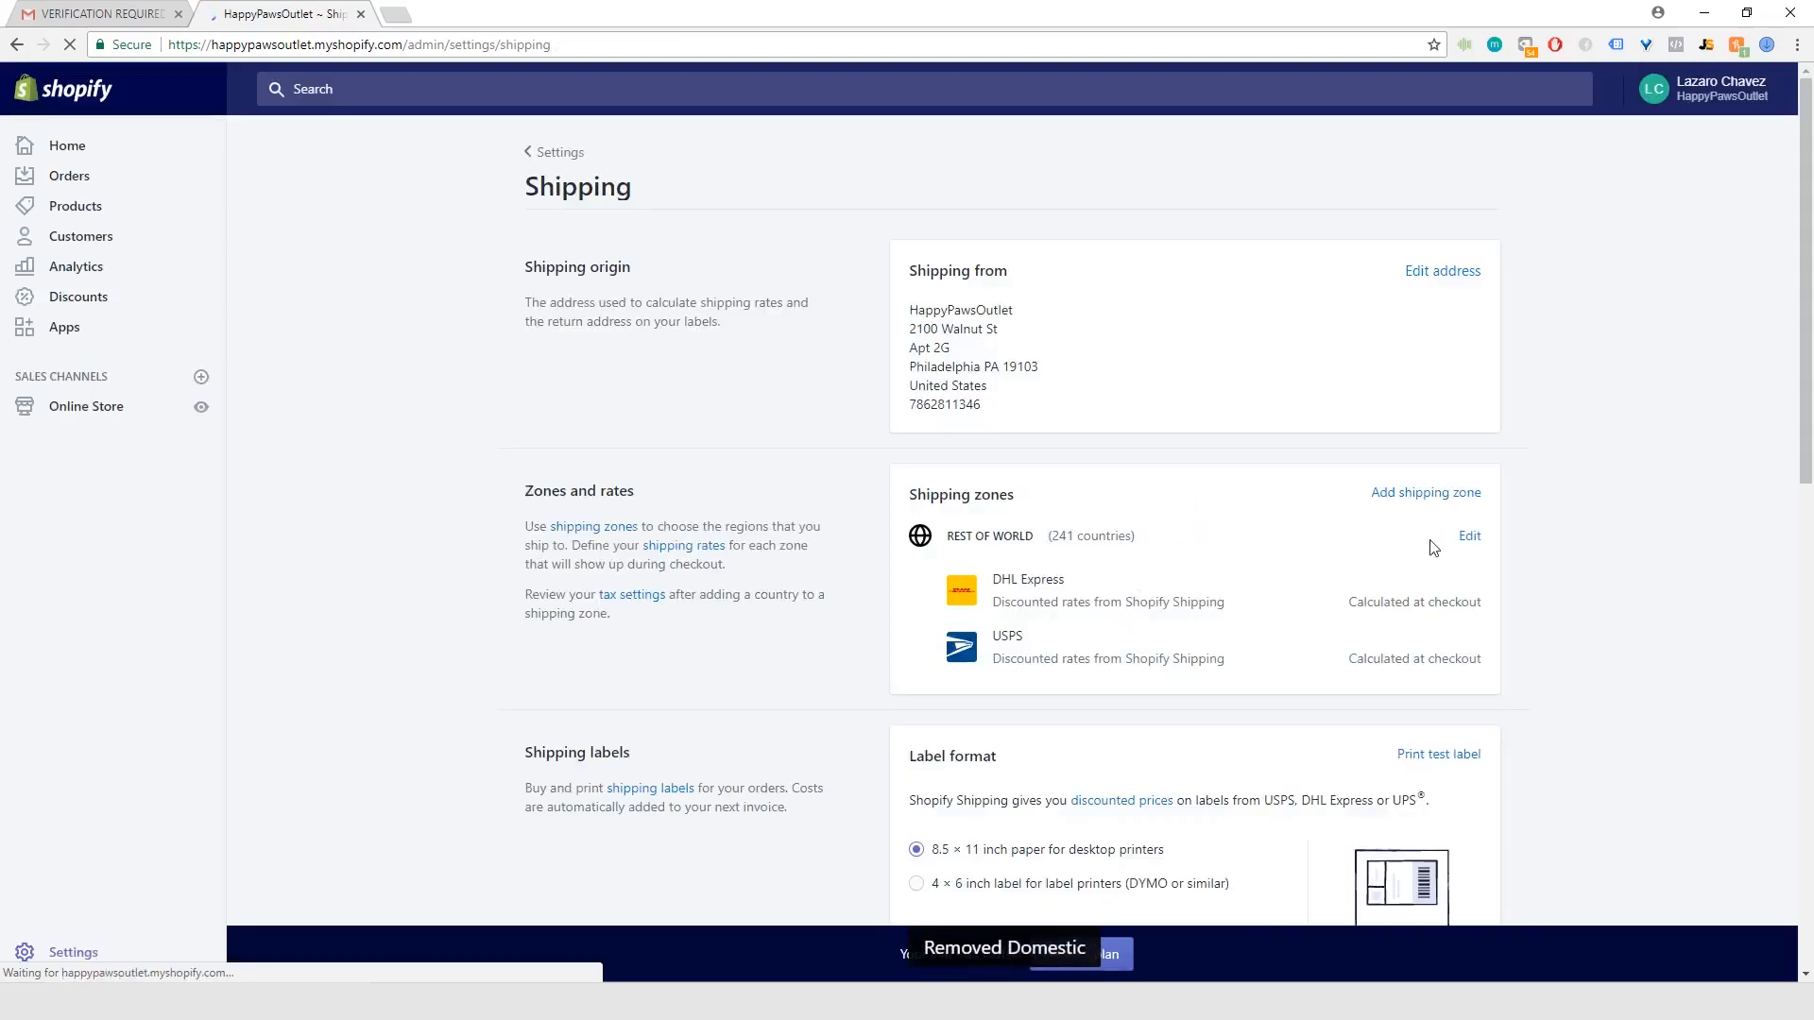
- Delete the Rest of world shipping zone
{"action": "left_click", "coordinate": [1480, 541]}
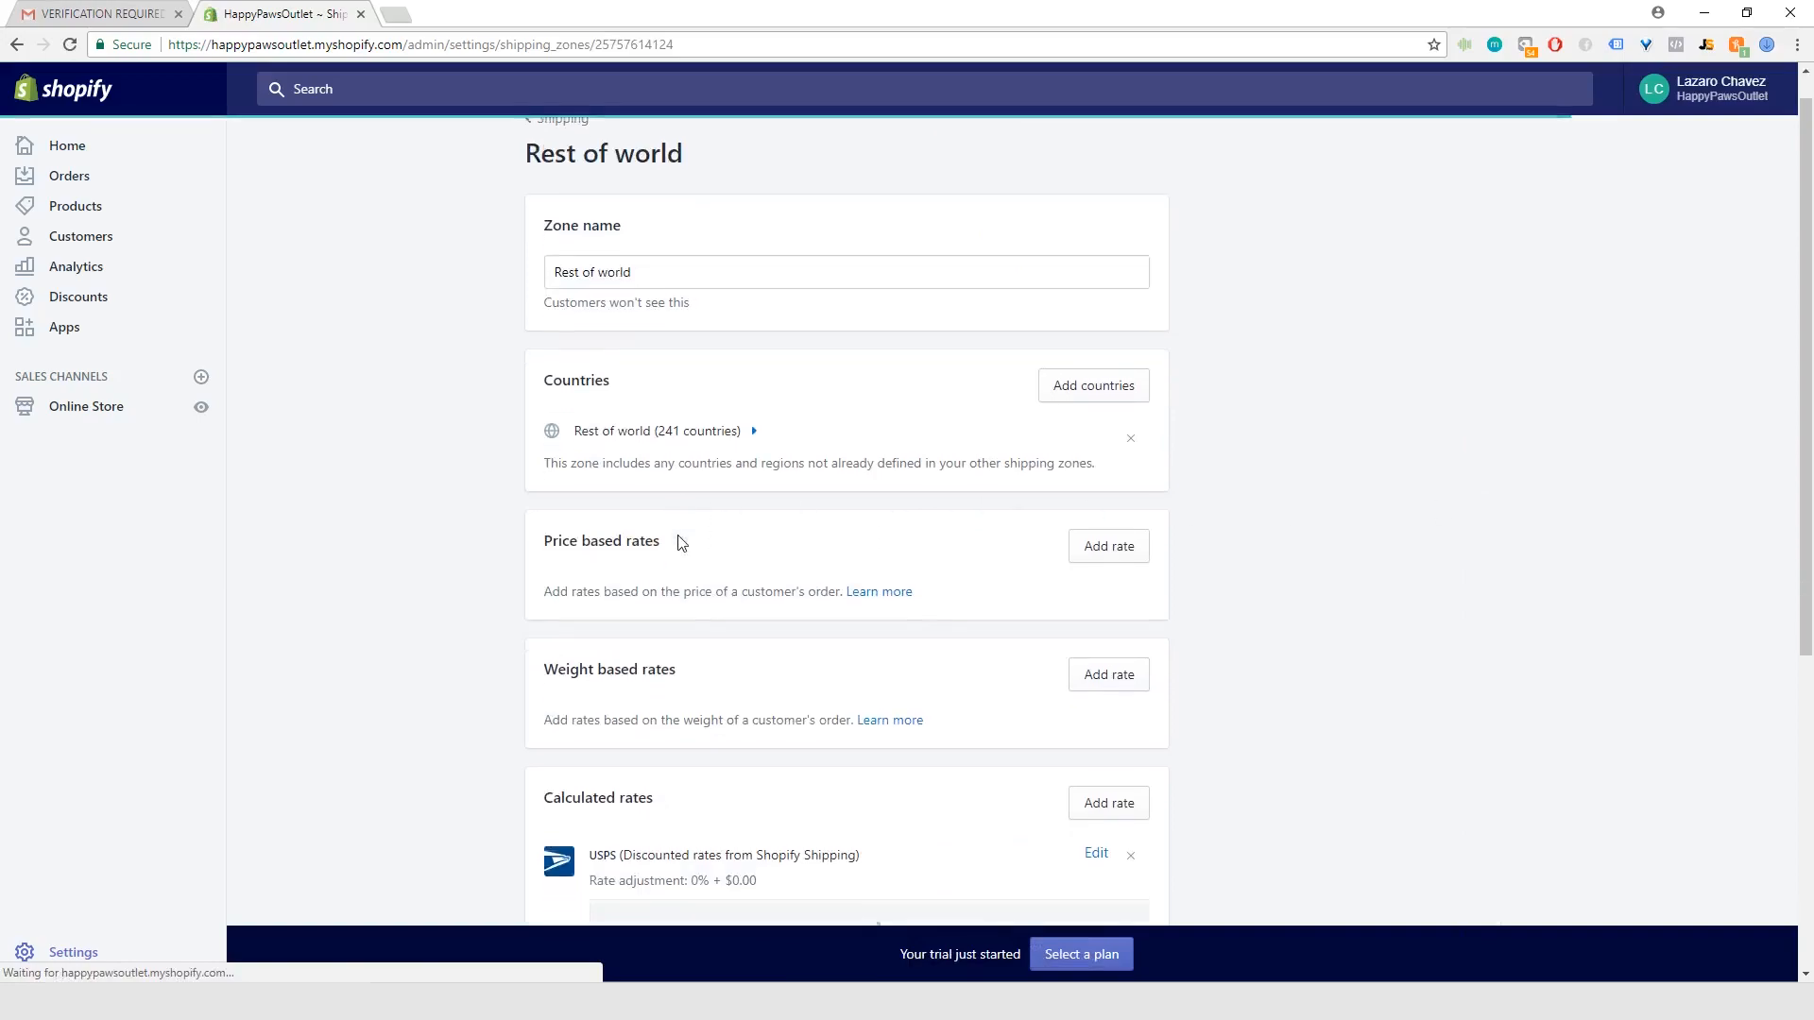
{"action": "scroll", "coordinate": [678, 541], "scroll_direction": "down", "scroll_amount": 5}
{"action": "scroll", "coordinate": [679, 540], "scroll_direction": "down", "scroll_amount": 1}
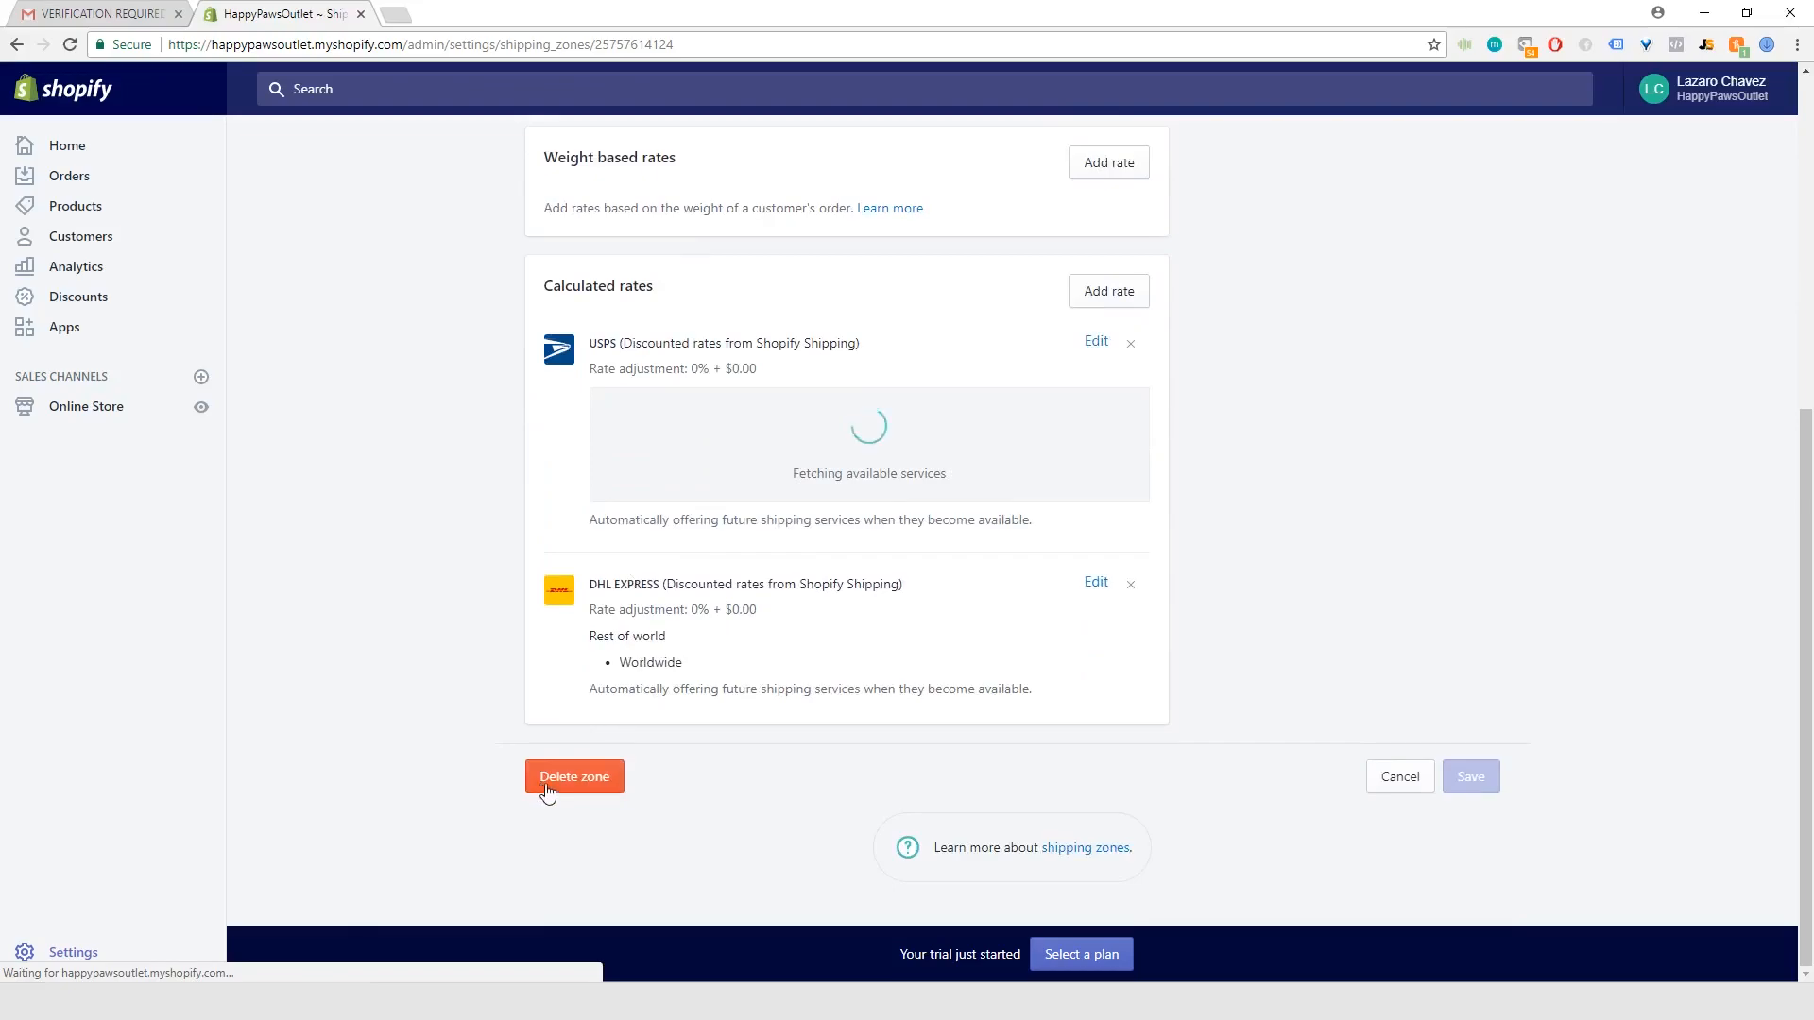
{"action": "left_click", "coordinate": [589, 866]}
{"action": "left_click", "coordinate": [1096, 627]}
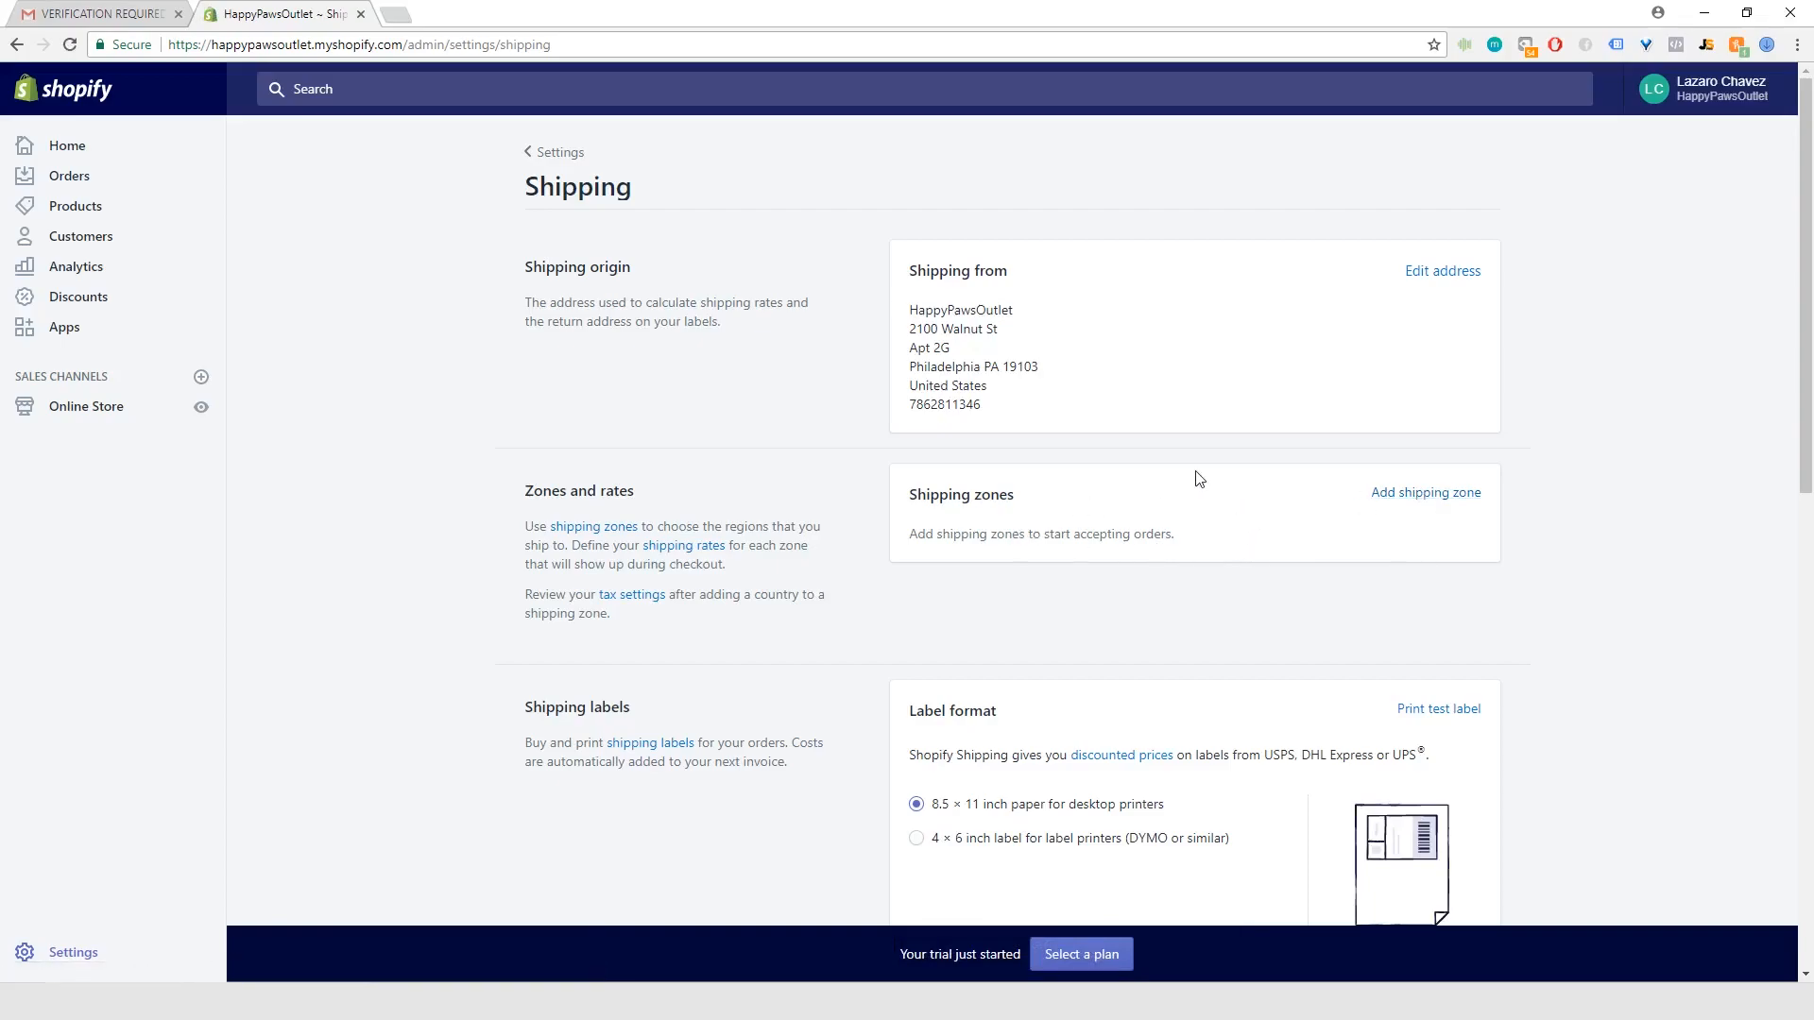
- Start a new shipping zone named "Whole World" and add Rest of world as its countries
{"action": "left_click", "coordinate": [1406, 500]}
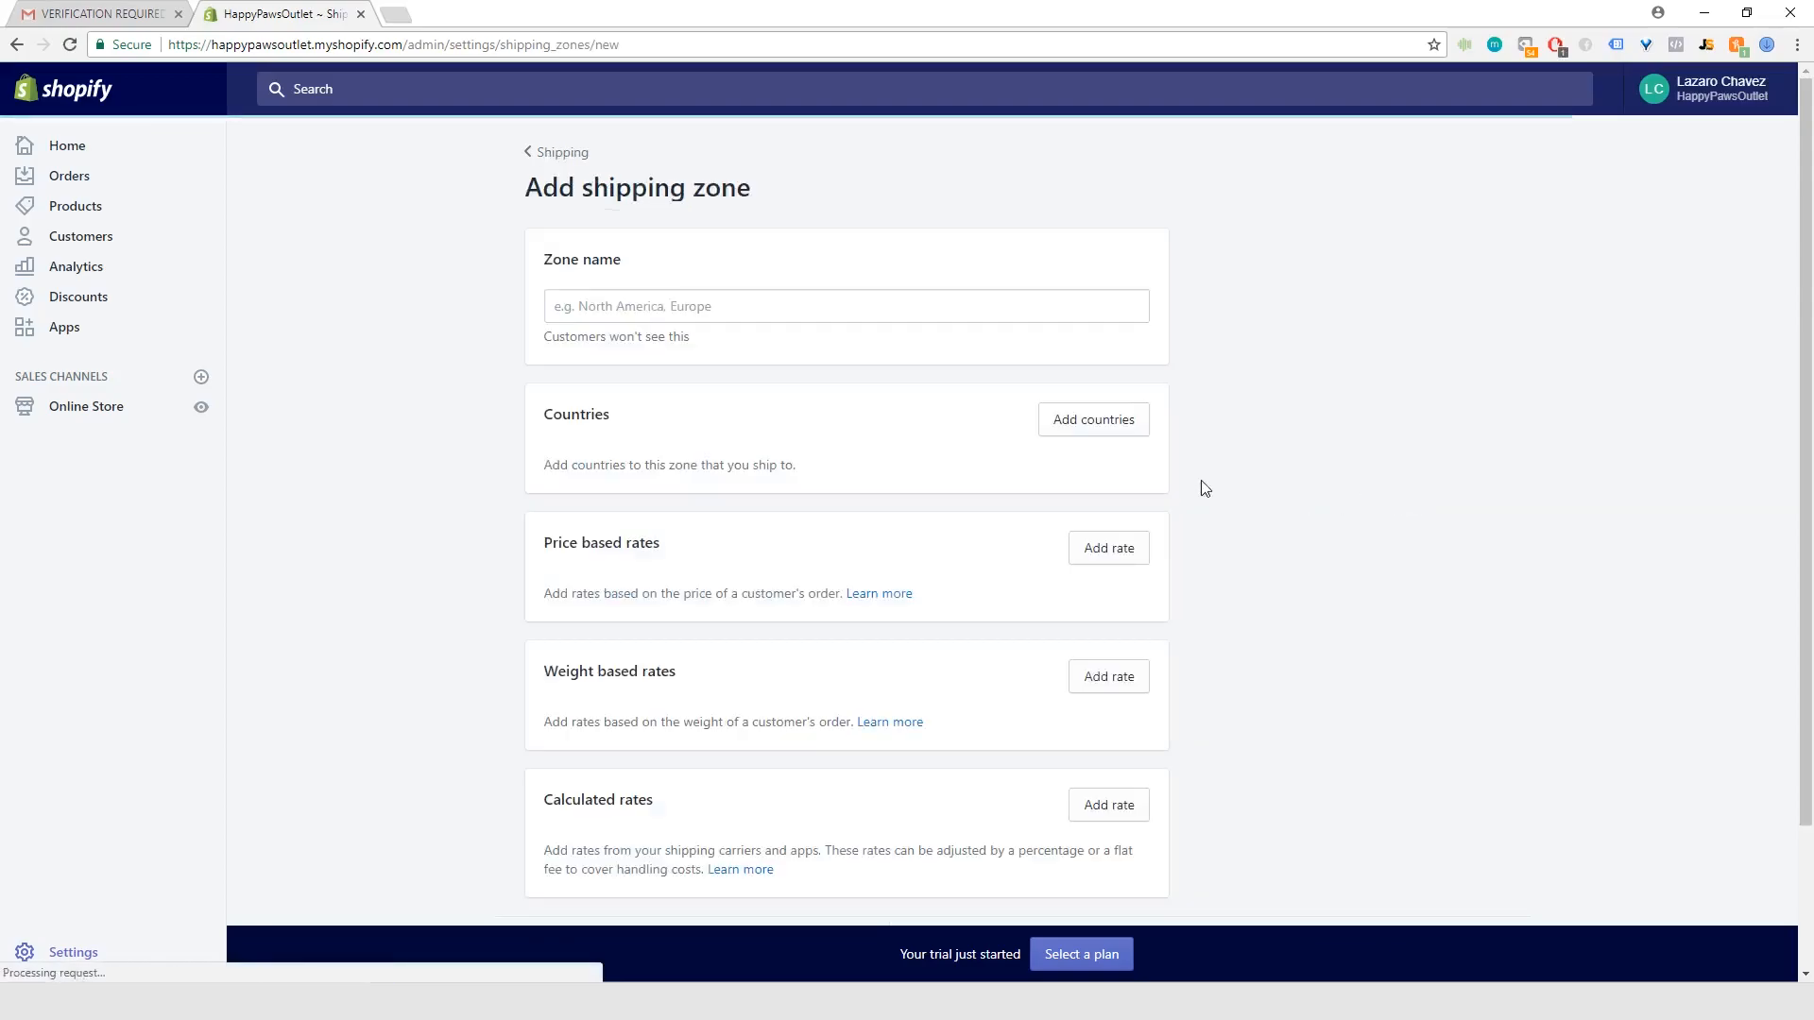
{"action": "left_click", "coordinate": [681, 304]}
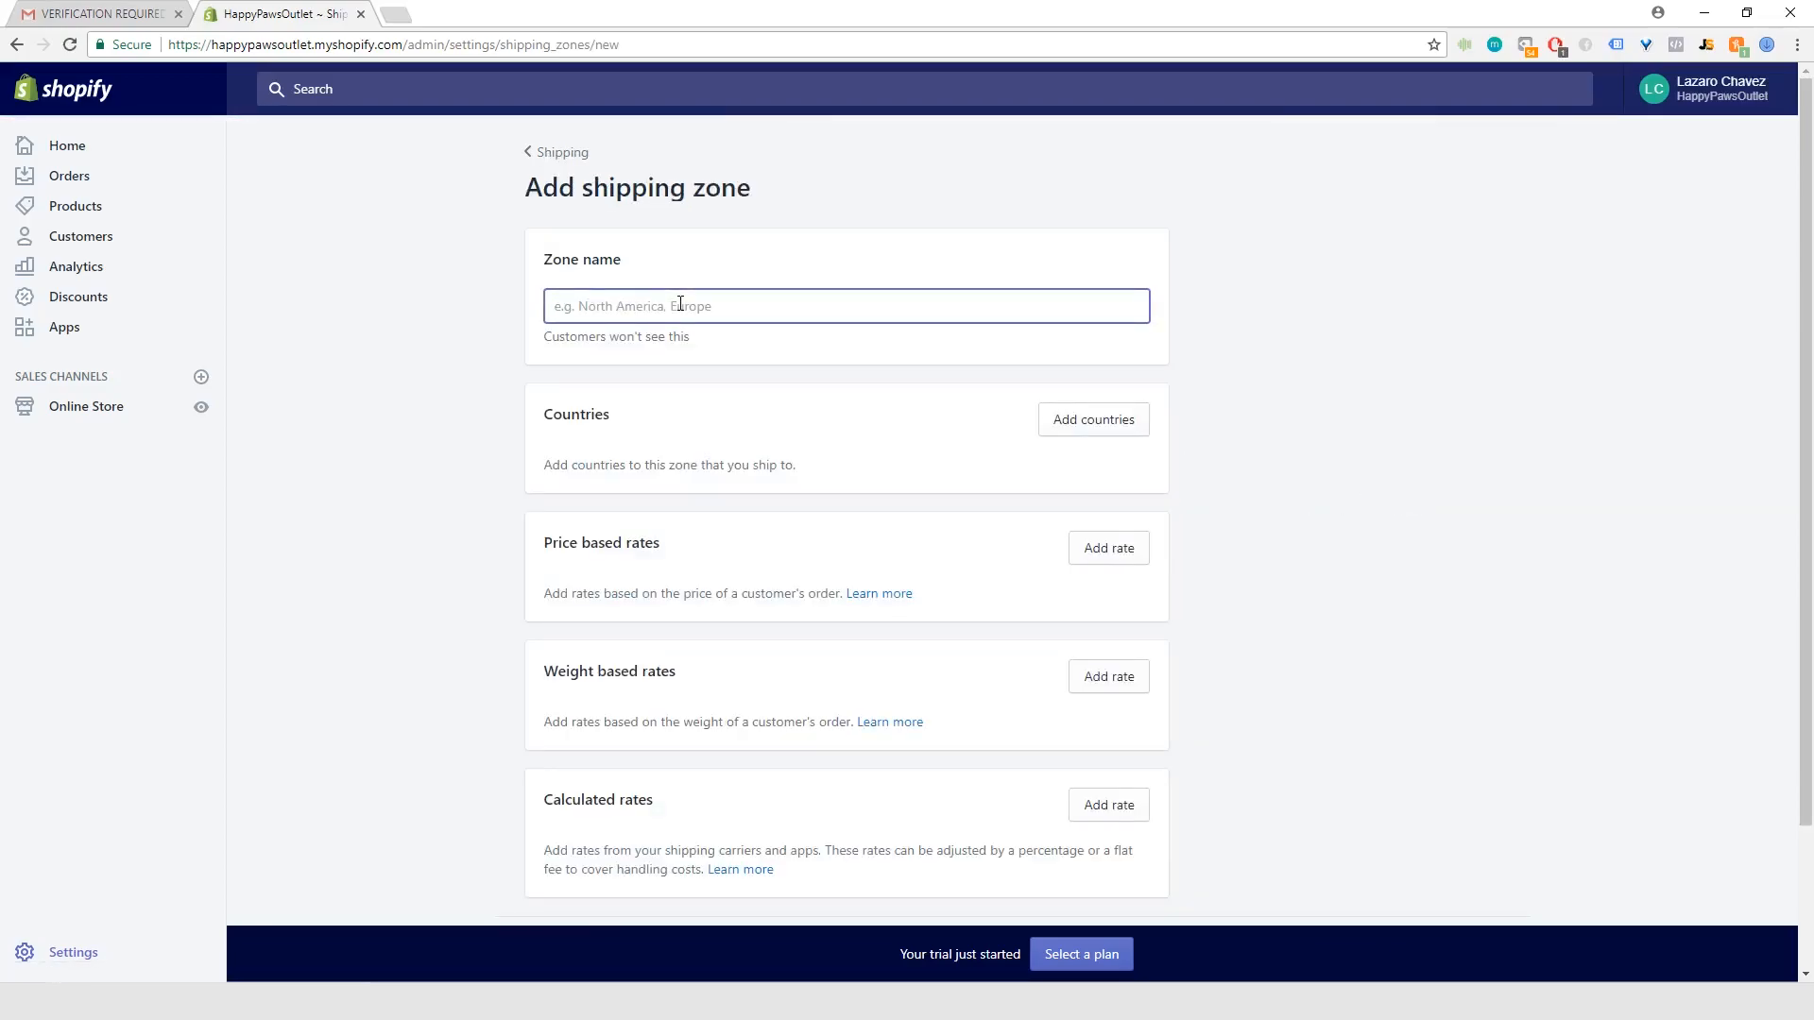
{"action": "type", "text": "Whole World"}
{"action": "left_click", "coordinate": [423, 398]}
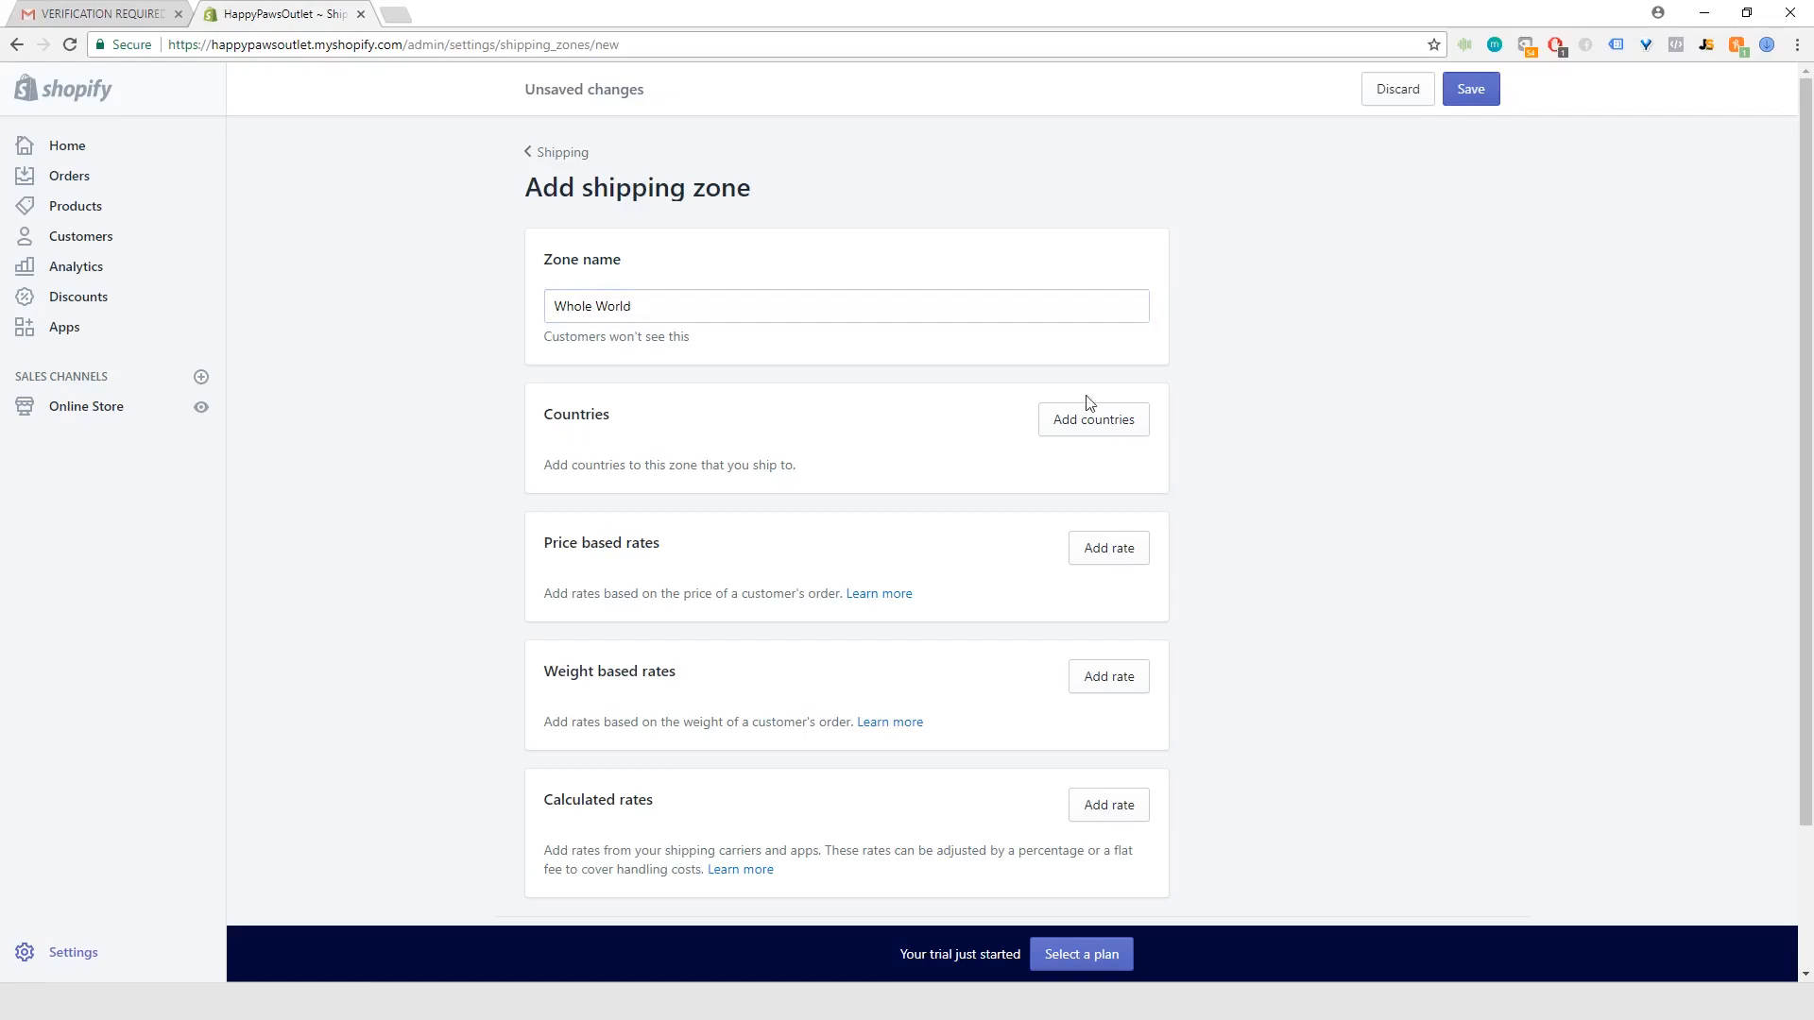
{"action": "left_click", "coordinate": [1091, 421]}
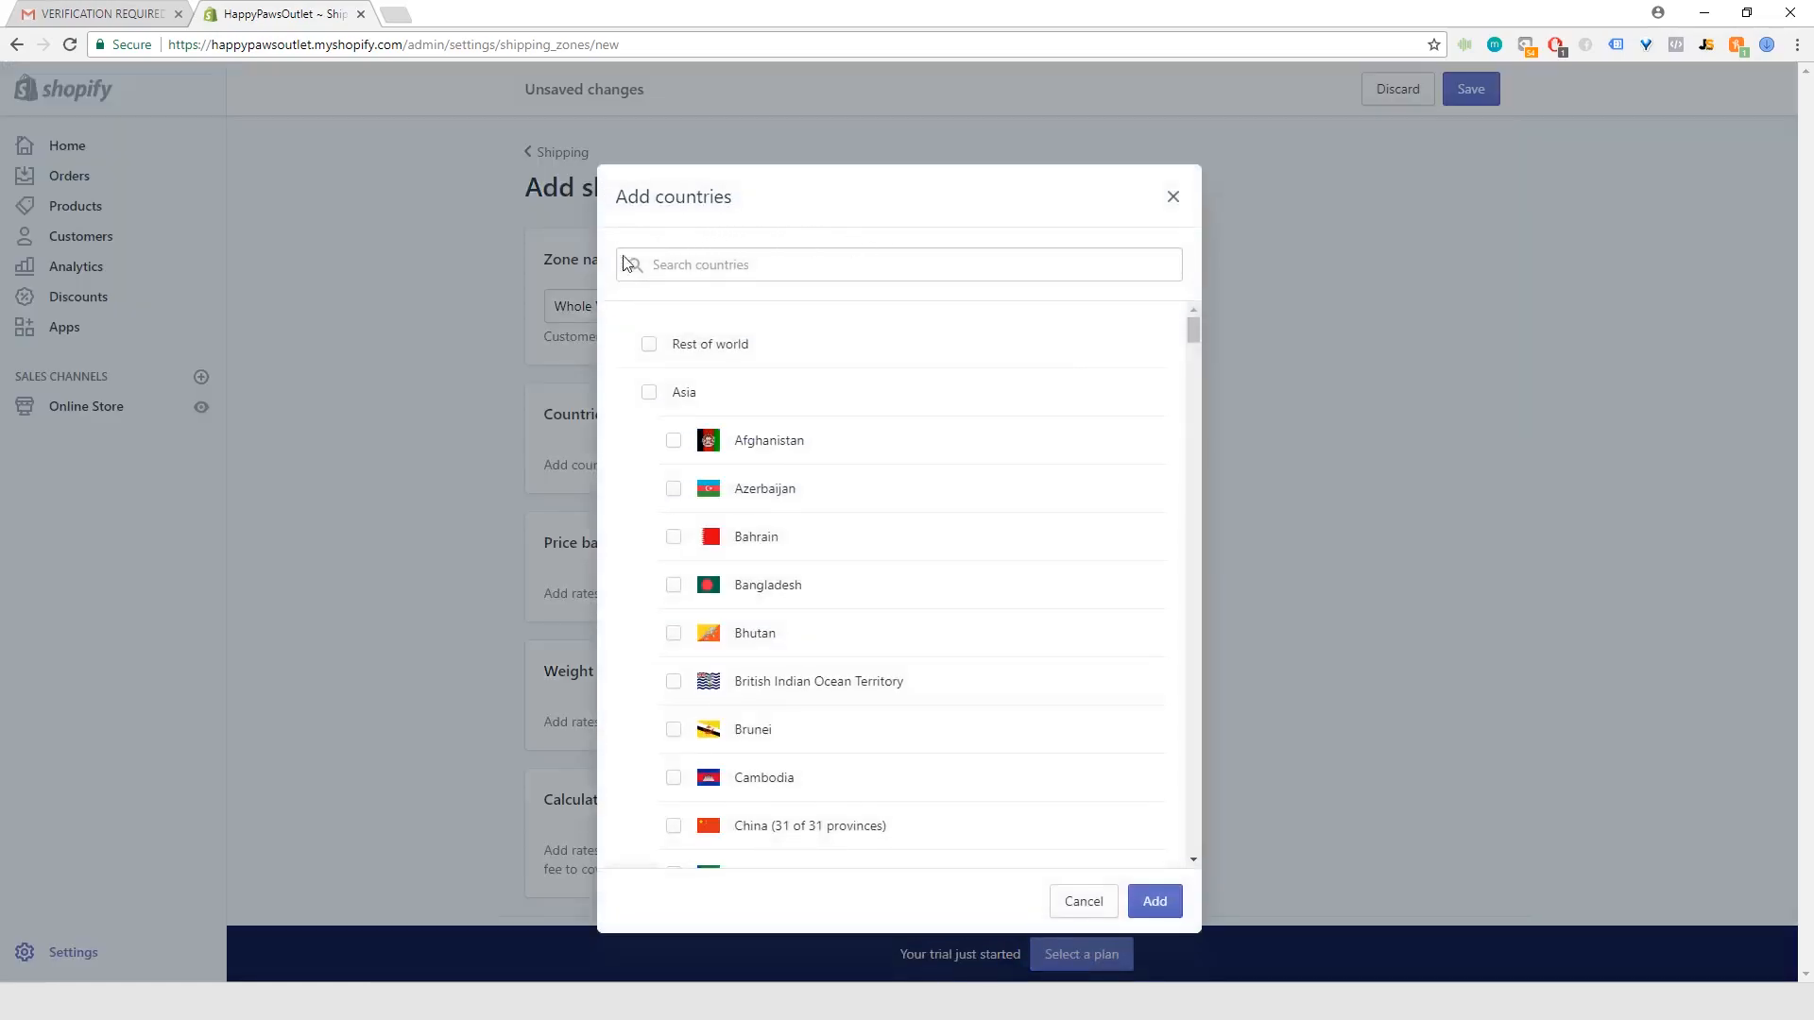
{"action": "left_click", "coordinate": [650, 345]}
{"action": "left_click", "coordinate": [1153, 903]}
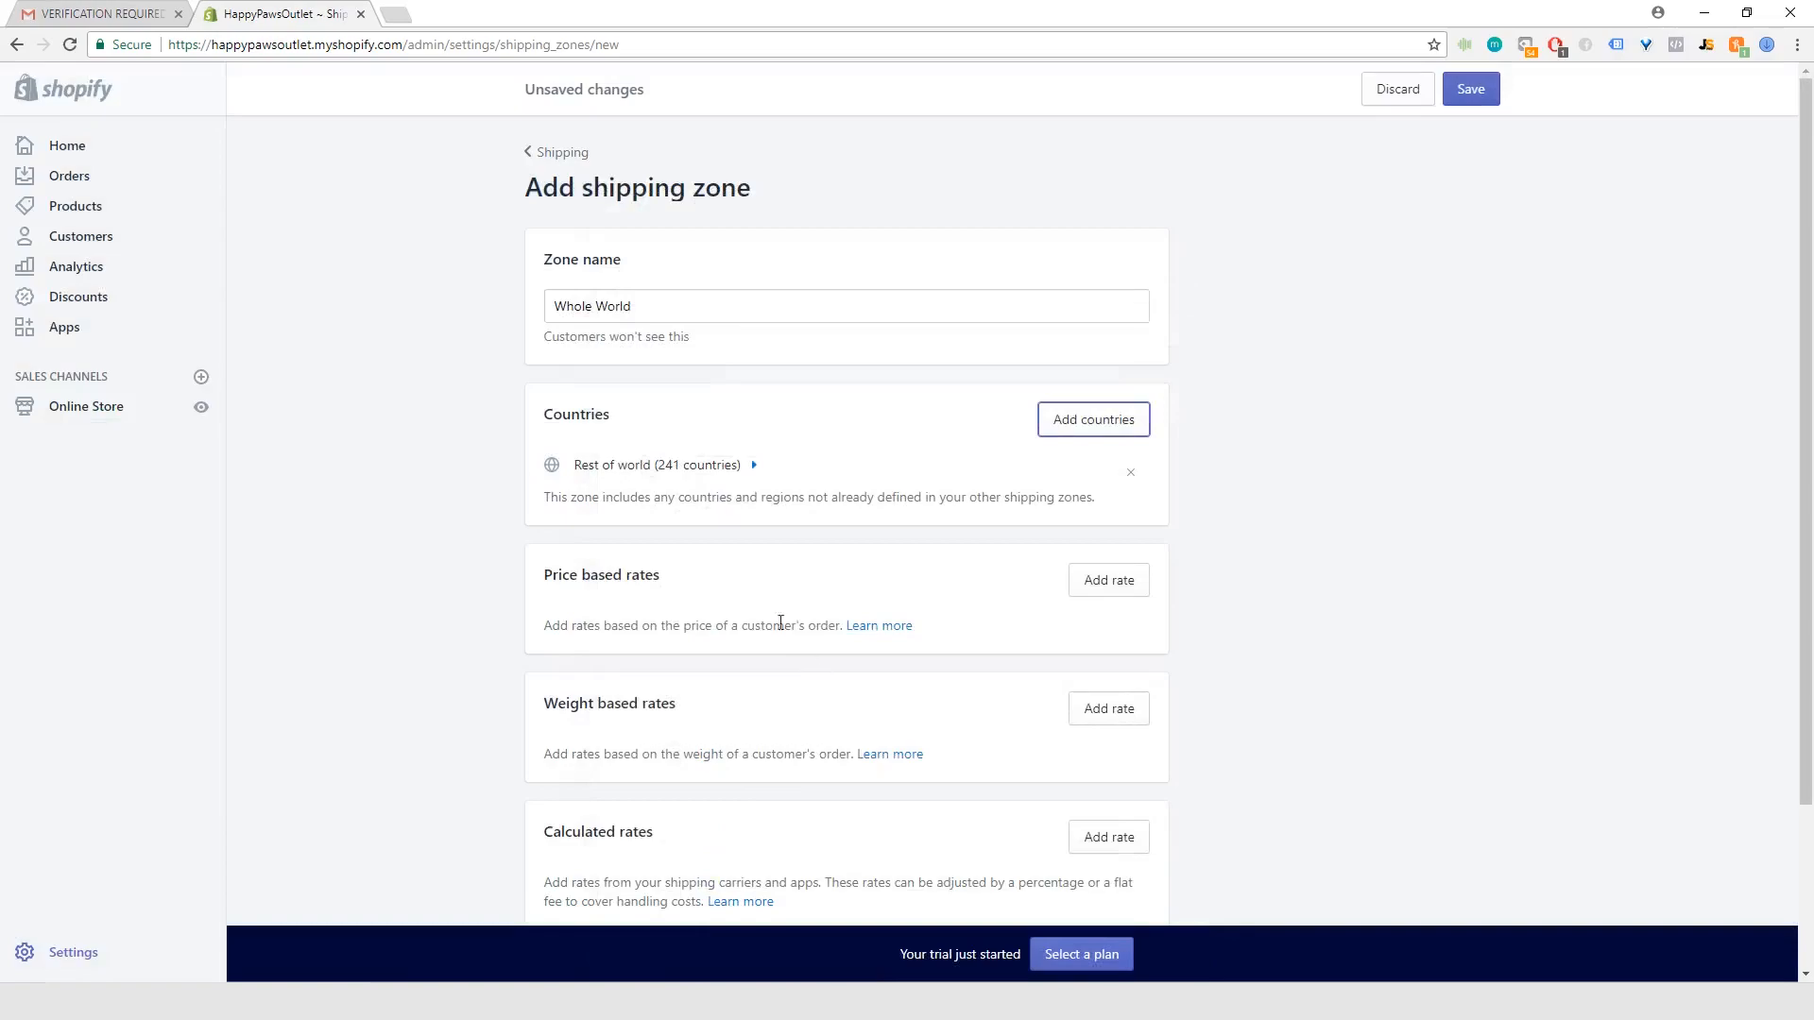
- Add a weight-based rate named "Free Shipping" with a maximum order weight of 0 lb and the free shipping rate option enabled
{"action": "scroll", "coordinate": [761, 564], "scroll_direction": "down", "scroll_amount": 1}
{"action": "scroll", "coordinate": [761, 564], "scroll_direction": "down", "scroll_amount": 1}
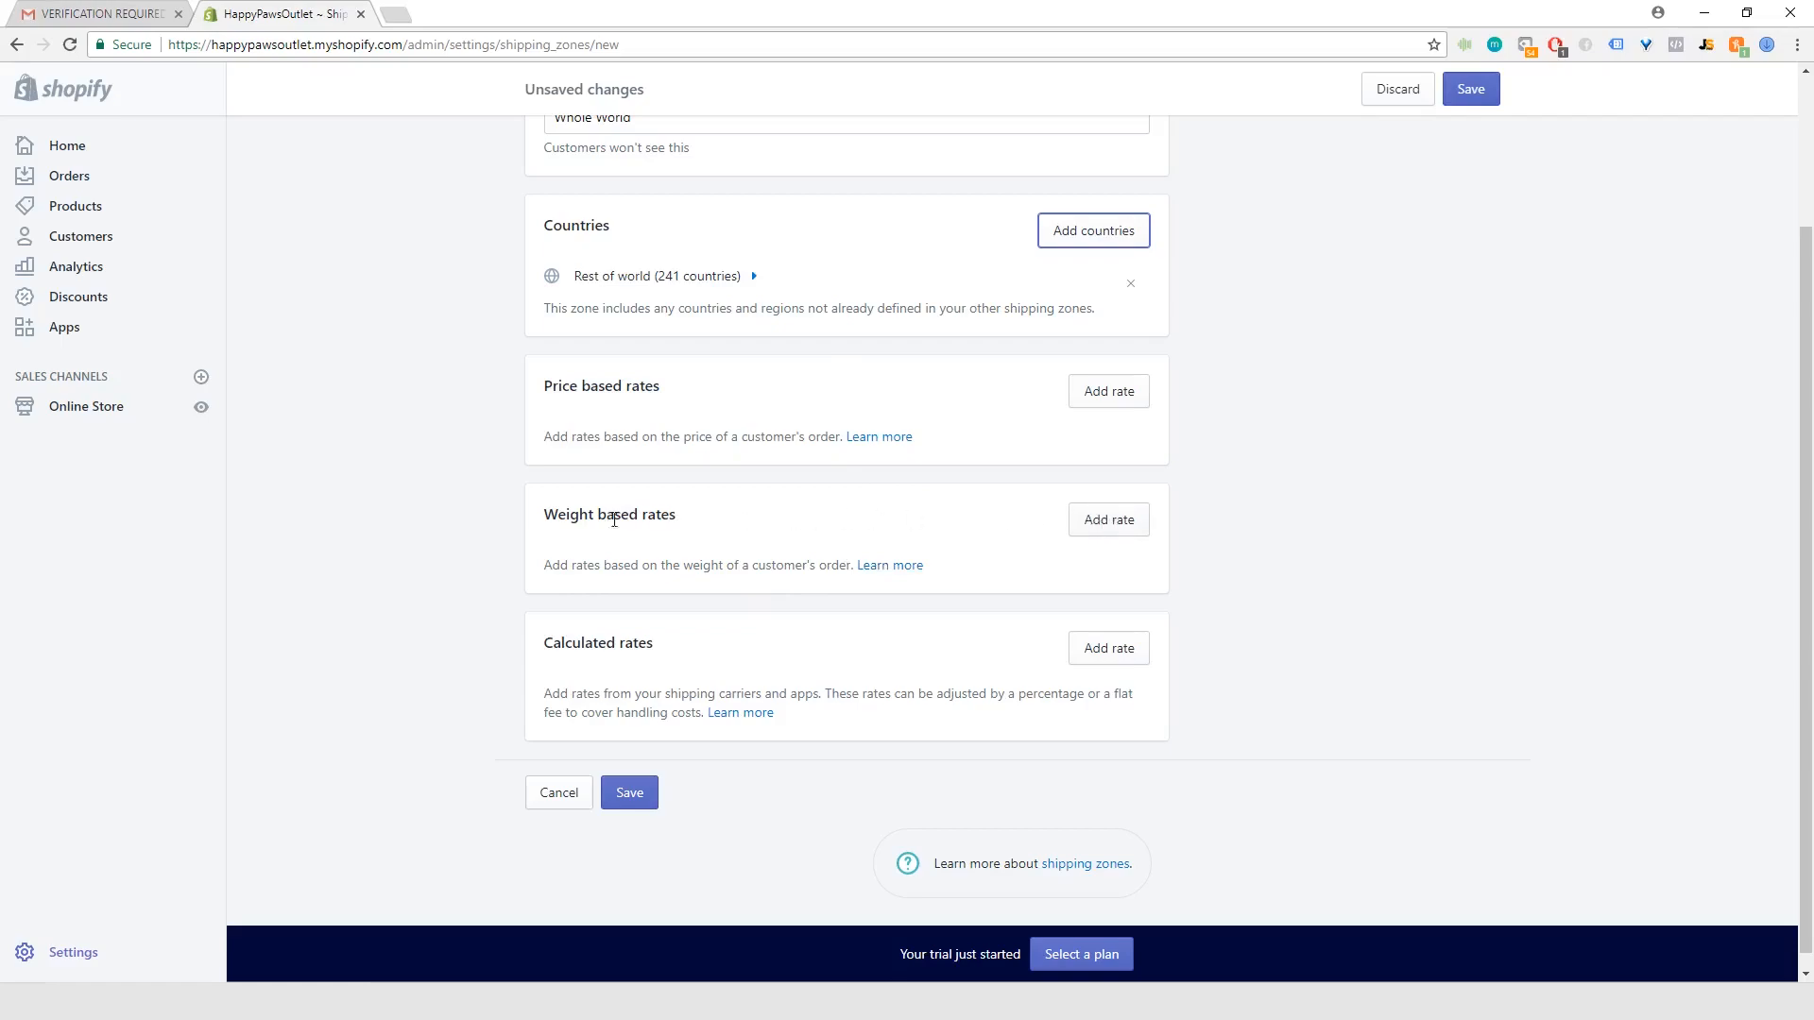
{"action": "left_click", "coordinate": [1115, 520]}
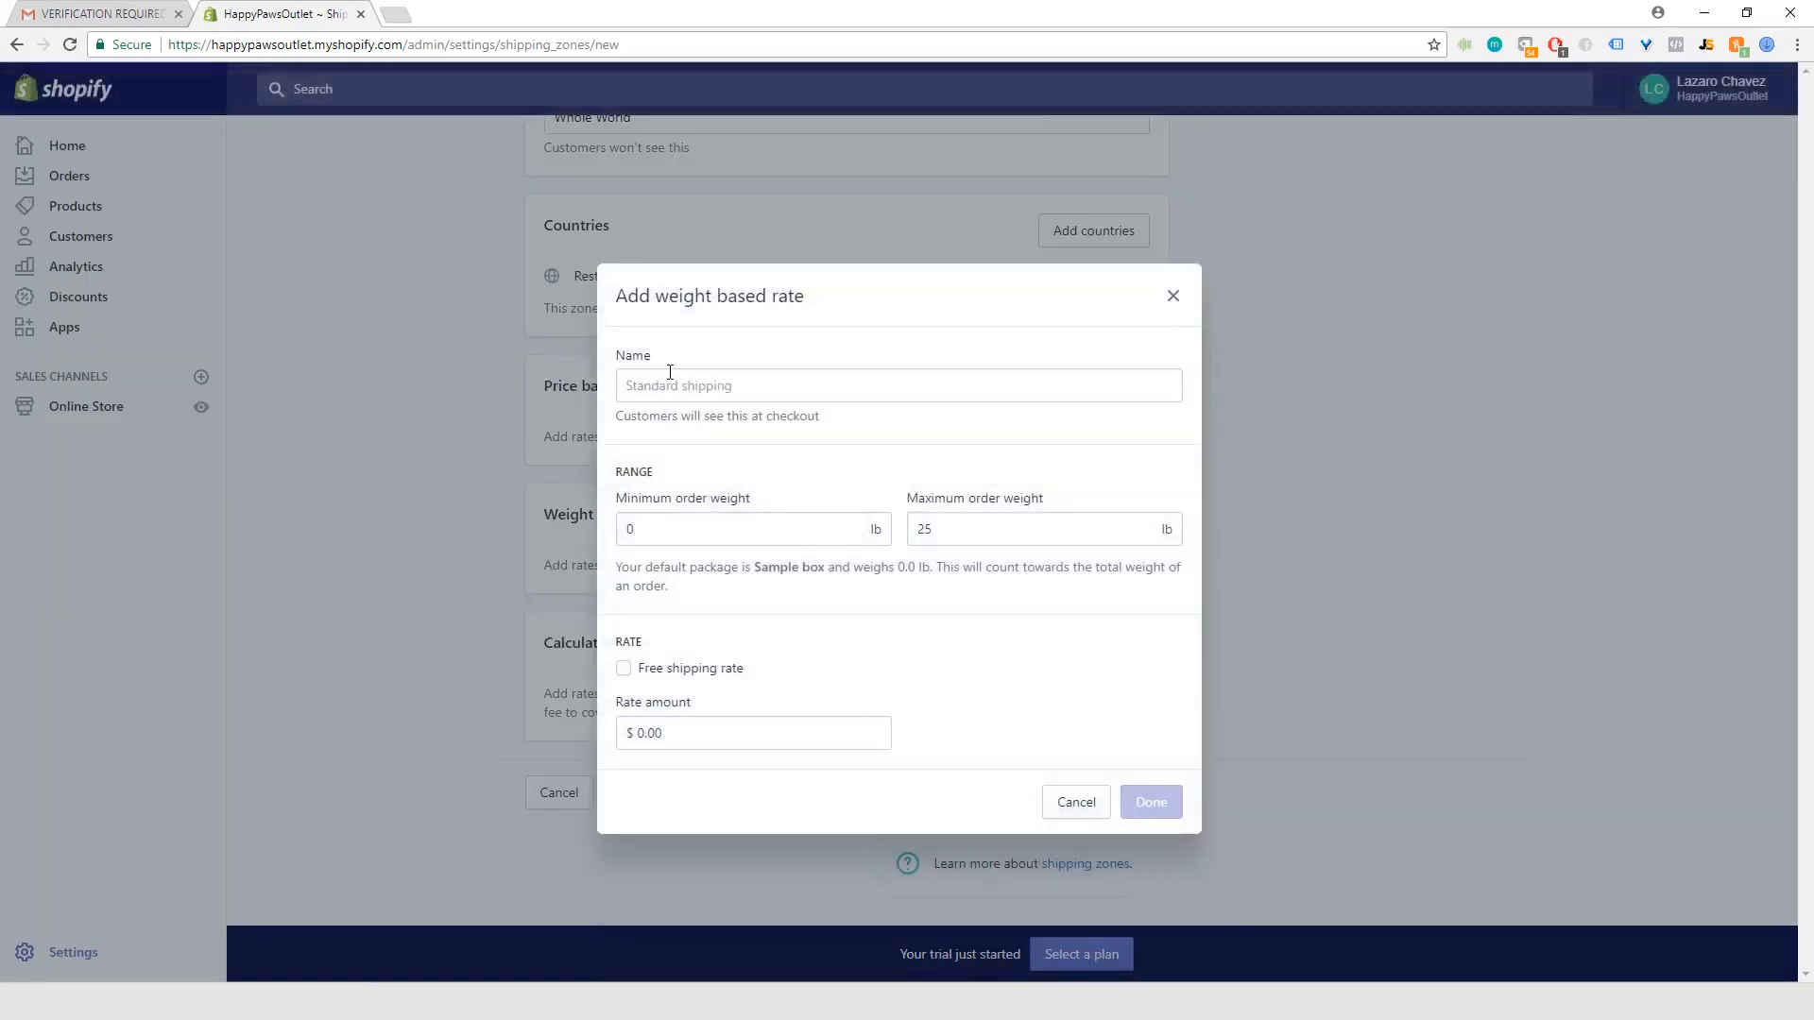
{"action": "left_click", "coordinate": [736, 388]}
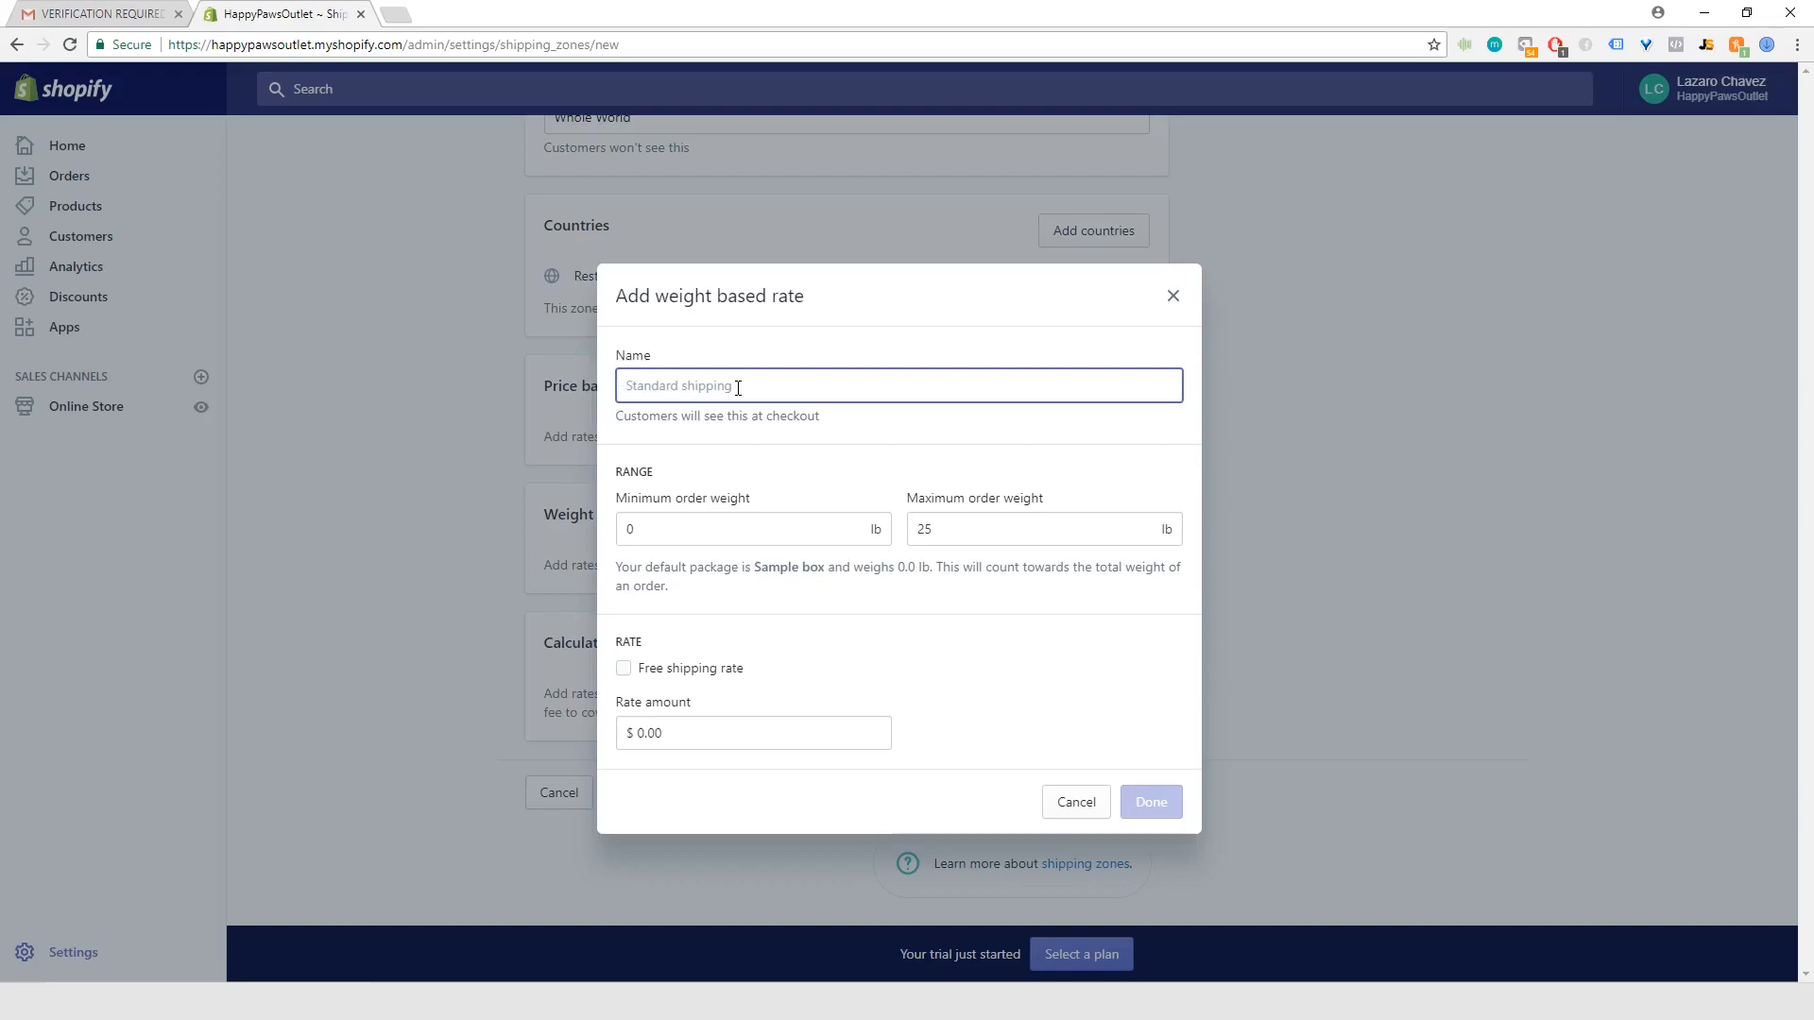
{"action": "type", "text": "F"}
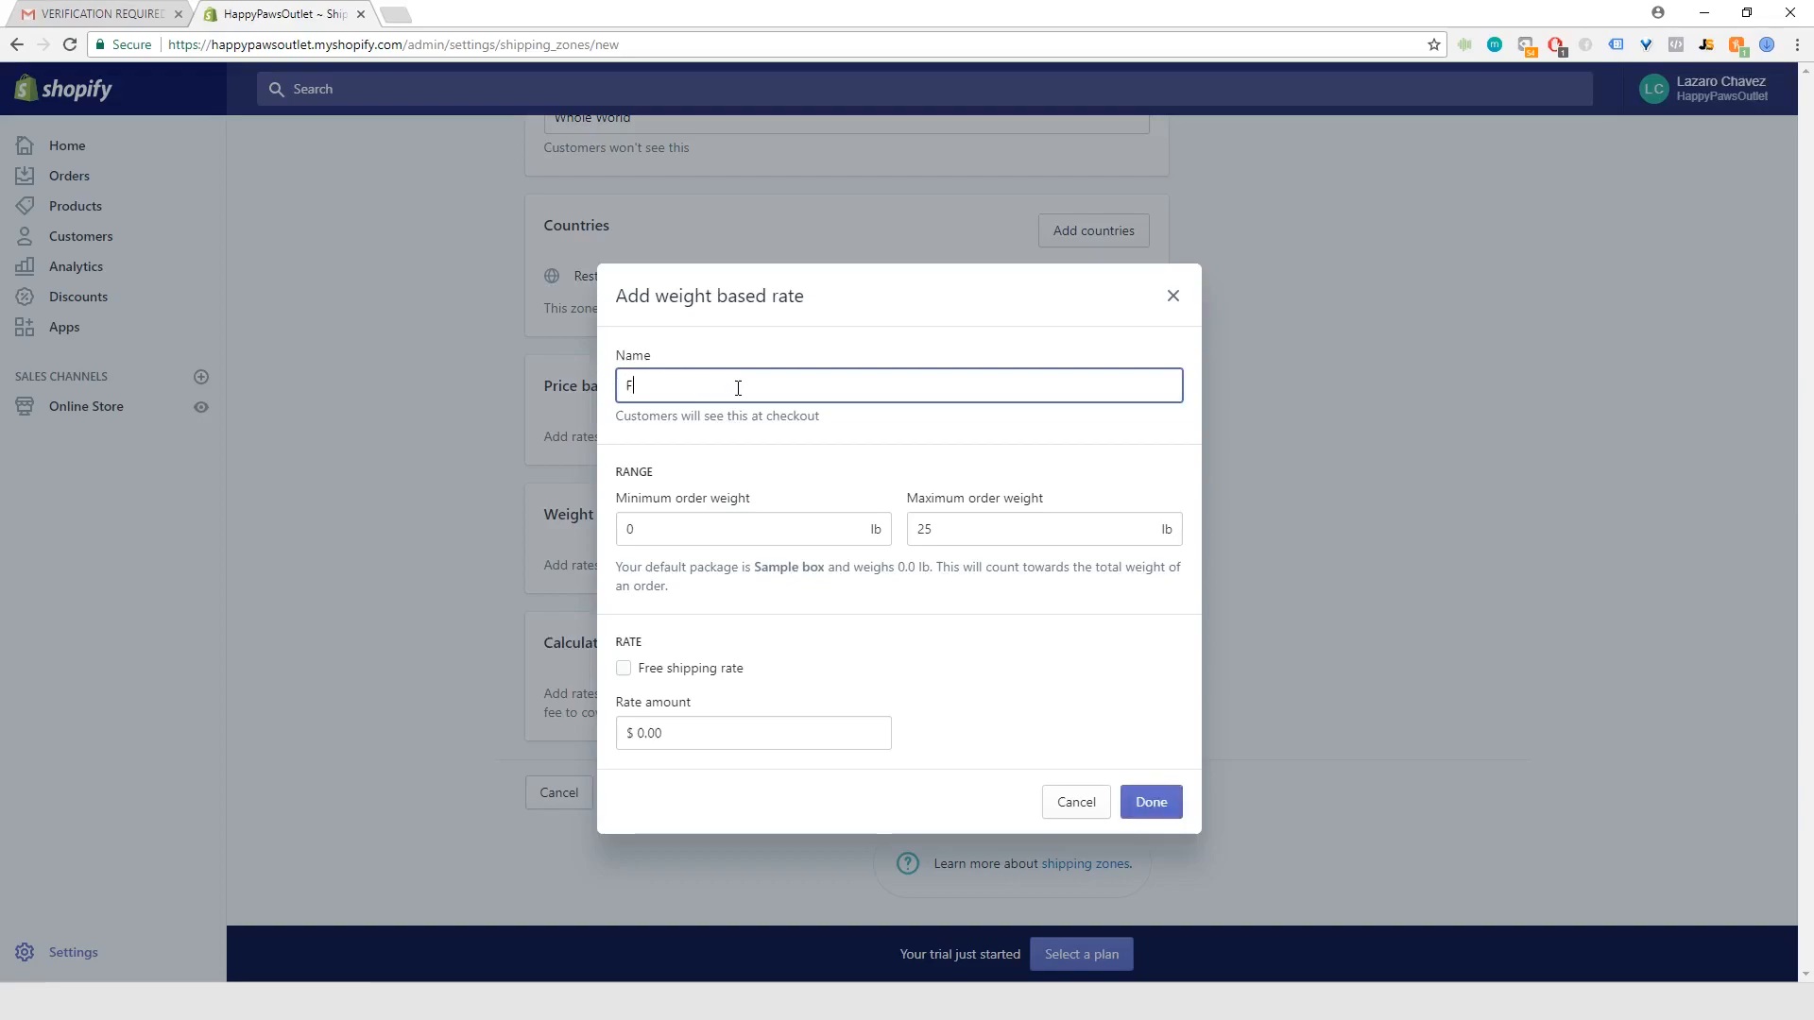
{"action": "type", "text": "ree Shipping"}
{"action": "left_click_drag", "start_coordinate": [965, 527], "coordinate": [878, 526]}
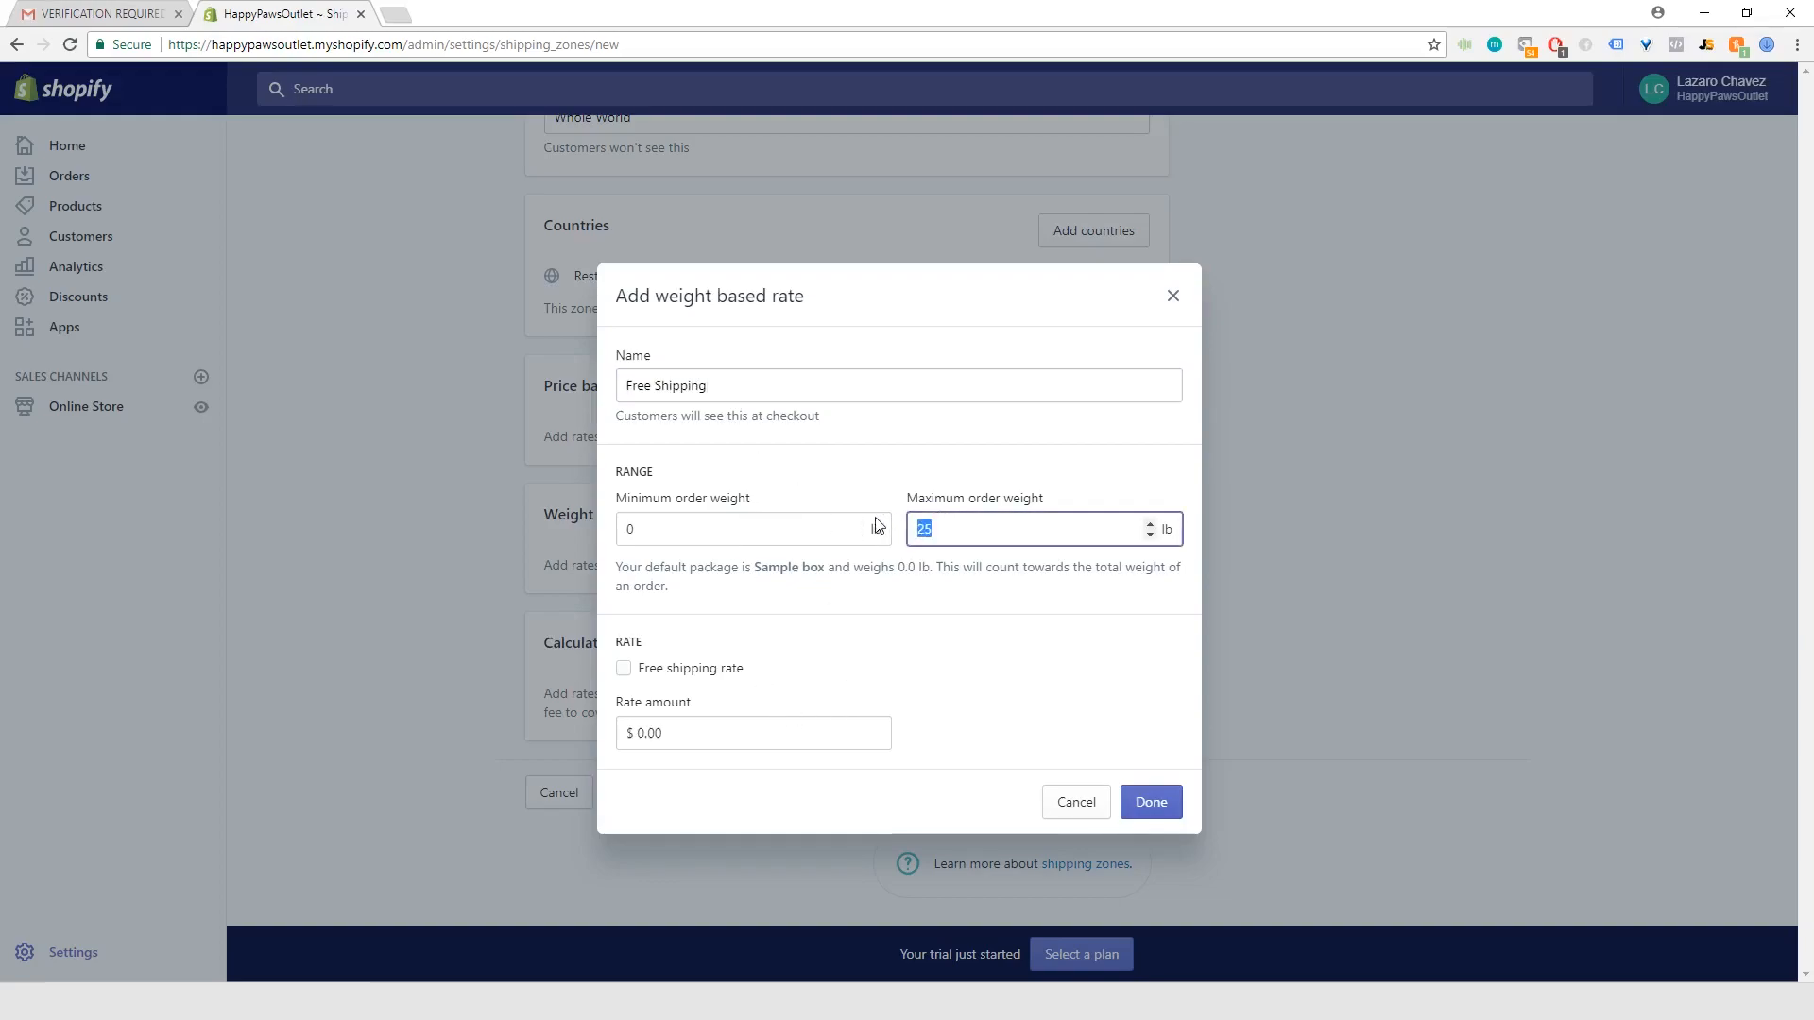
{"action": "type", "text": "0"}
{"action": "left_click", "coordinate": [907, 635]}
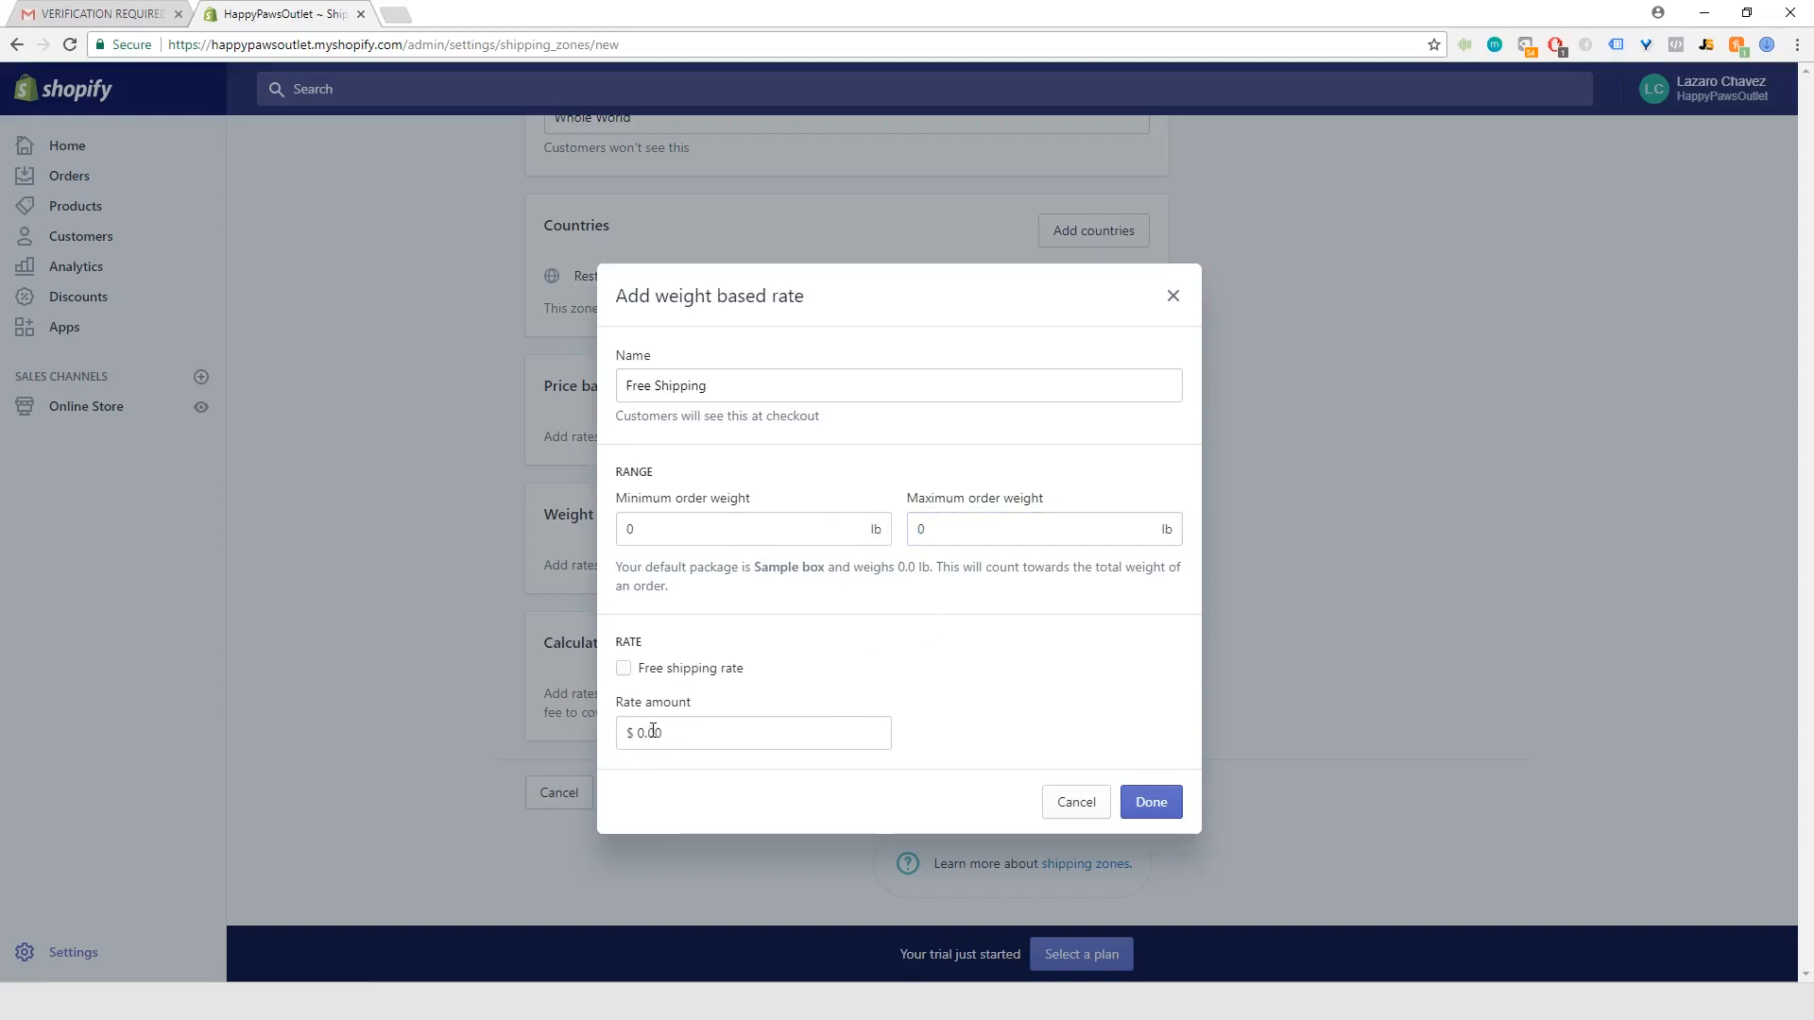
{"action": "left_click", "coordinate": [627, 673]}
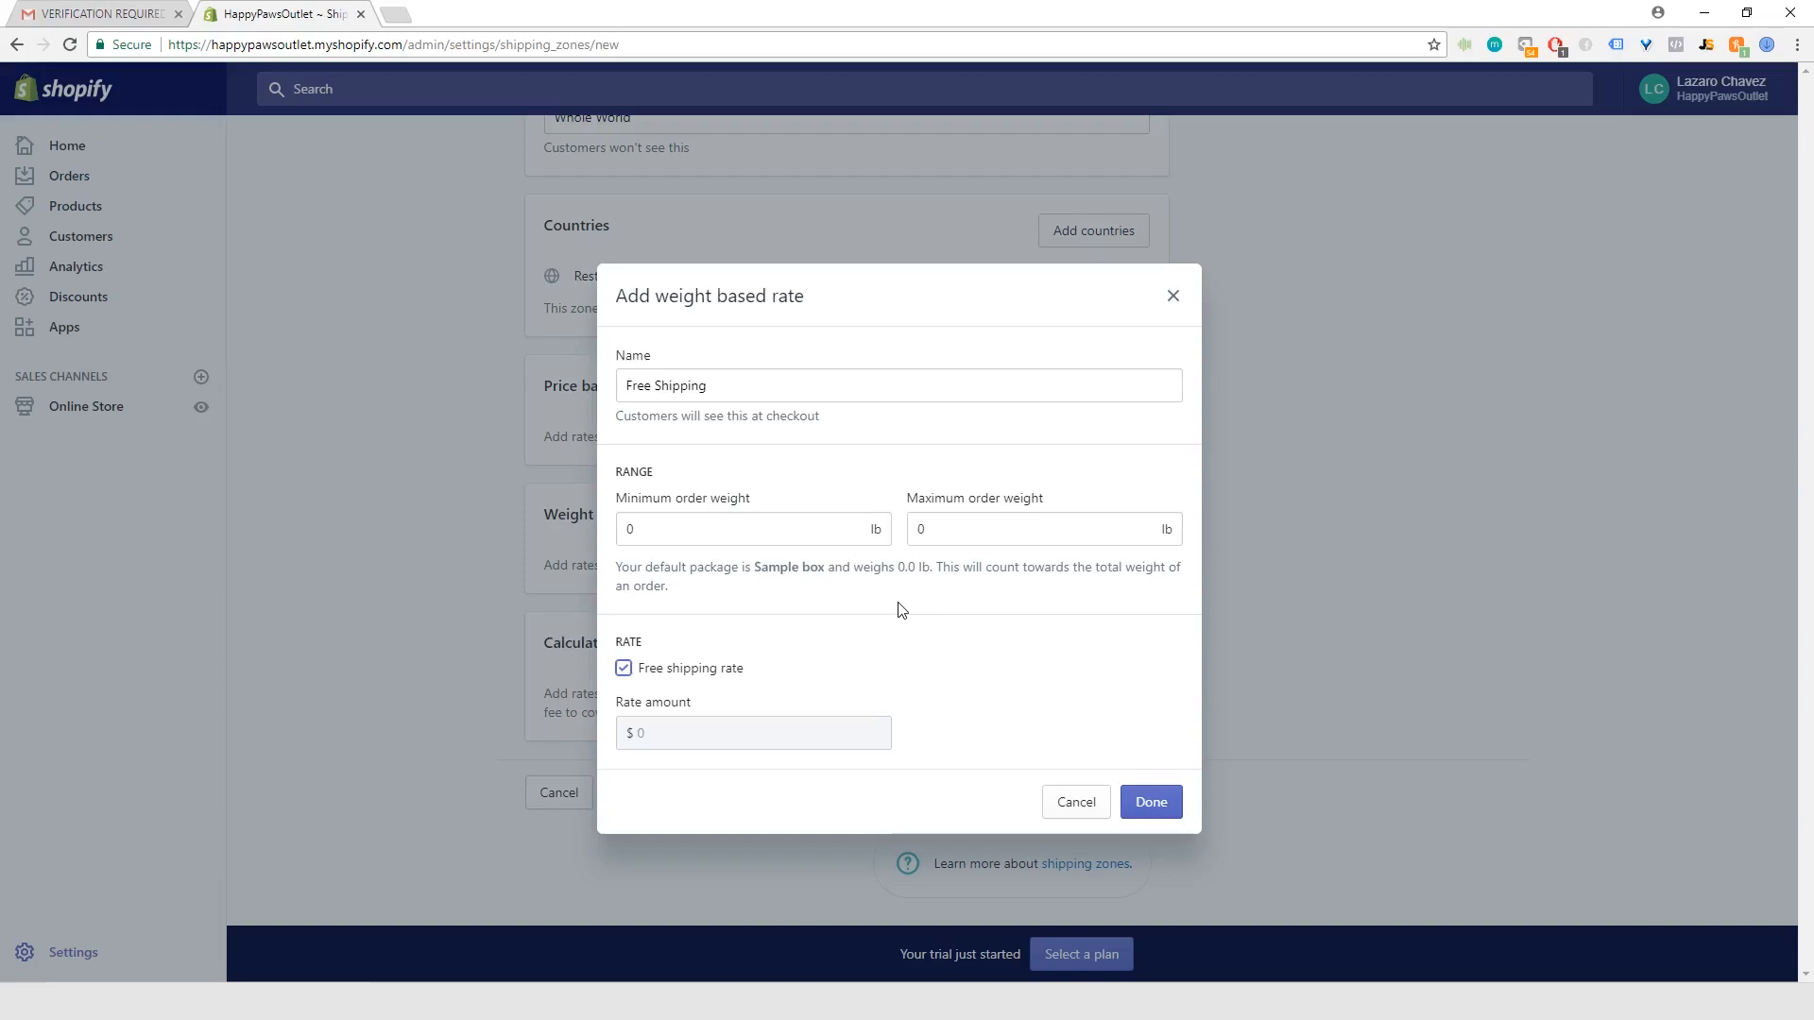
{"action": "left_click", "coordinate": [1149, 804]}
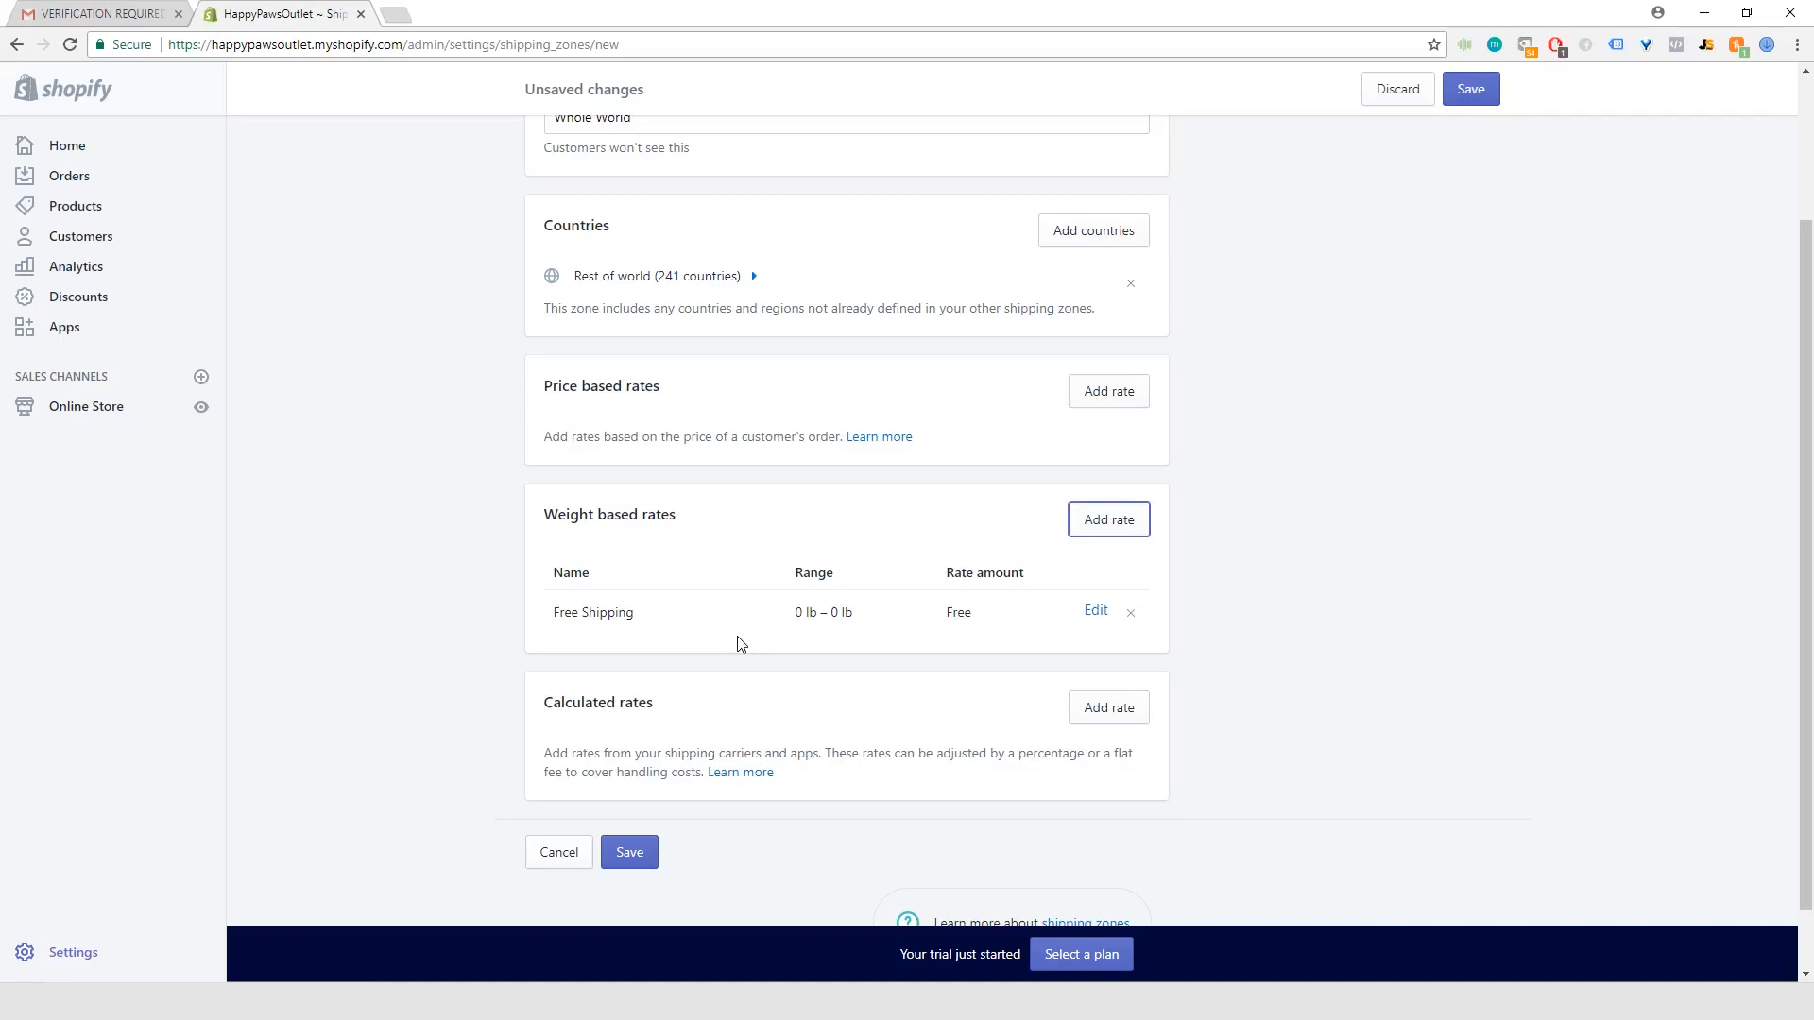
- Start a second weight-based rate and name it "Standard Shipping"
{"action": "left_click", "coordinate": [1113, 520]}
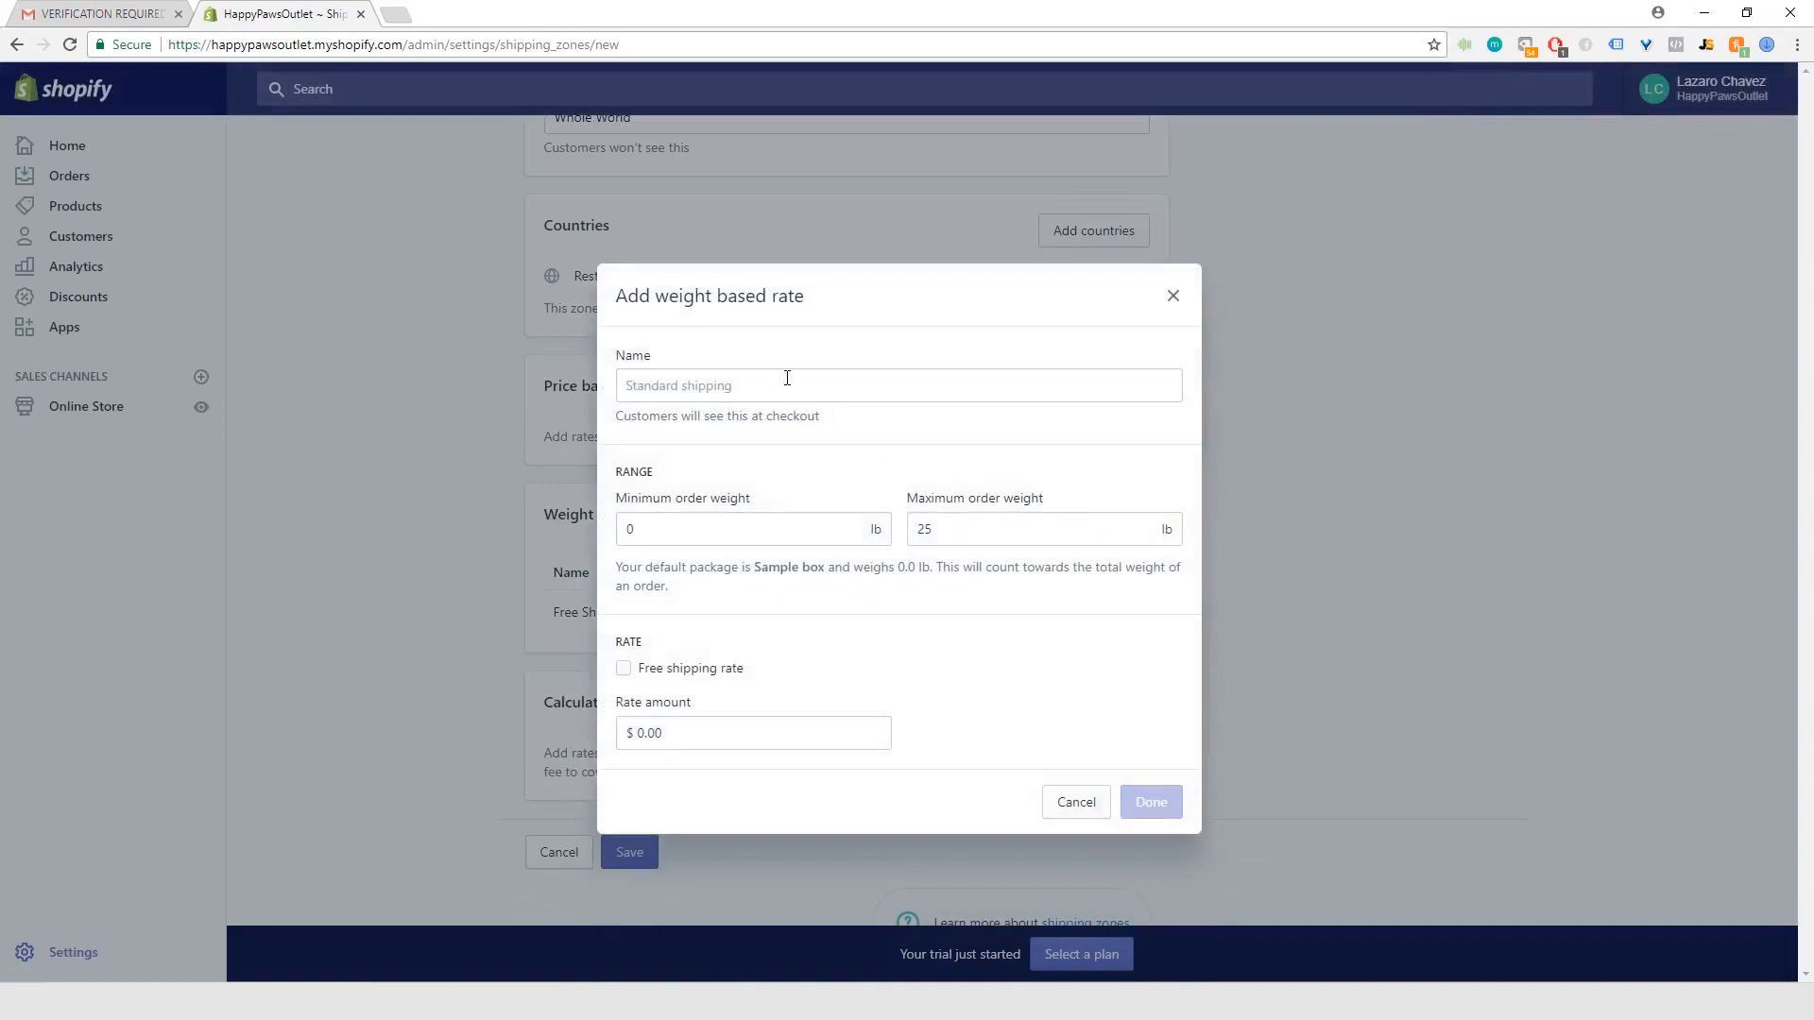
{"action": "left_click", "coordinate": [800, 381]}
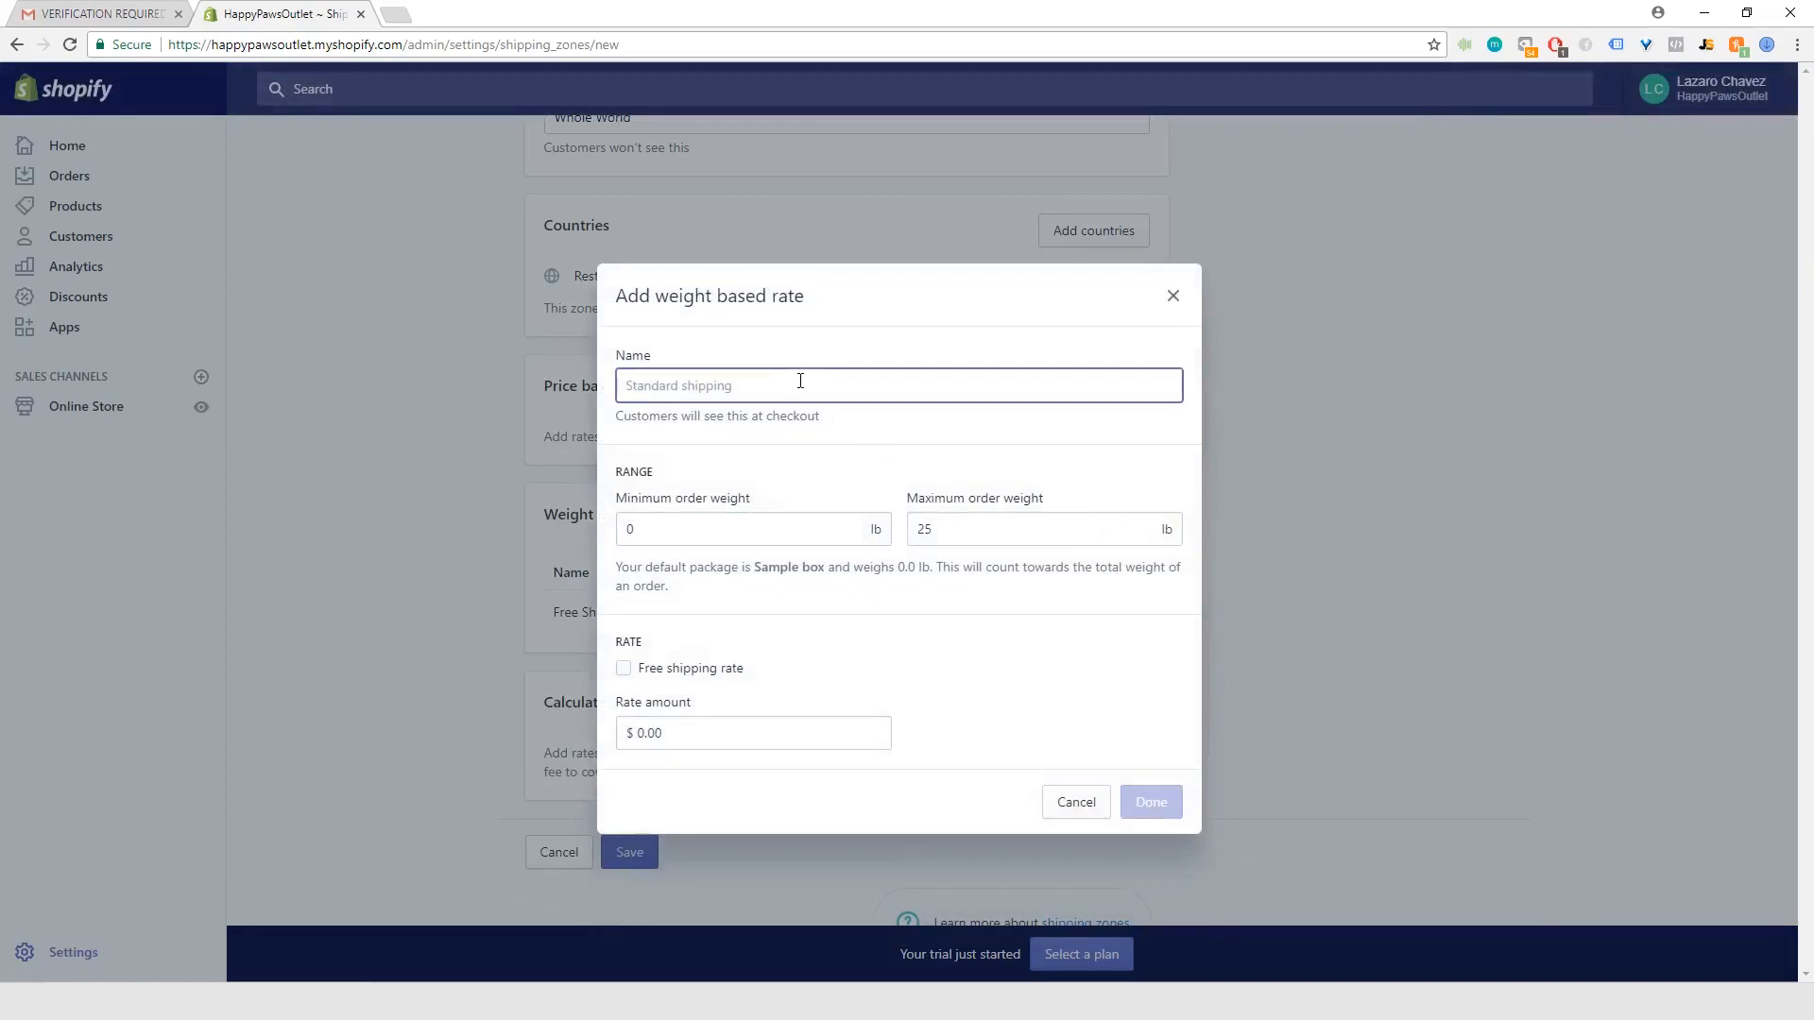
{"action": "type", "text": "S"}
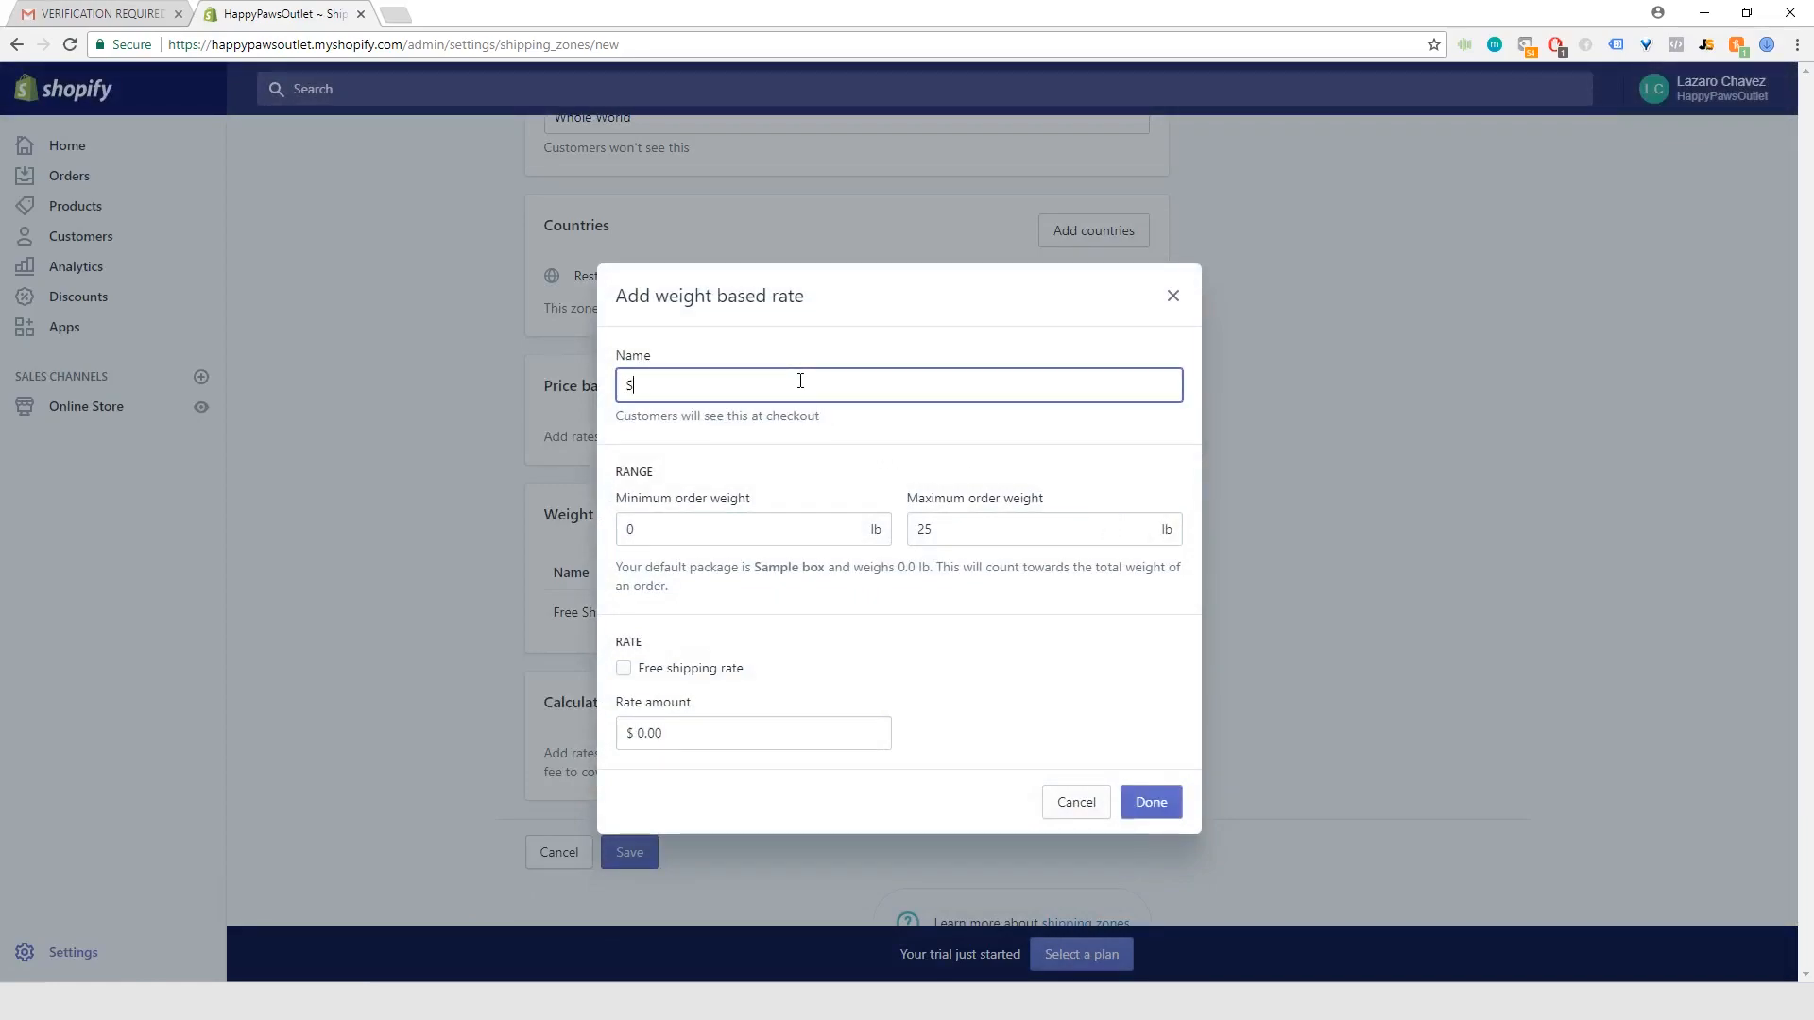
{"action": "type", "text": "tandard "}
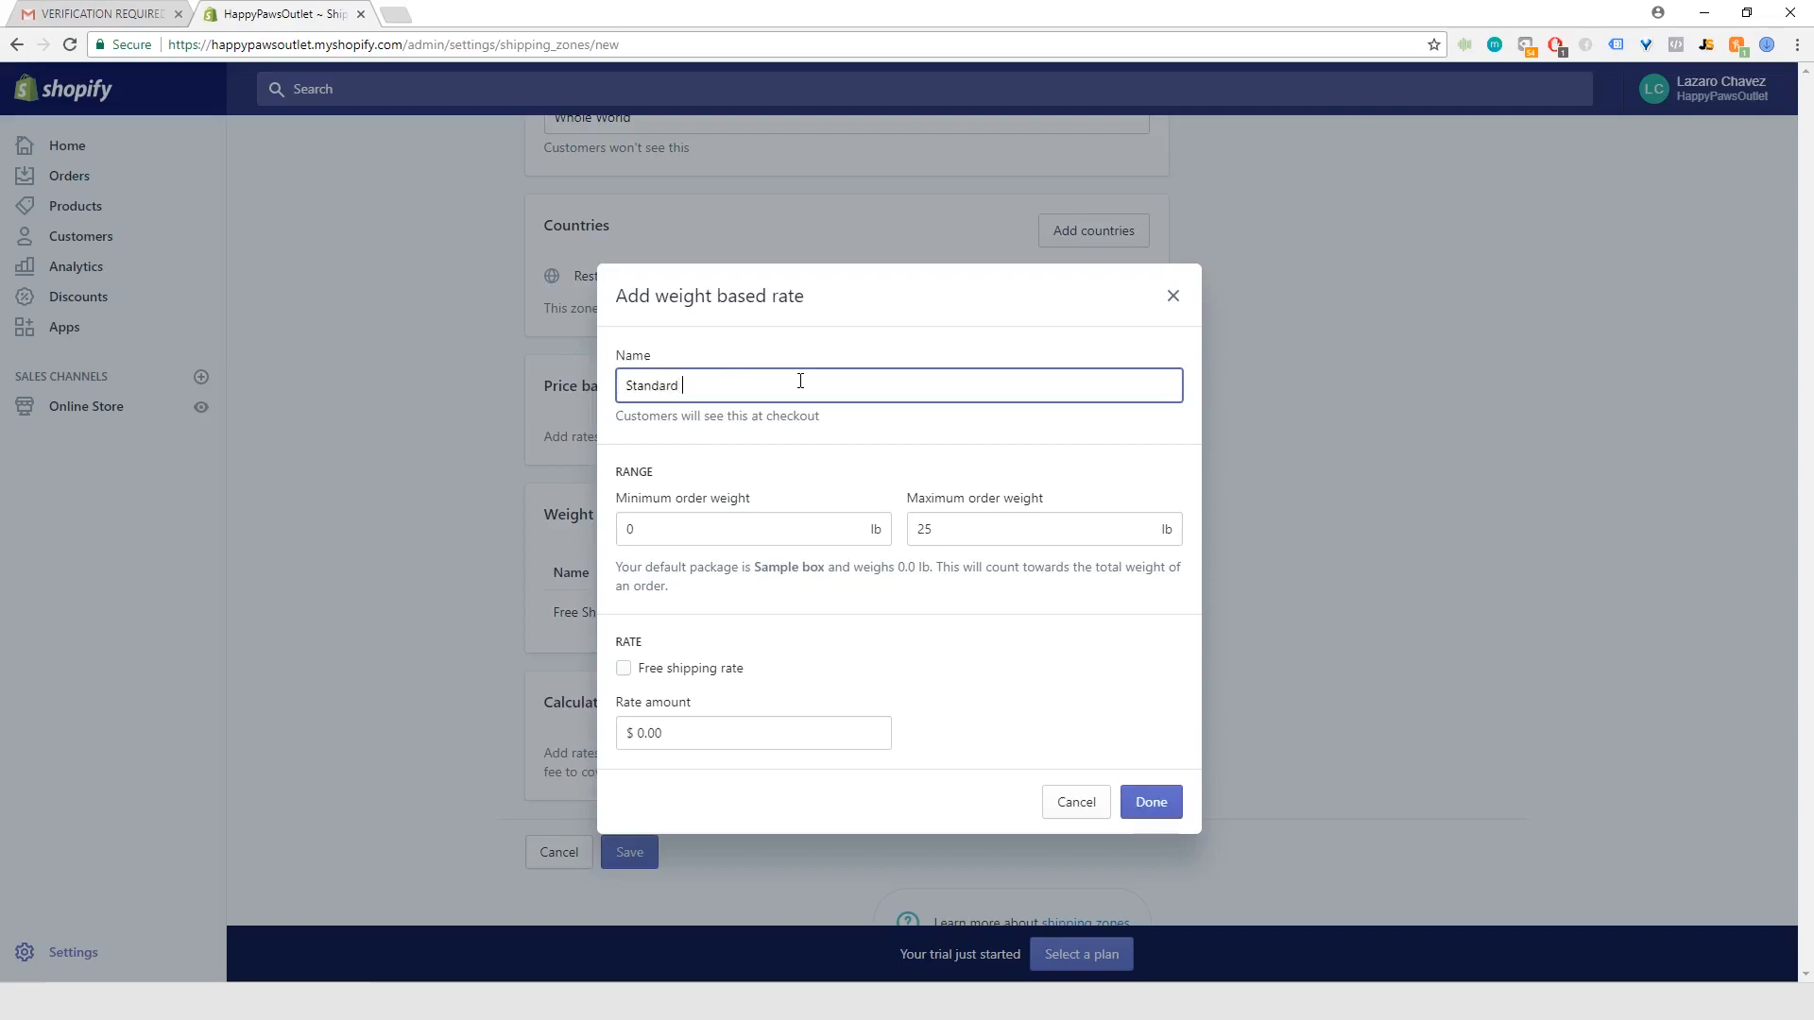
{"action": "type", "text": "Shipping"}
- Set both the minimum and maximum order weight of the Standard Shipping rate to 5 lb
{"action": "left_click", "coordinate": [678, 527]}
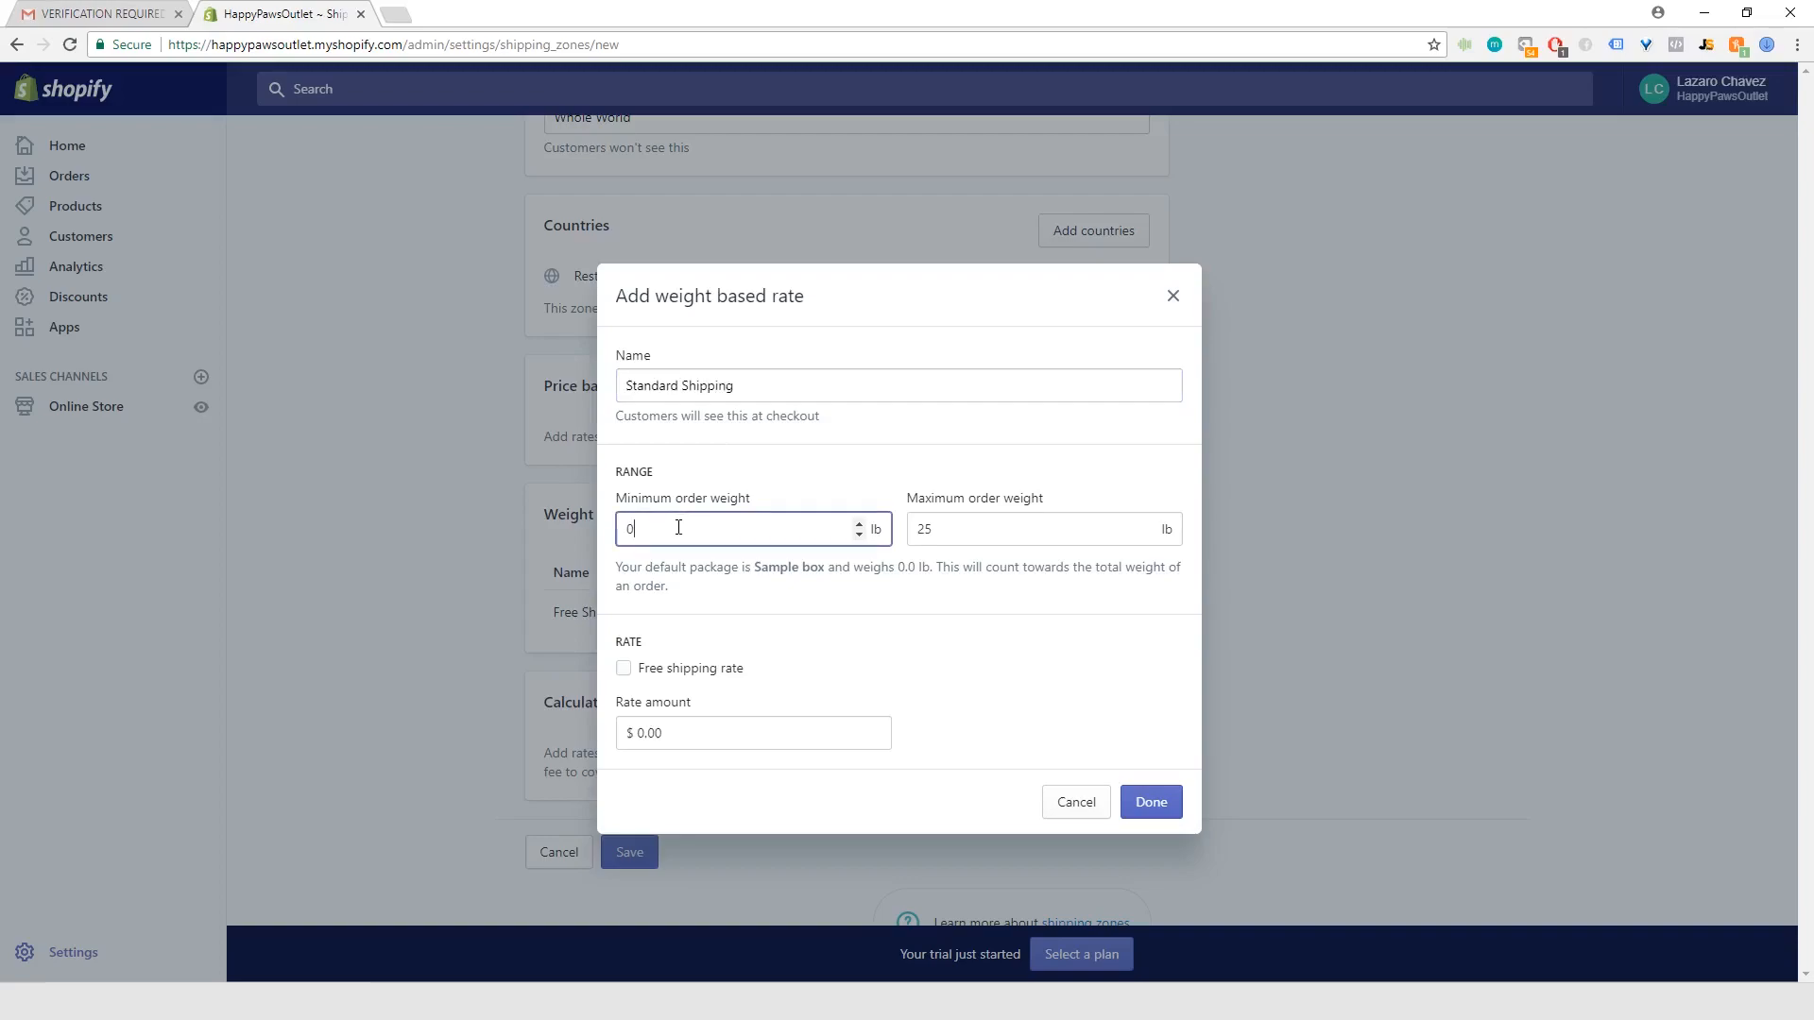
{"action": "left_click_drag", "start_coordinate": [673, 526], "coordinate": [584, 530]}
{"action": "type", "text": "5"}
{"action": "left_click", "coordinate": [973, 528]}
{"action": "left_click_drag", "start_coordinate": [952, 528], "coordinate": [890, 532]}
{"action": "type", "text": "5"}
- Set the Standard Shipping rate amount to $5.00, with free shipping off, and add the rate to the zone
{"action": "left_click", "coordinate": [962, 677]}
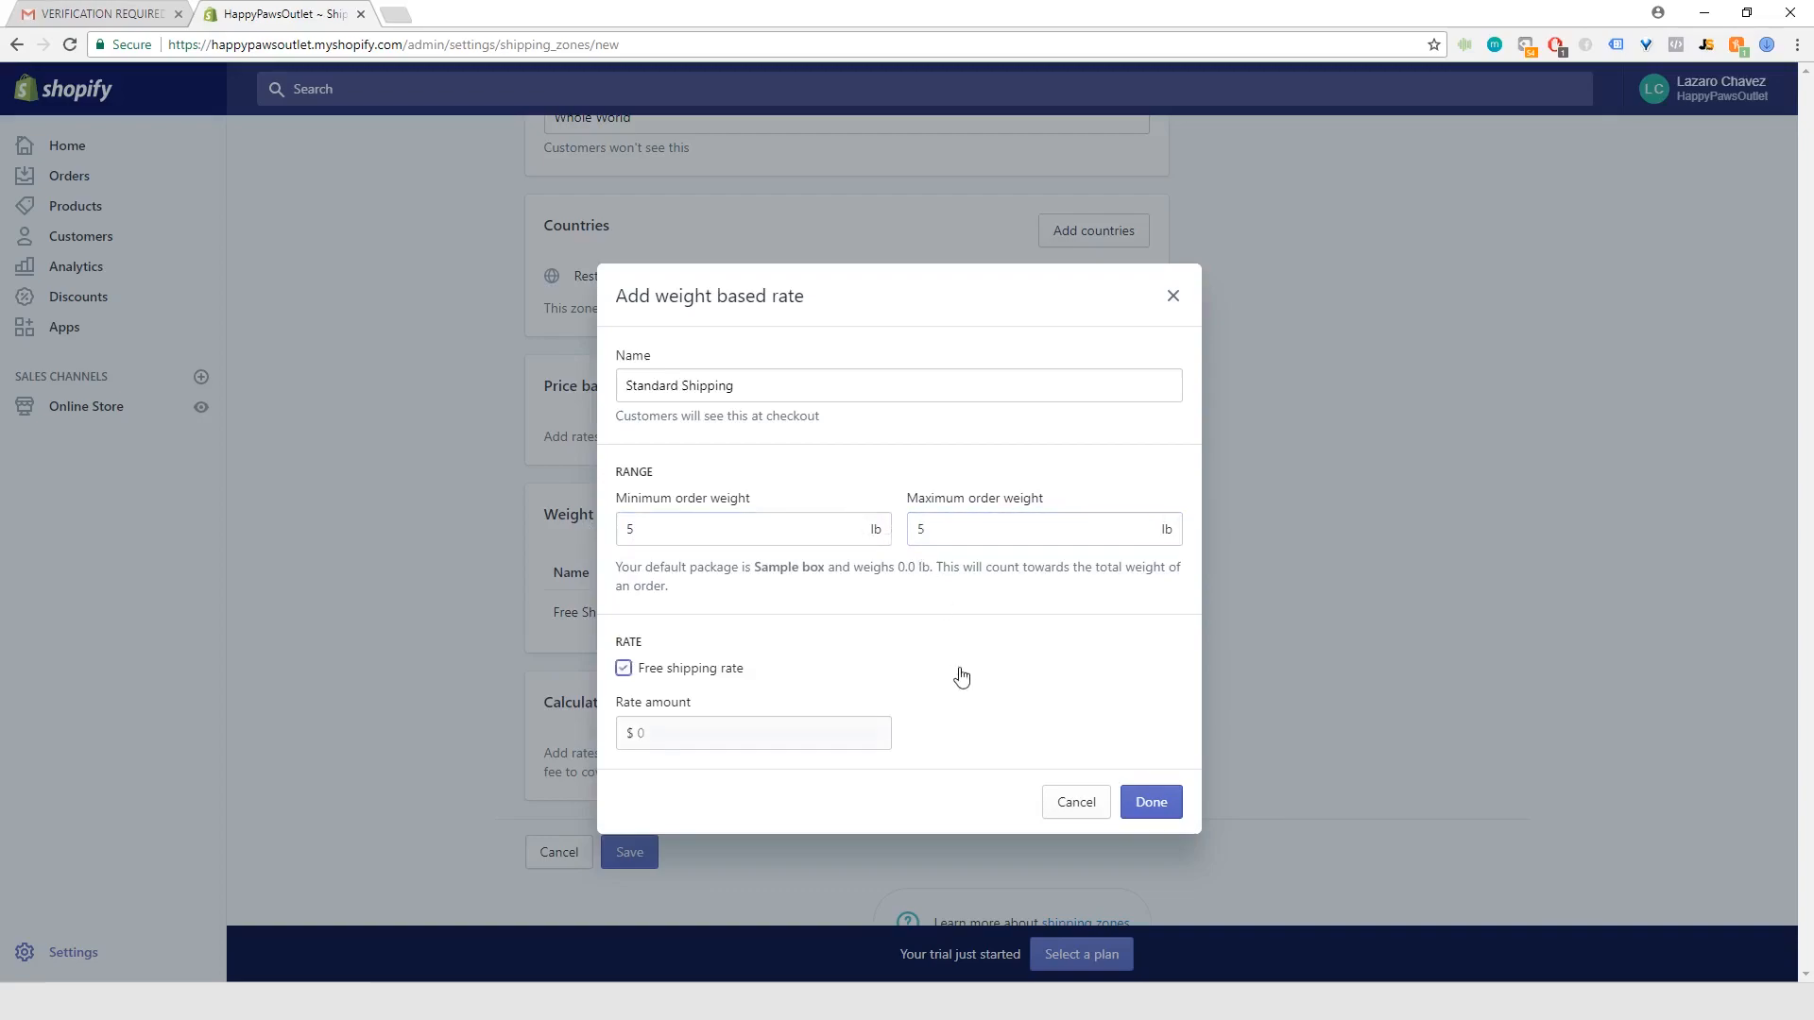
{"action": "left_click", "coordinate": [624, 669]}
{"action": "left_click", "coordinate": [646, 734]}
{"action": "key", "text": "BackSpace"}
{"action": "type", "text": "5"}
{"action": "left_click", "coordinate": [768, 696]}
{"action": "left_click", "coordinate": [1152, 804]}
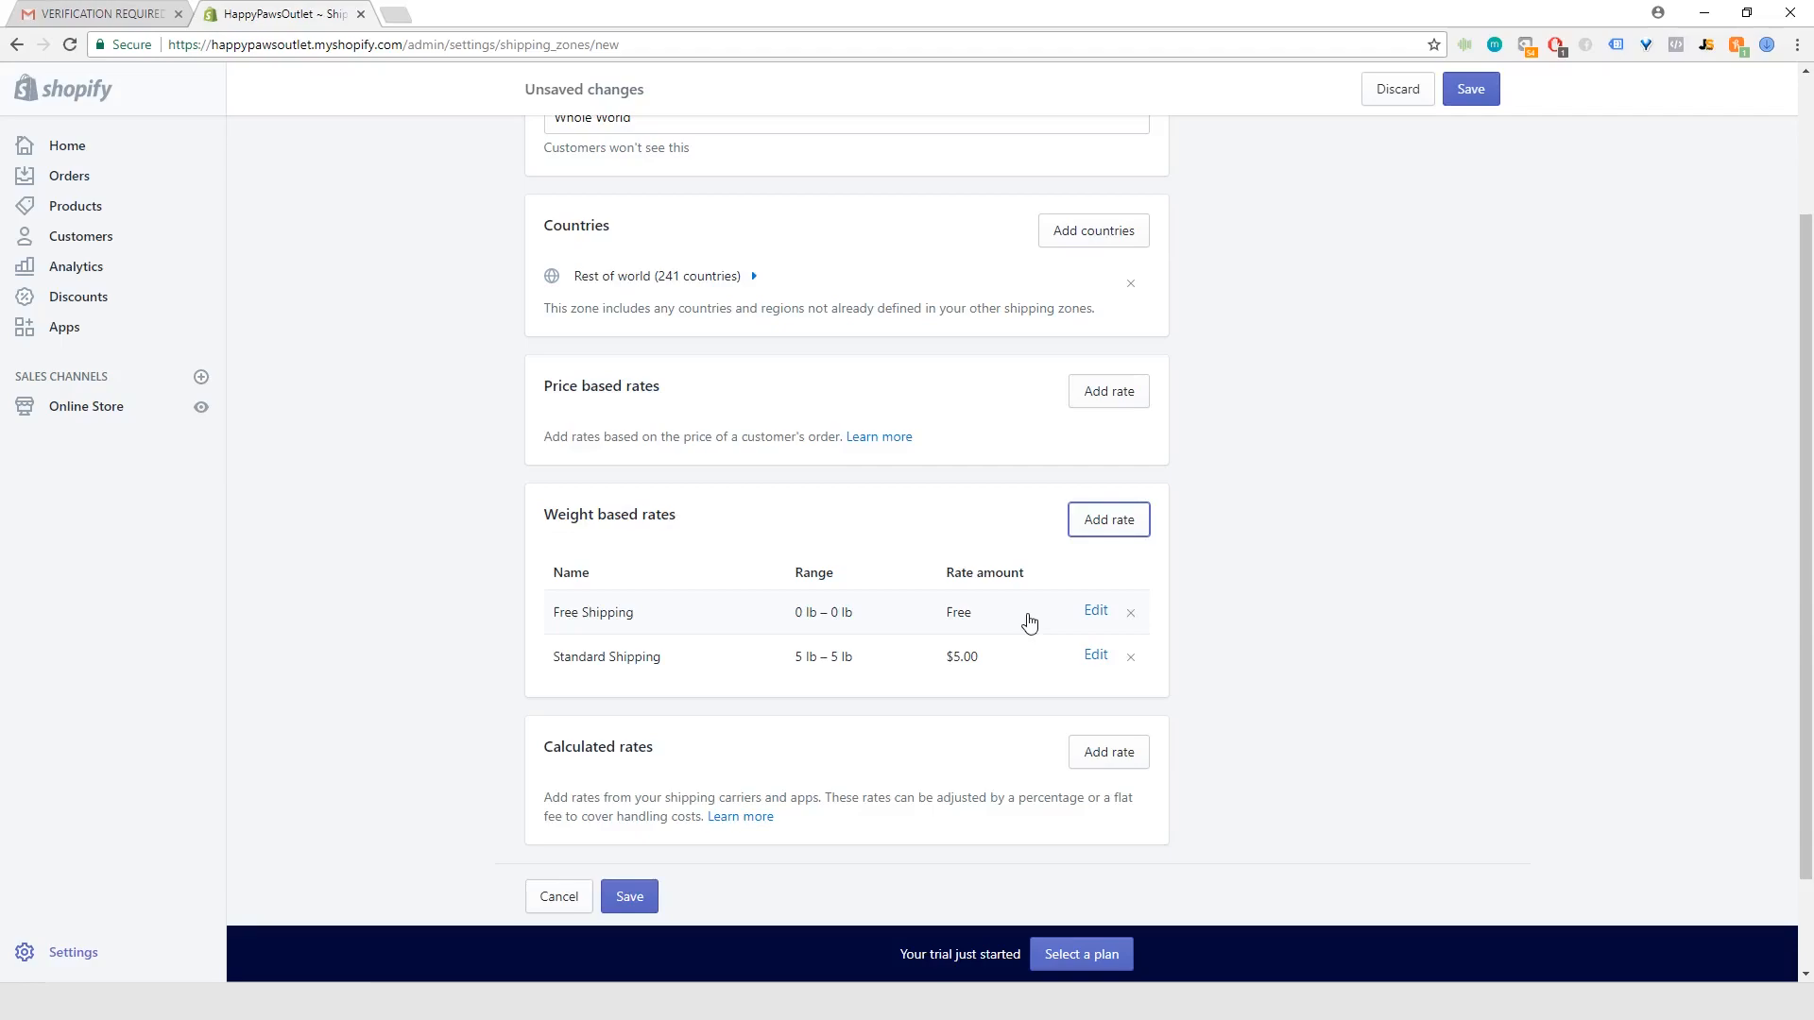
- Start another weight-based rate for the zone and name it "Standard Shipping"
{"action": "left_click", "coordinate": [1127, 525]}
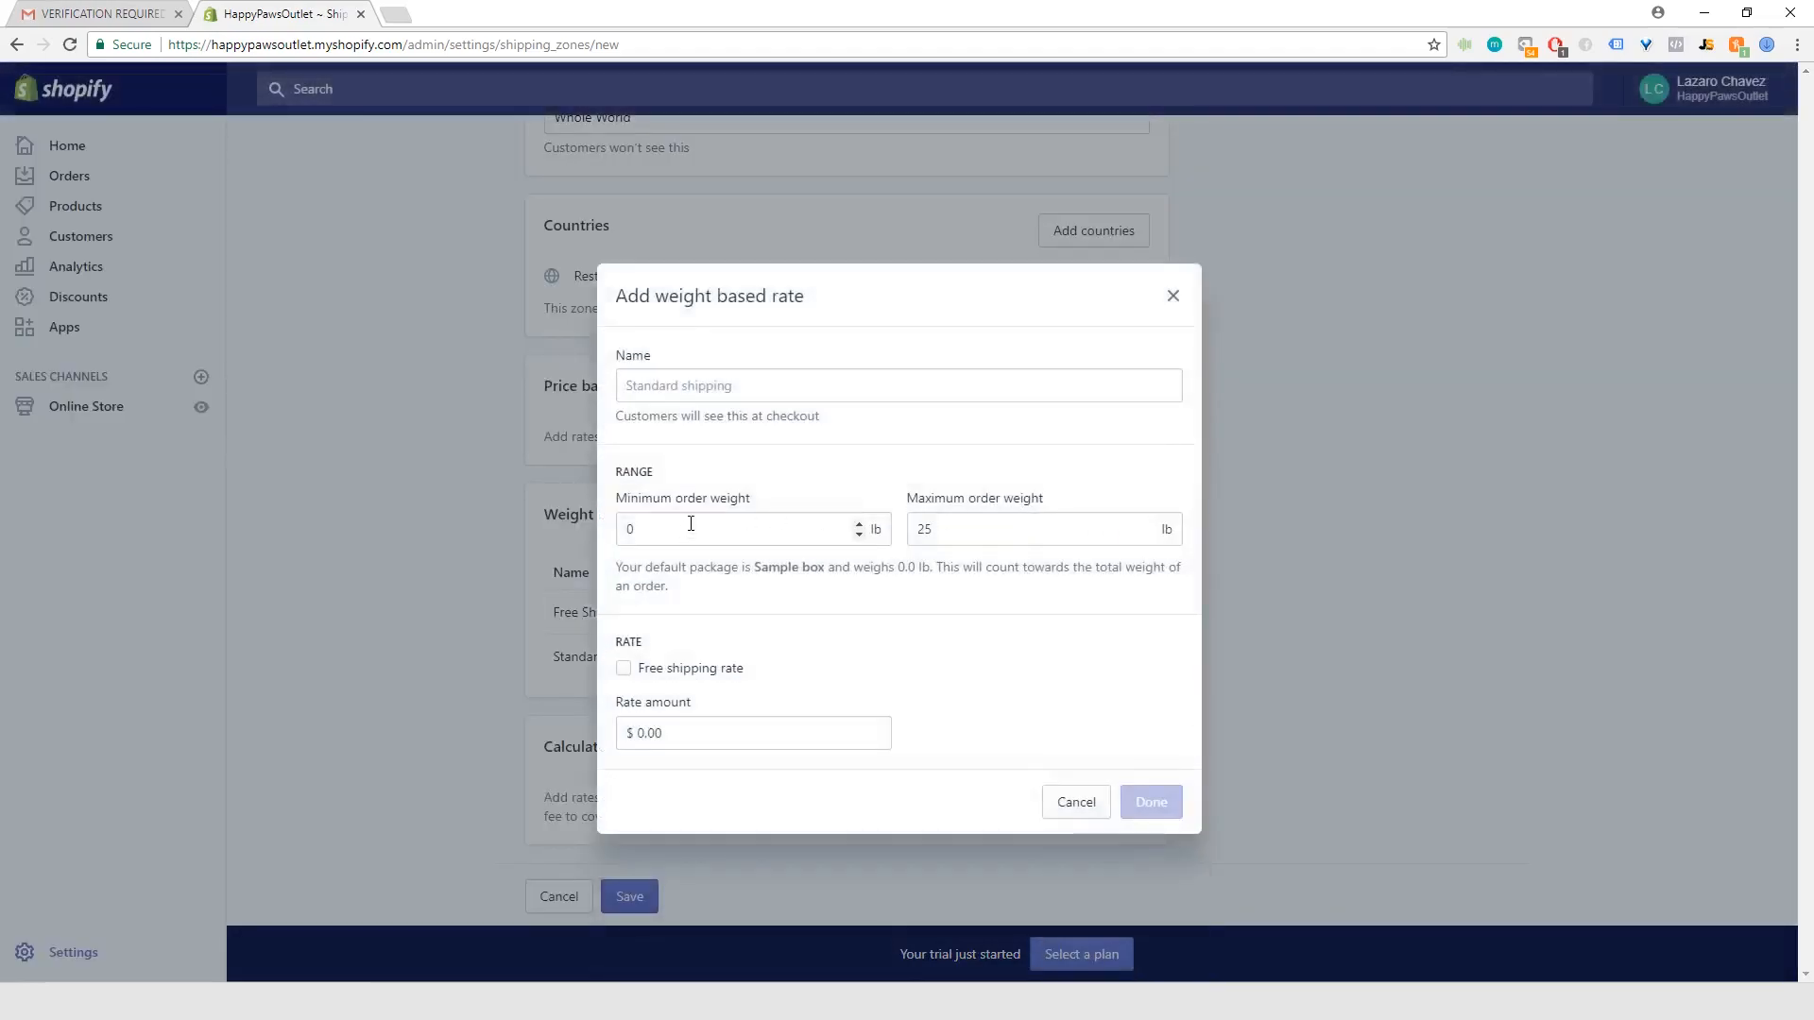
{"action": "left_click", "coordinate": [712, 392]}
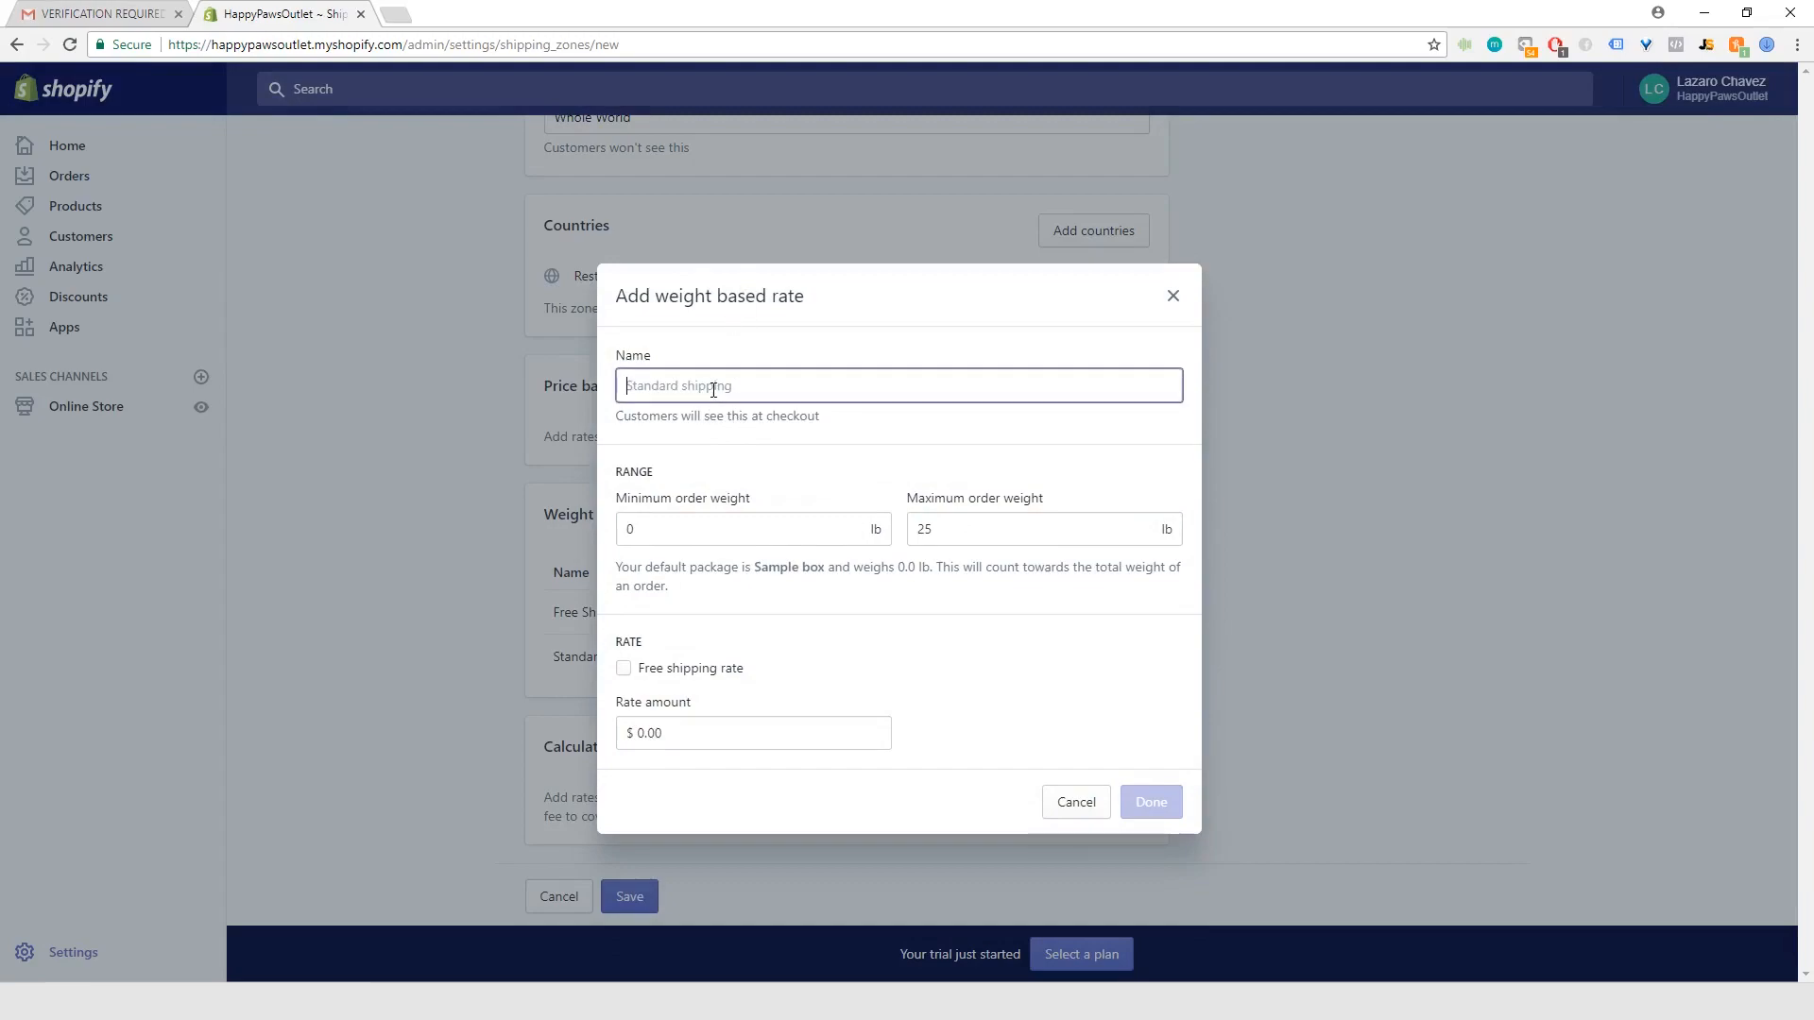
{"action": "type", "text": "Stand"}
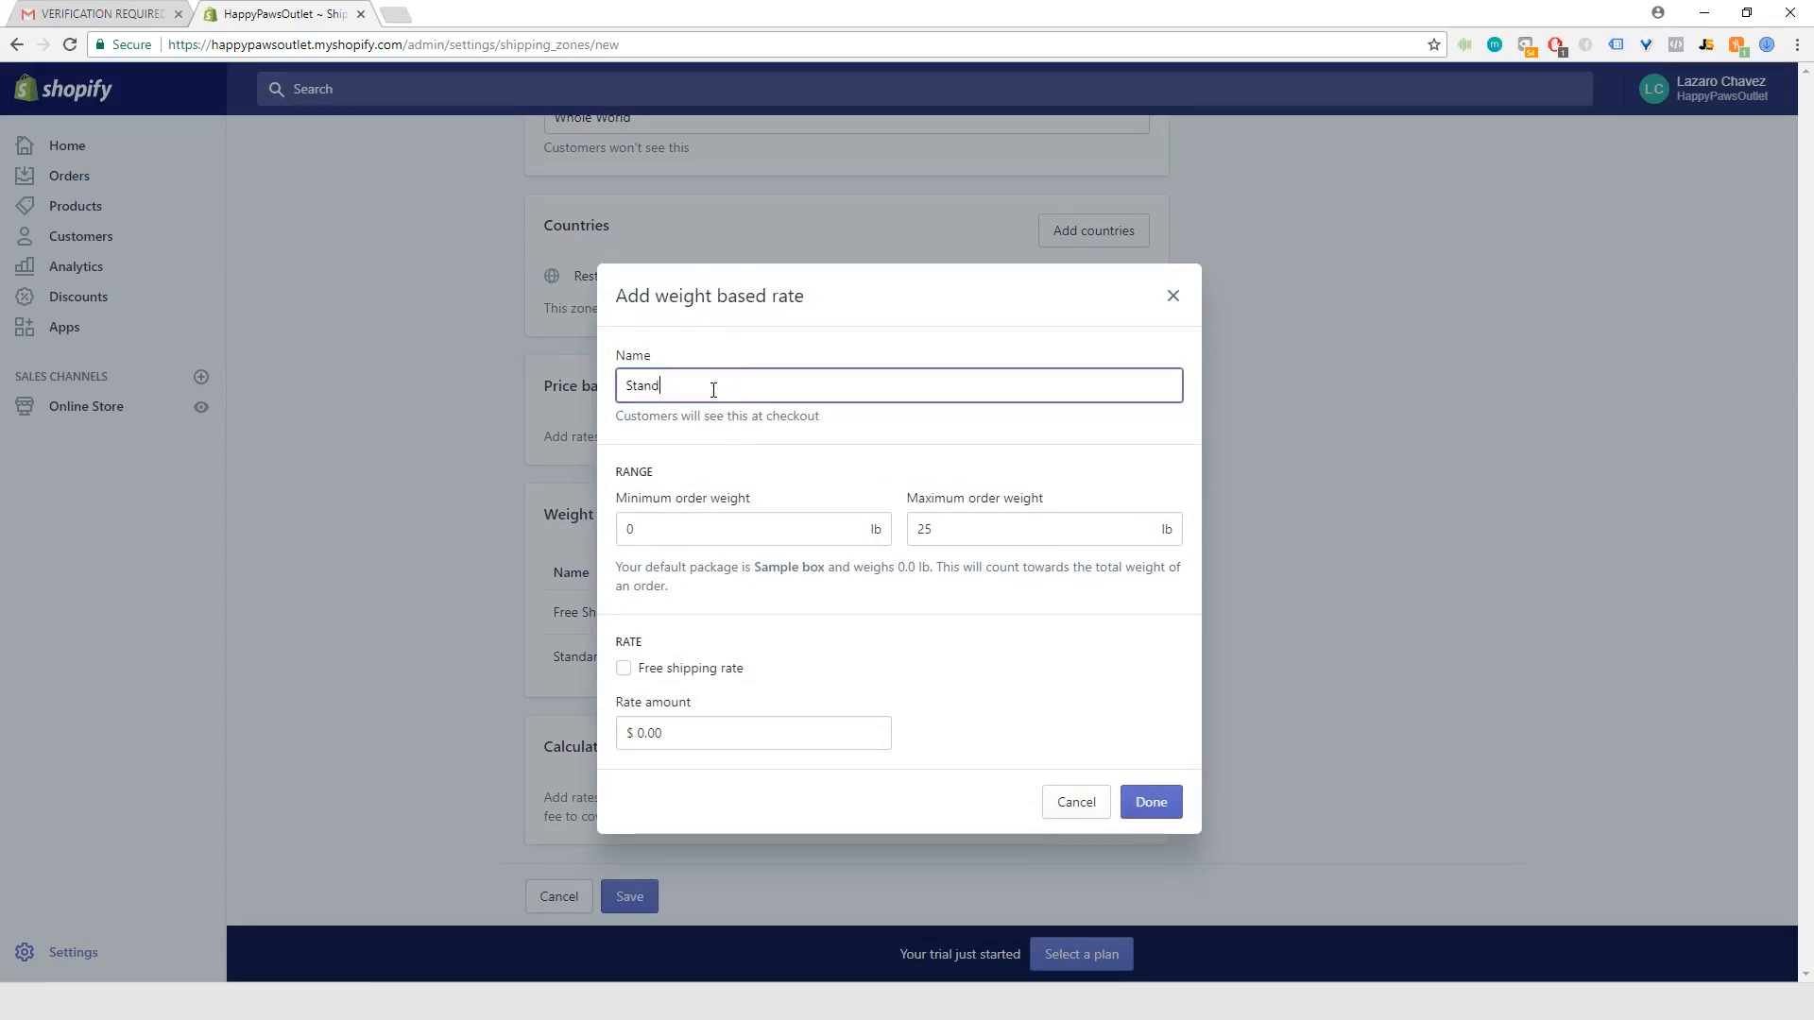
{"action": "type", "text": "ard Shipping"}
- Set both the minimum and maximum order weight of the new Standard Shipping rate to 10 lb
{"action": "left_click", "coordinate": [687, 526]}
{"action": "double_click", "coordinate": [662, 525]}
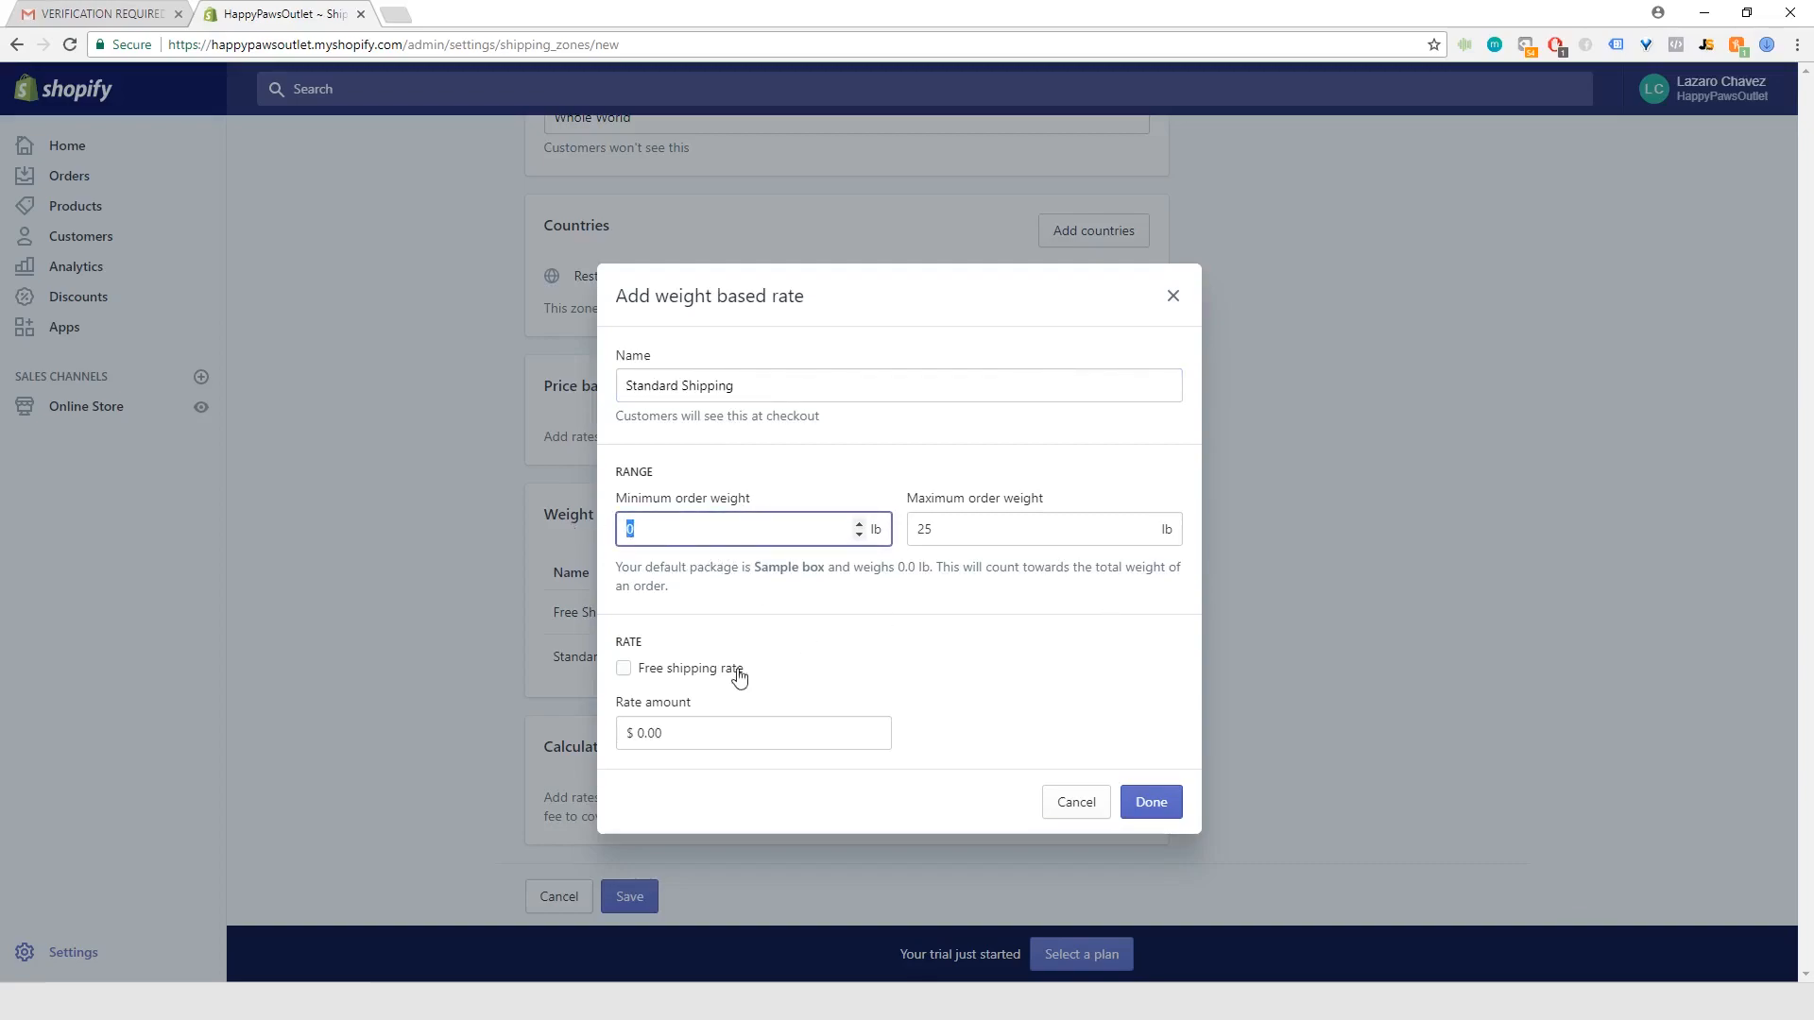
{"action": "type", "text": "10"}
{"action": "key", "text": "Tab"}
{"action": "type", "text": "10"}
{"action": "left_click", "coordinate": [873, 600]}
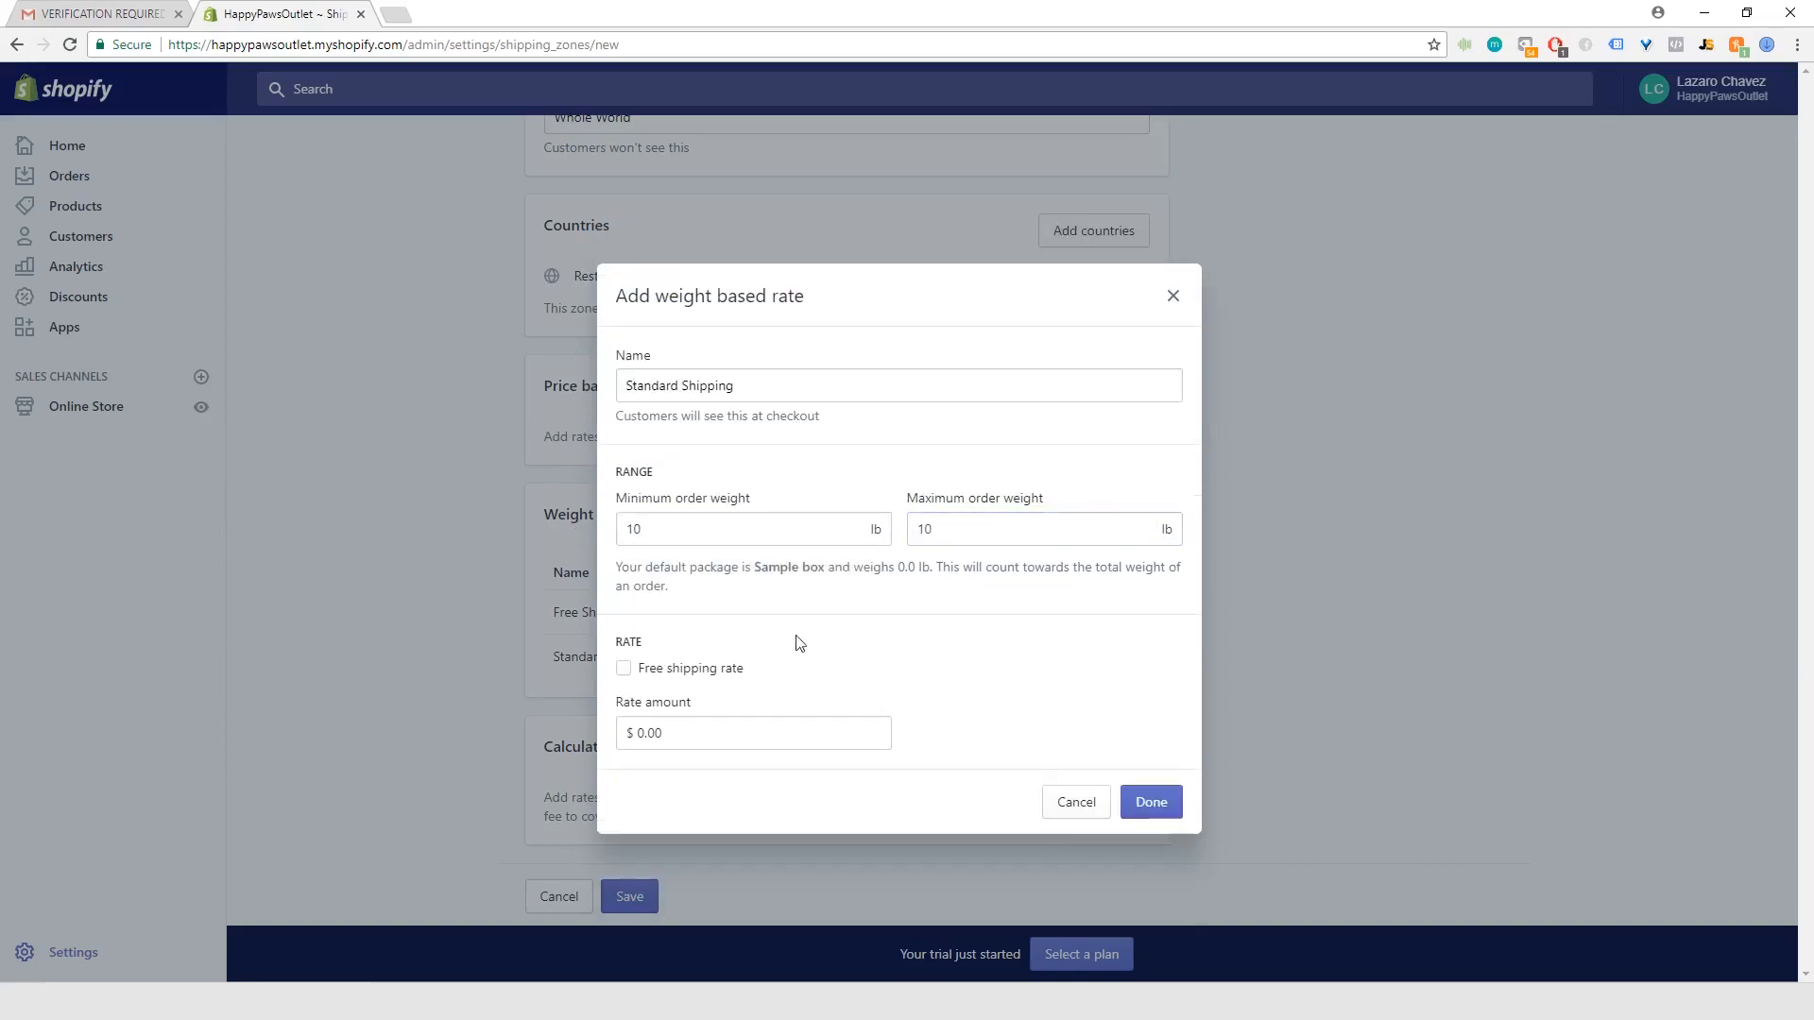
- Set the 10 lb rate's amount to $10.00 and add the rate to the zone
{"action": "left_click", "coordinate": [643, 734]}
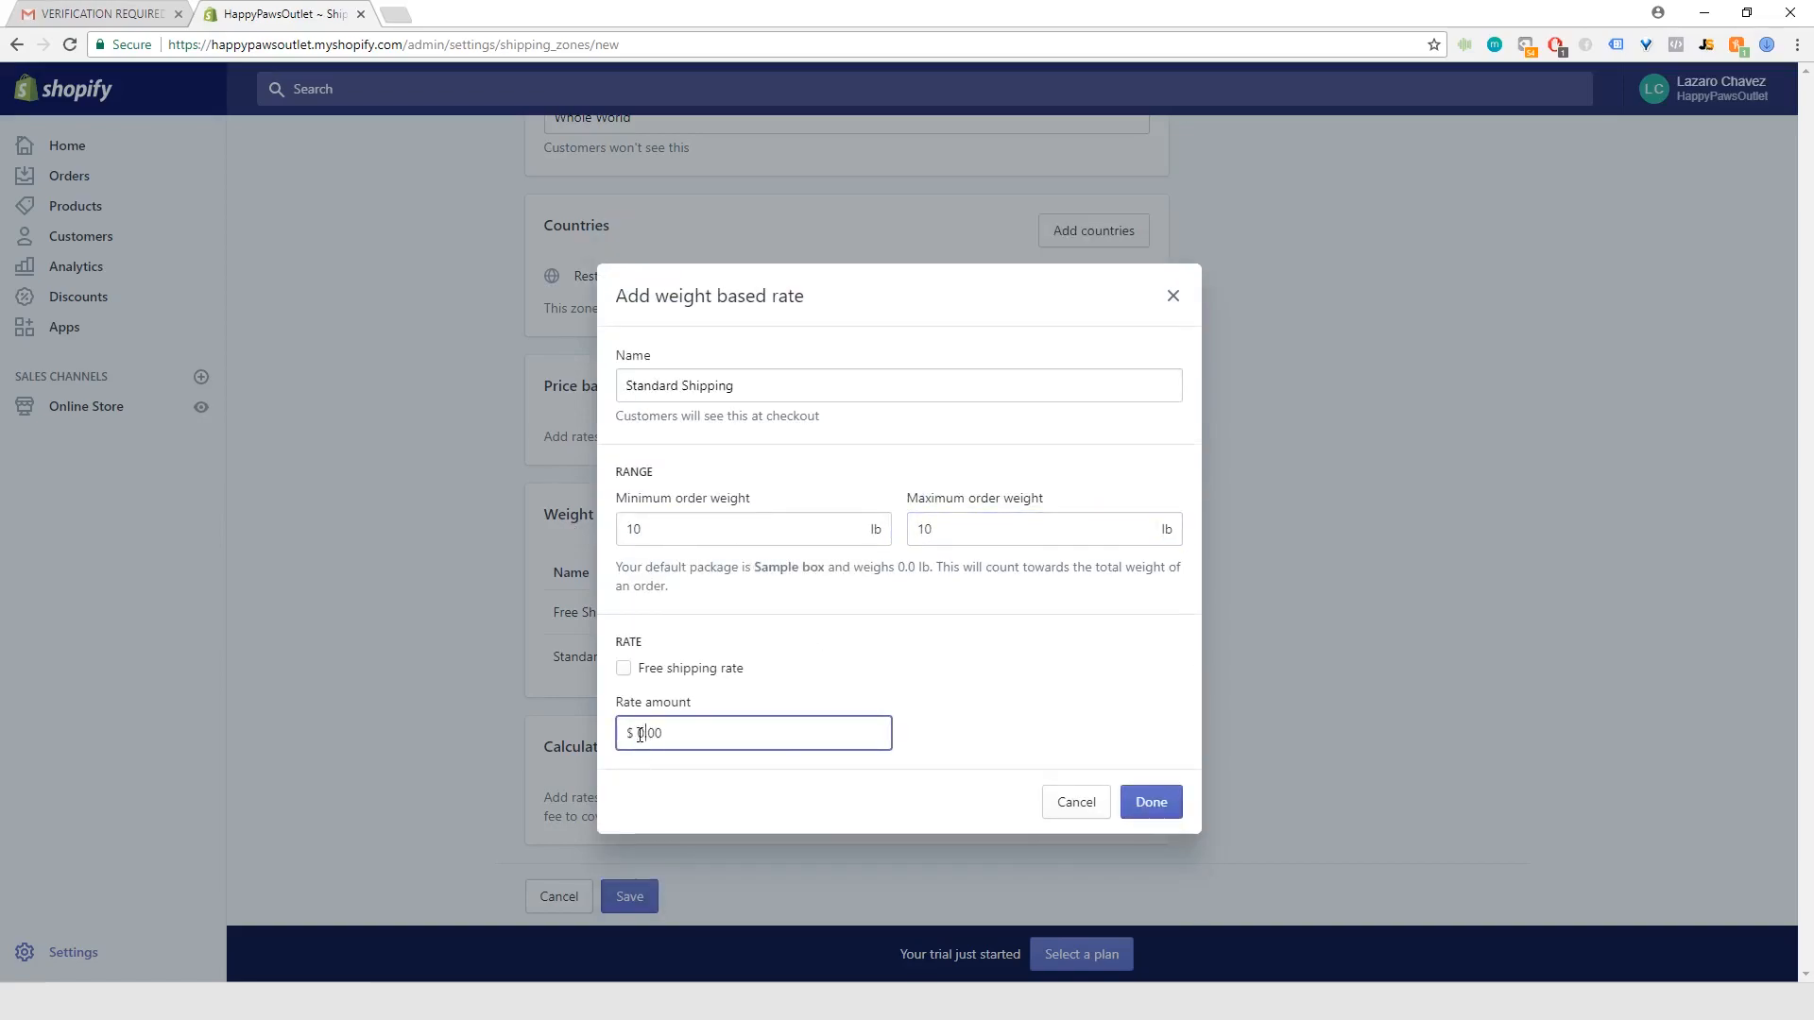
{"action": "type", "text": "10"}
{"action": "left_click", "coordinate": [834, 687]}
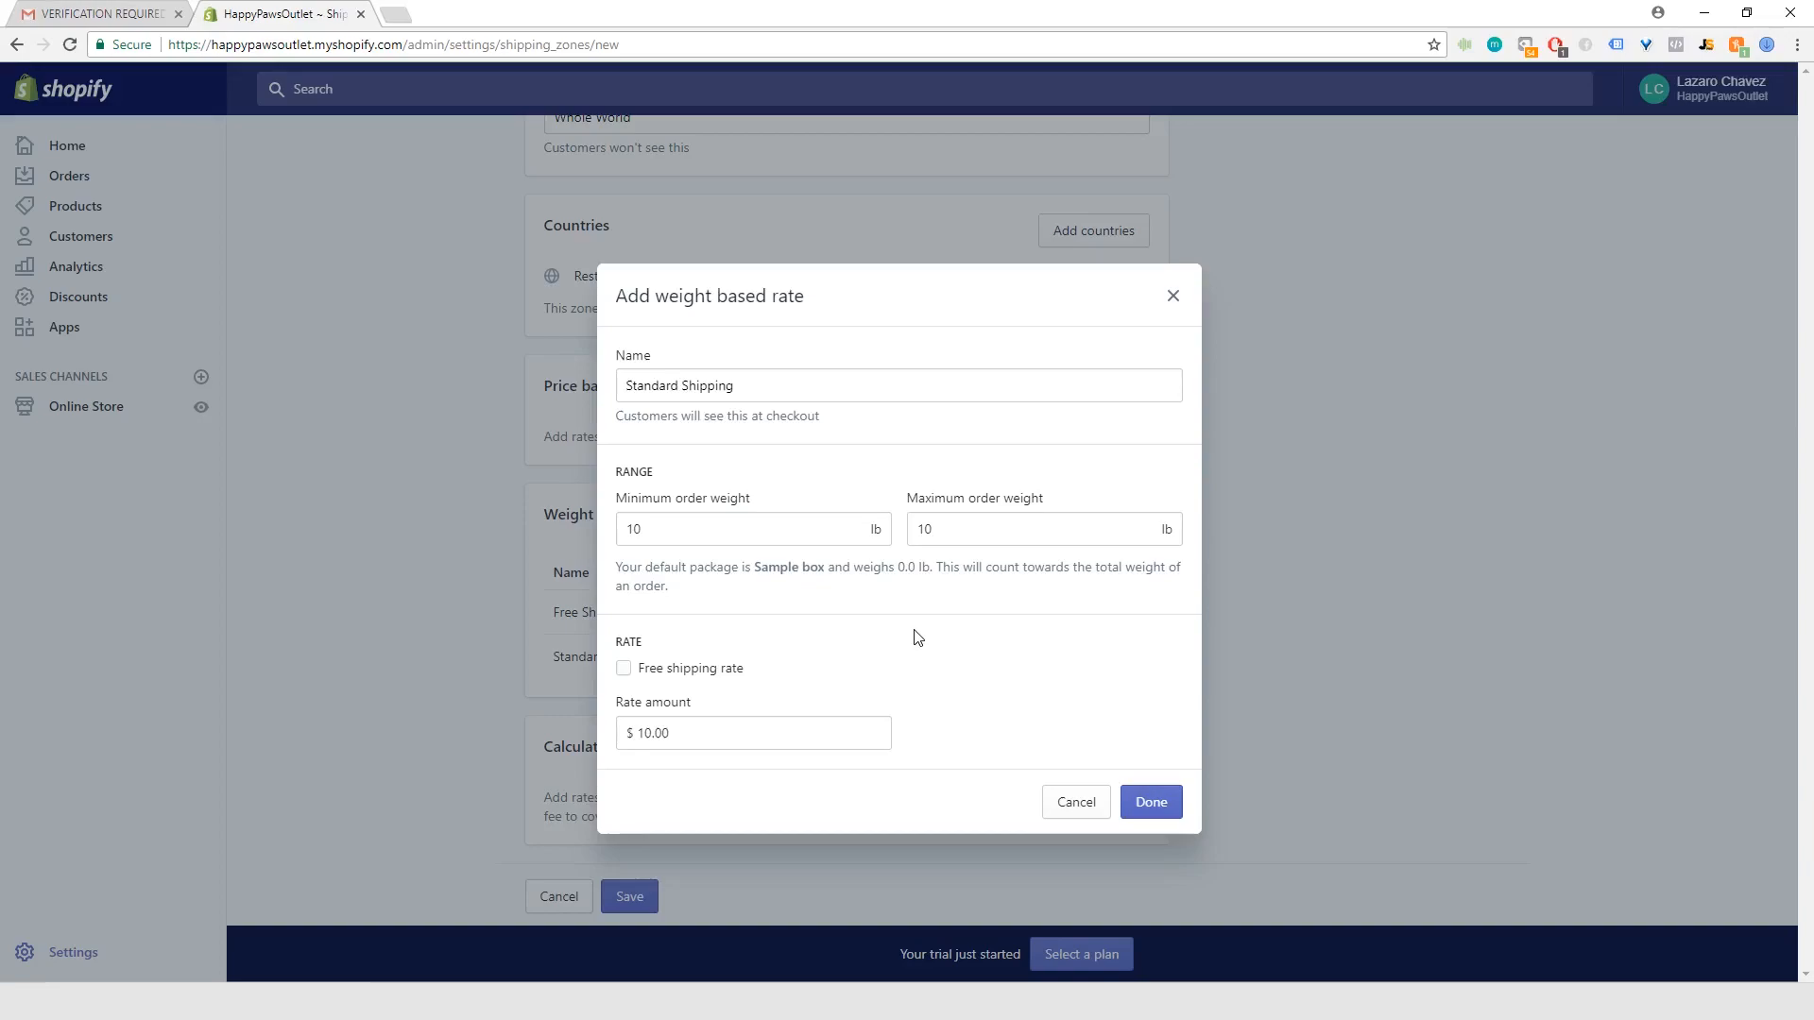
{"action": "left_click", "coordinate": [1156, 818]}
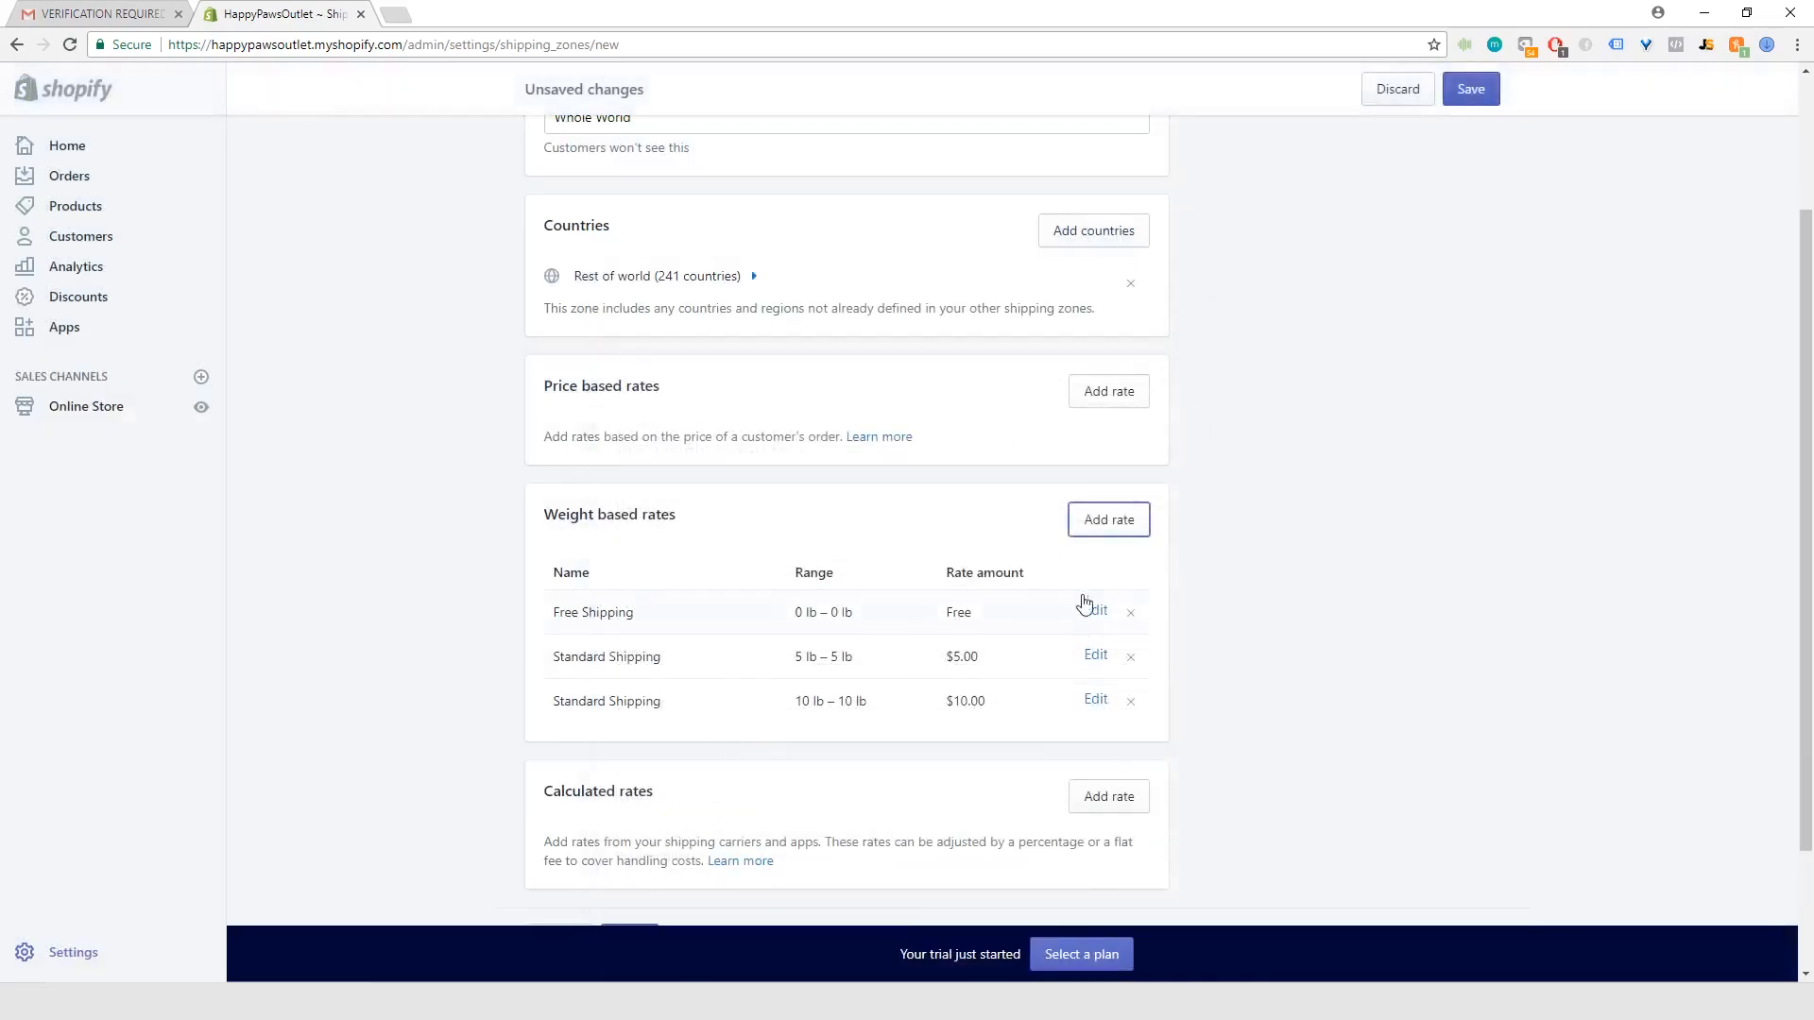
- Start a further weight-based rate, again named "Standard Shipping"
{"action": "left_click", "coordinate": [1113, 522]}
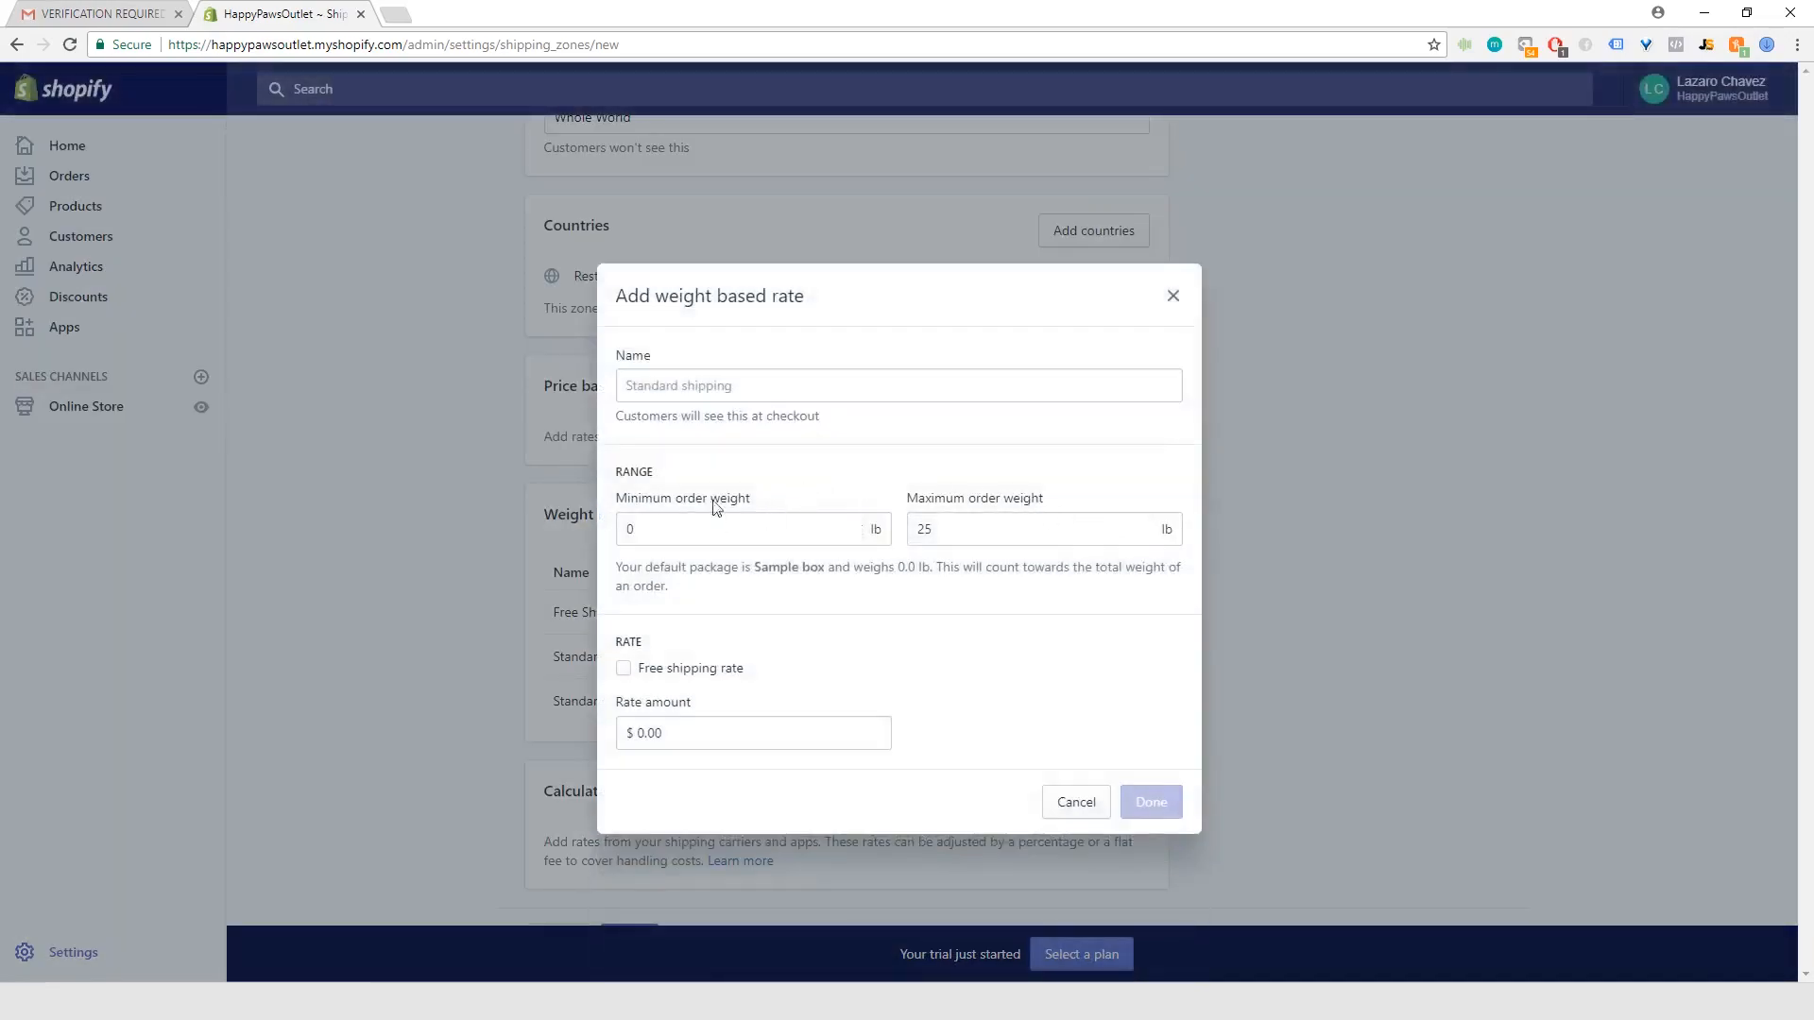
{"action": "left_click", "coordinate": [727, 383]}
{"action": "type", "text": "Stan"}
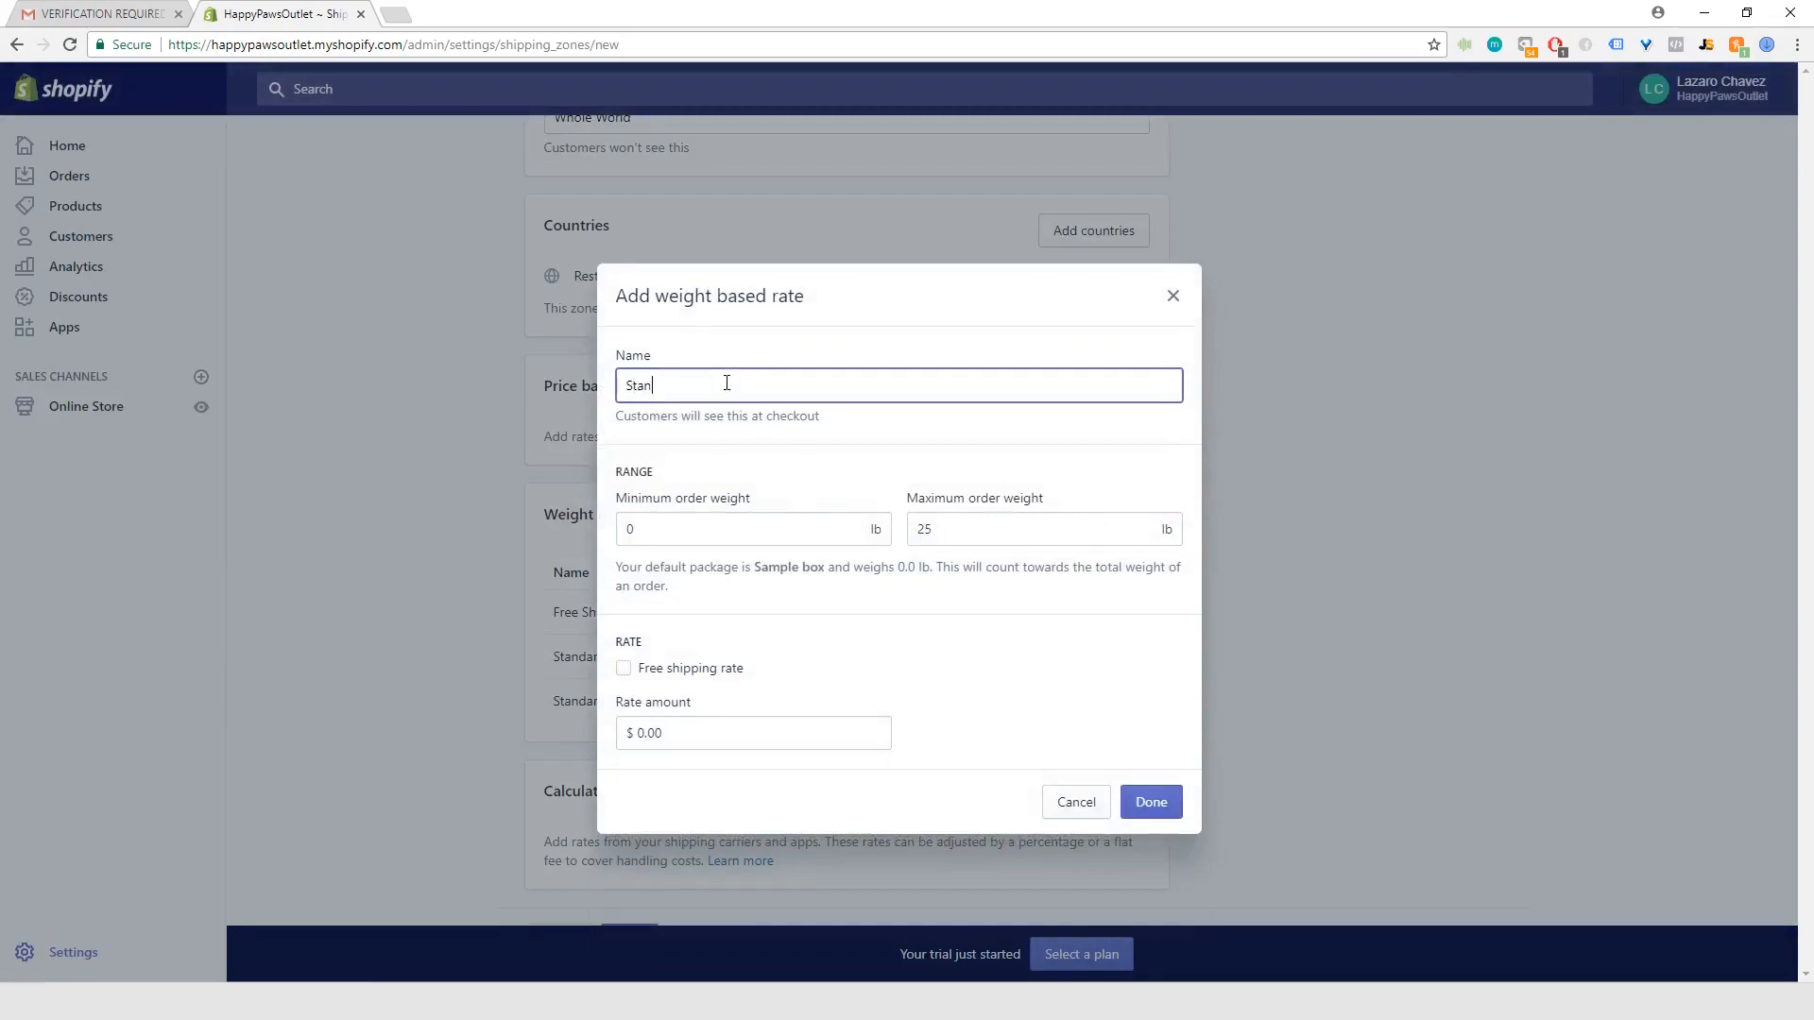
{"action": "type", "text": "dard Shipping"}
- Set both the minimum and maximum order weight of this Standard Shipping rate to 15 lb
{"action": "key", "text": "Tab"}
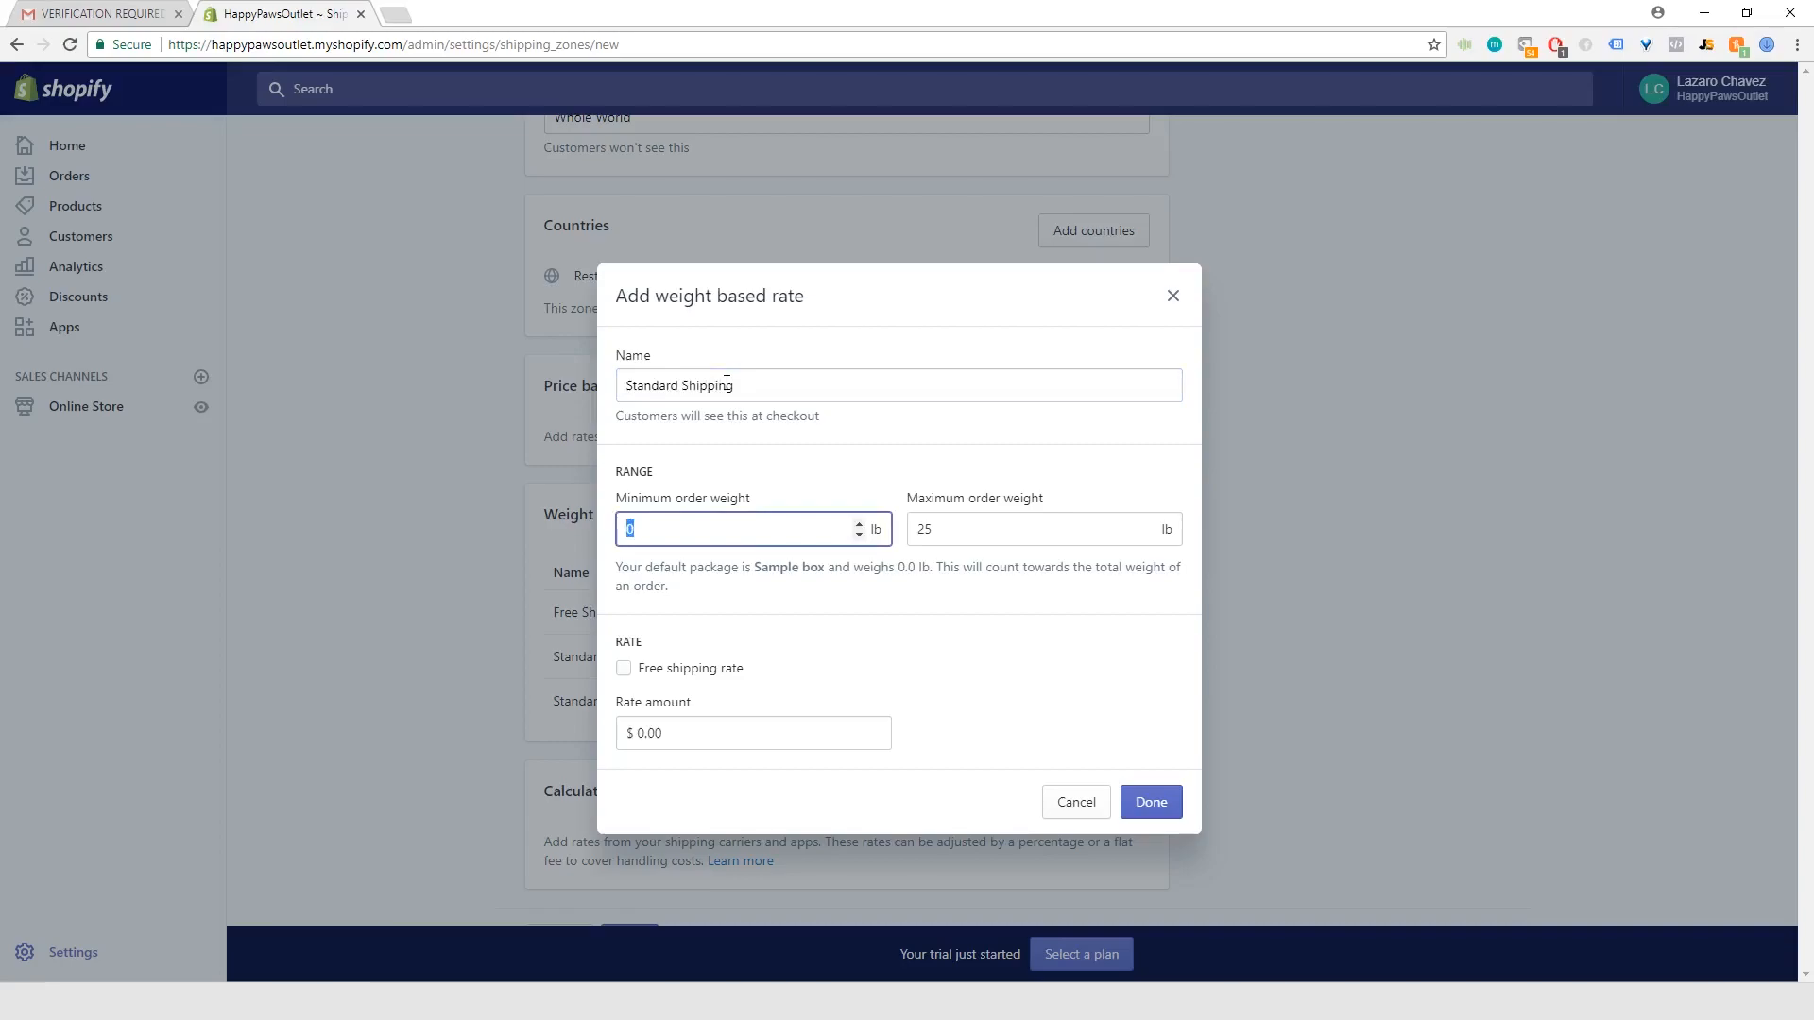
{"action": "type", "text": "15"}
{"action": "key", "text": "Tab"}
{"action": "type", "text": "15"}
- Set the 15 lb rate's amount to $15.00 and add the rate to the zone
{"action": "key", "text": "Tab"}
{"action": "key", "text": "Tab"}
{"action": "type", "text": "15"}
{"action": "left_click", "coordinate": [1048, 701]}
{"action": "left_click", "coordinate": [1150, 802]}
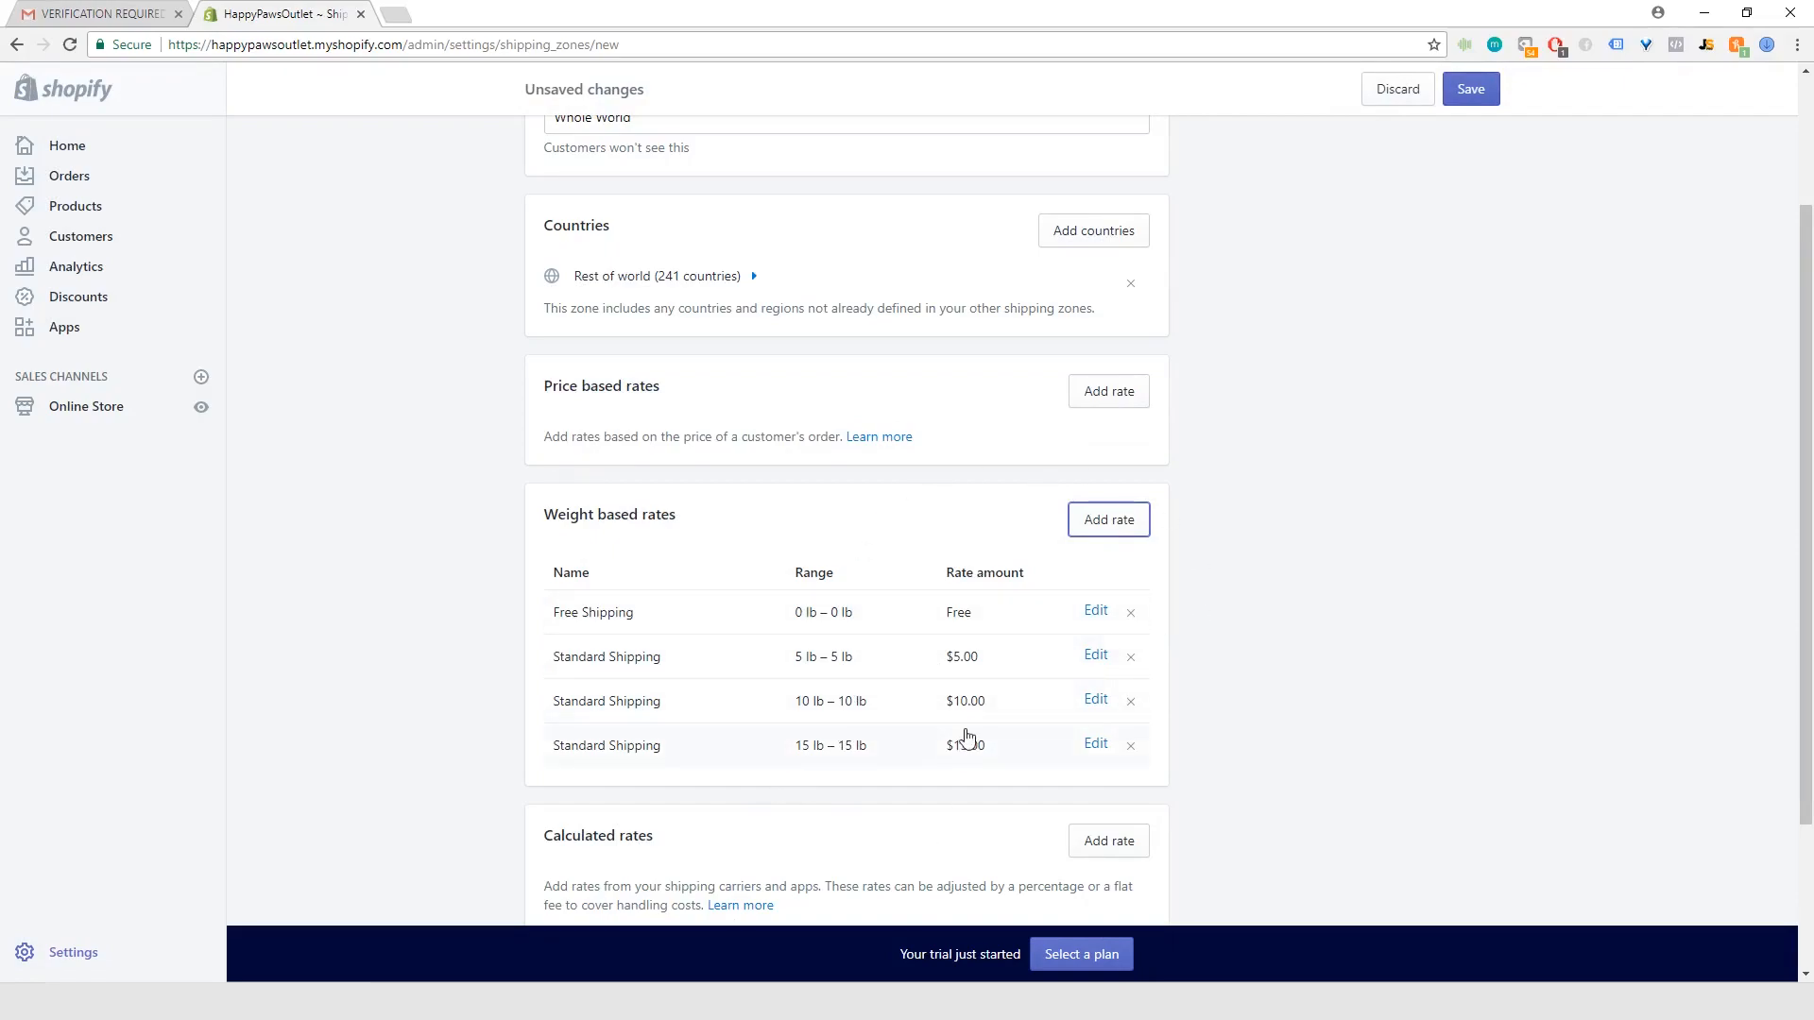
- Start one more weight-based rate with the name "Standard Shipping"
{"action": "left_click", "coordinate": [1093, 525]}
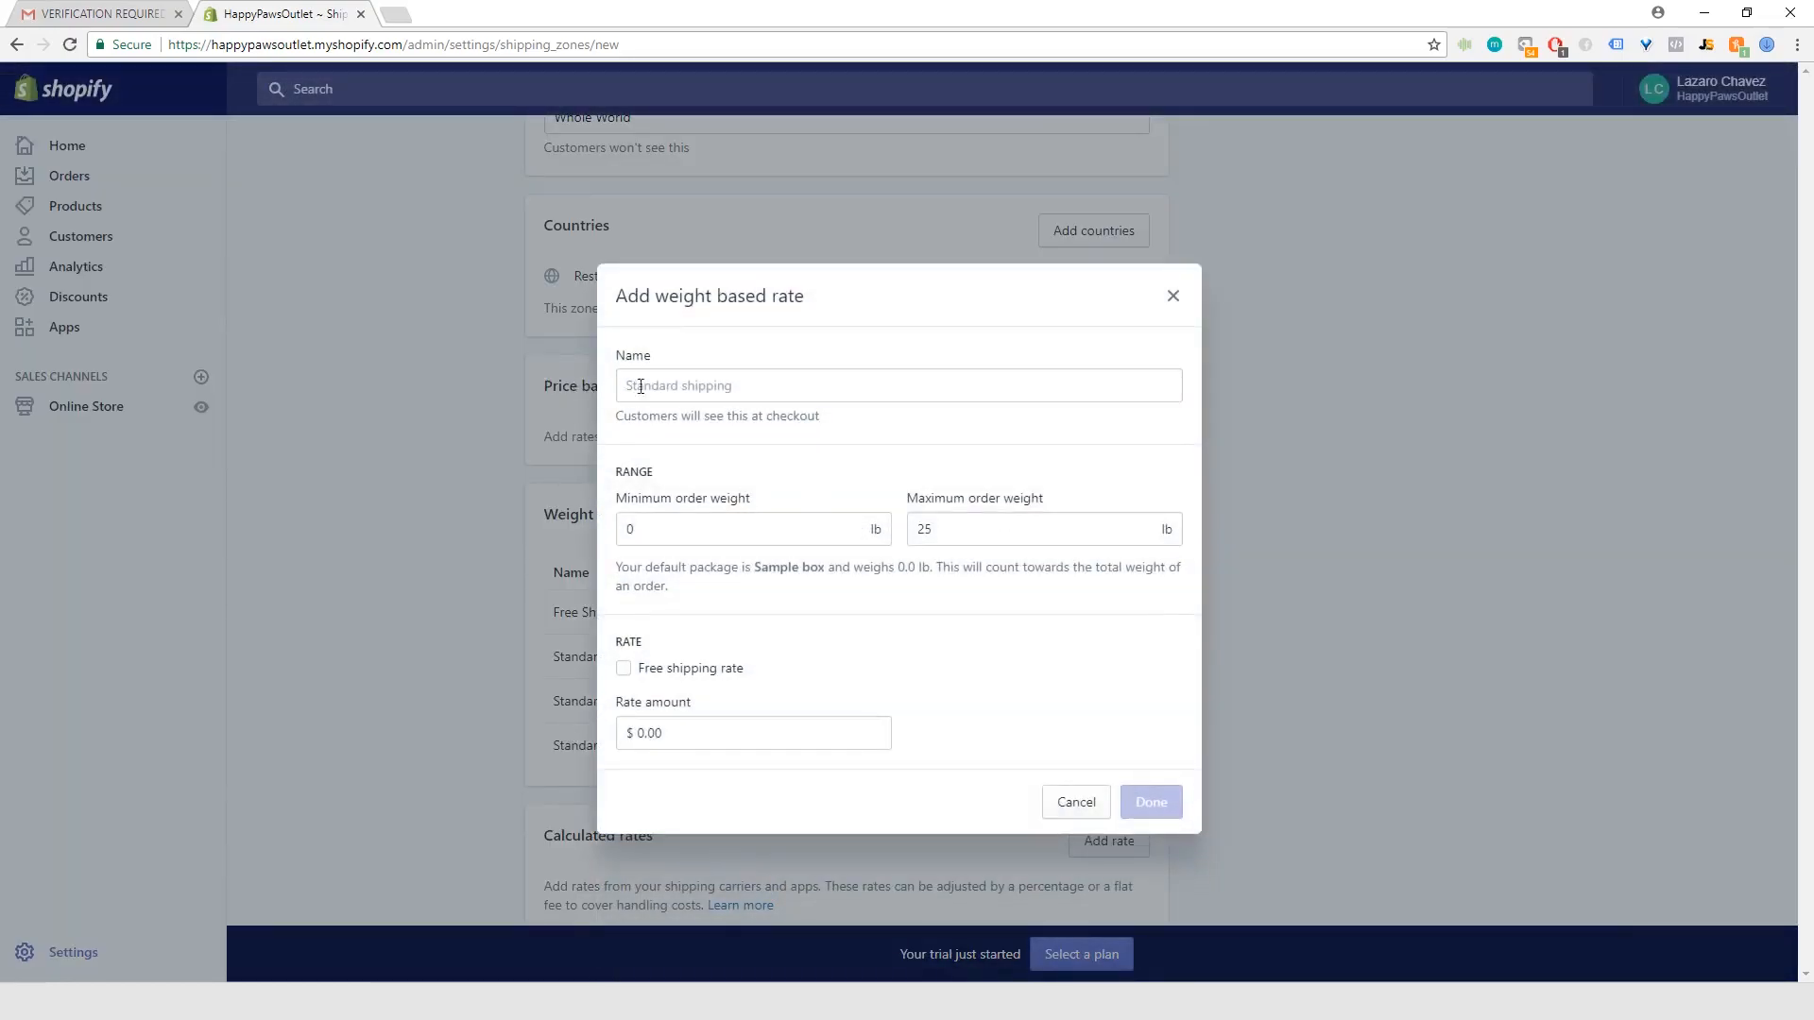
{"action": "left_click", "coordinate": [700, 381]}
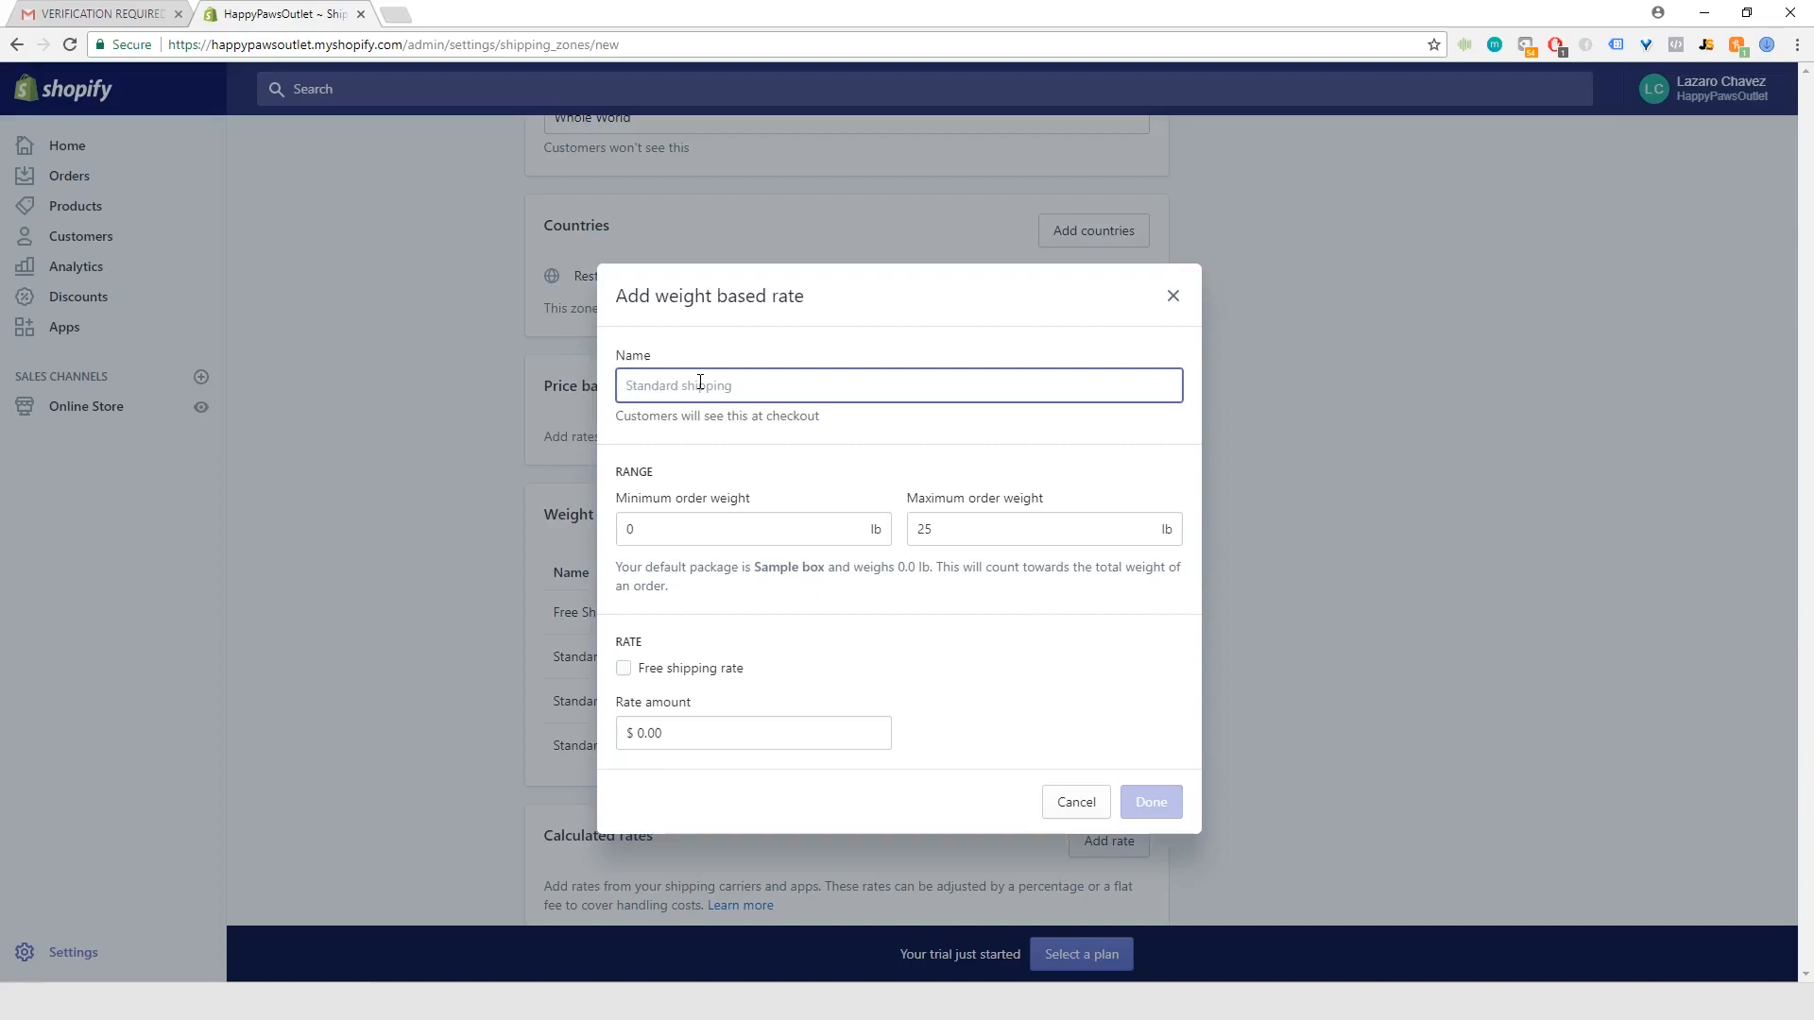
{"action": "type", "text": "Stand"}
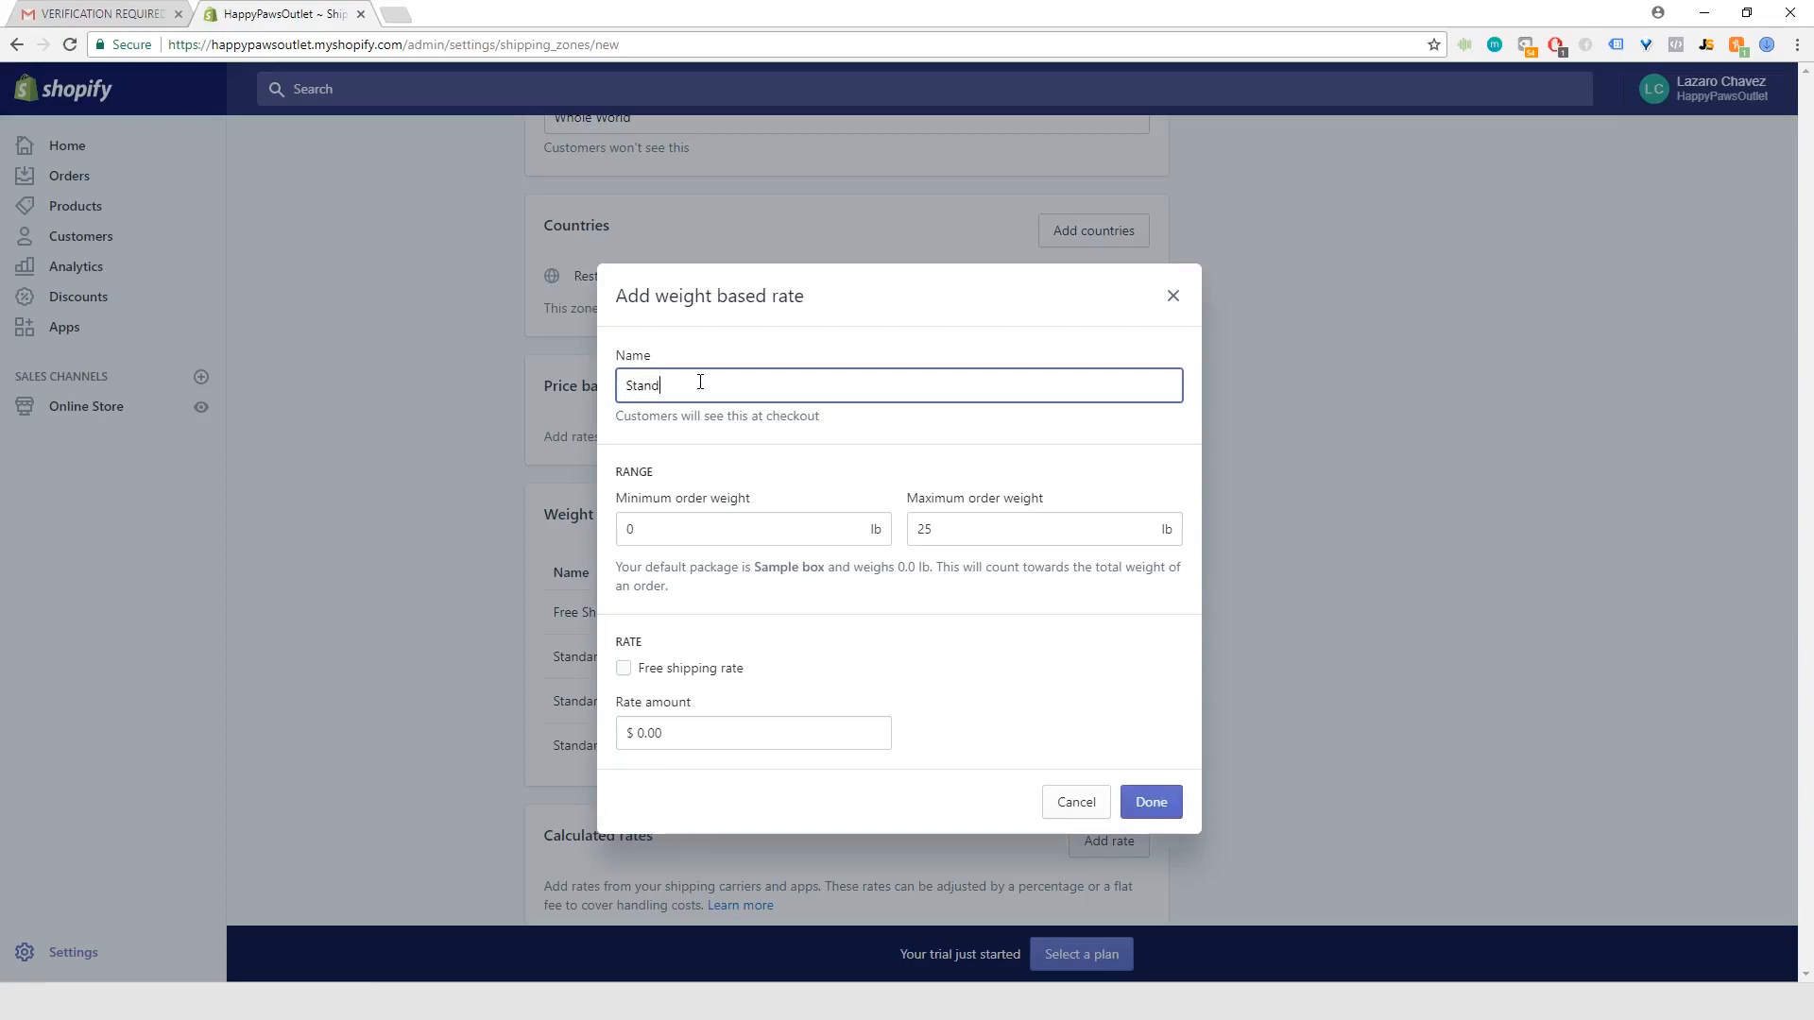
{"action": "type", "text": "ard Shipping"}
- Set both the minimum and maximum order weight of this Standard Shipping rate to 20 lb
{"action": "left_click", "coordinate": [697, 540]}
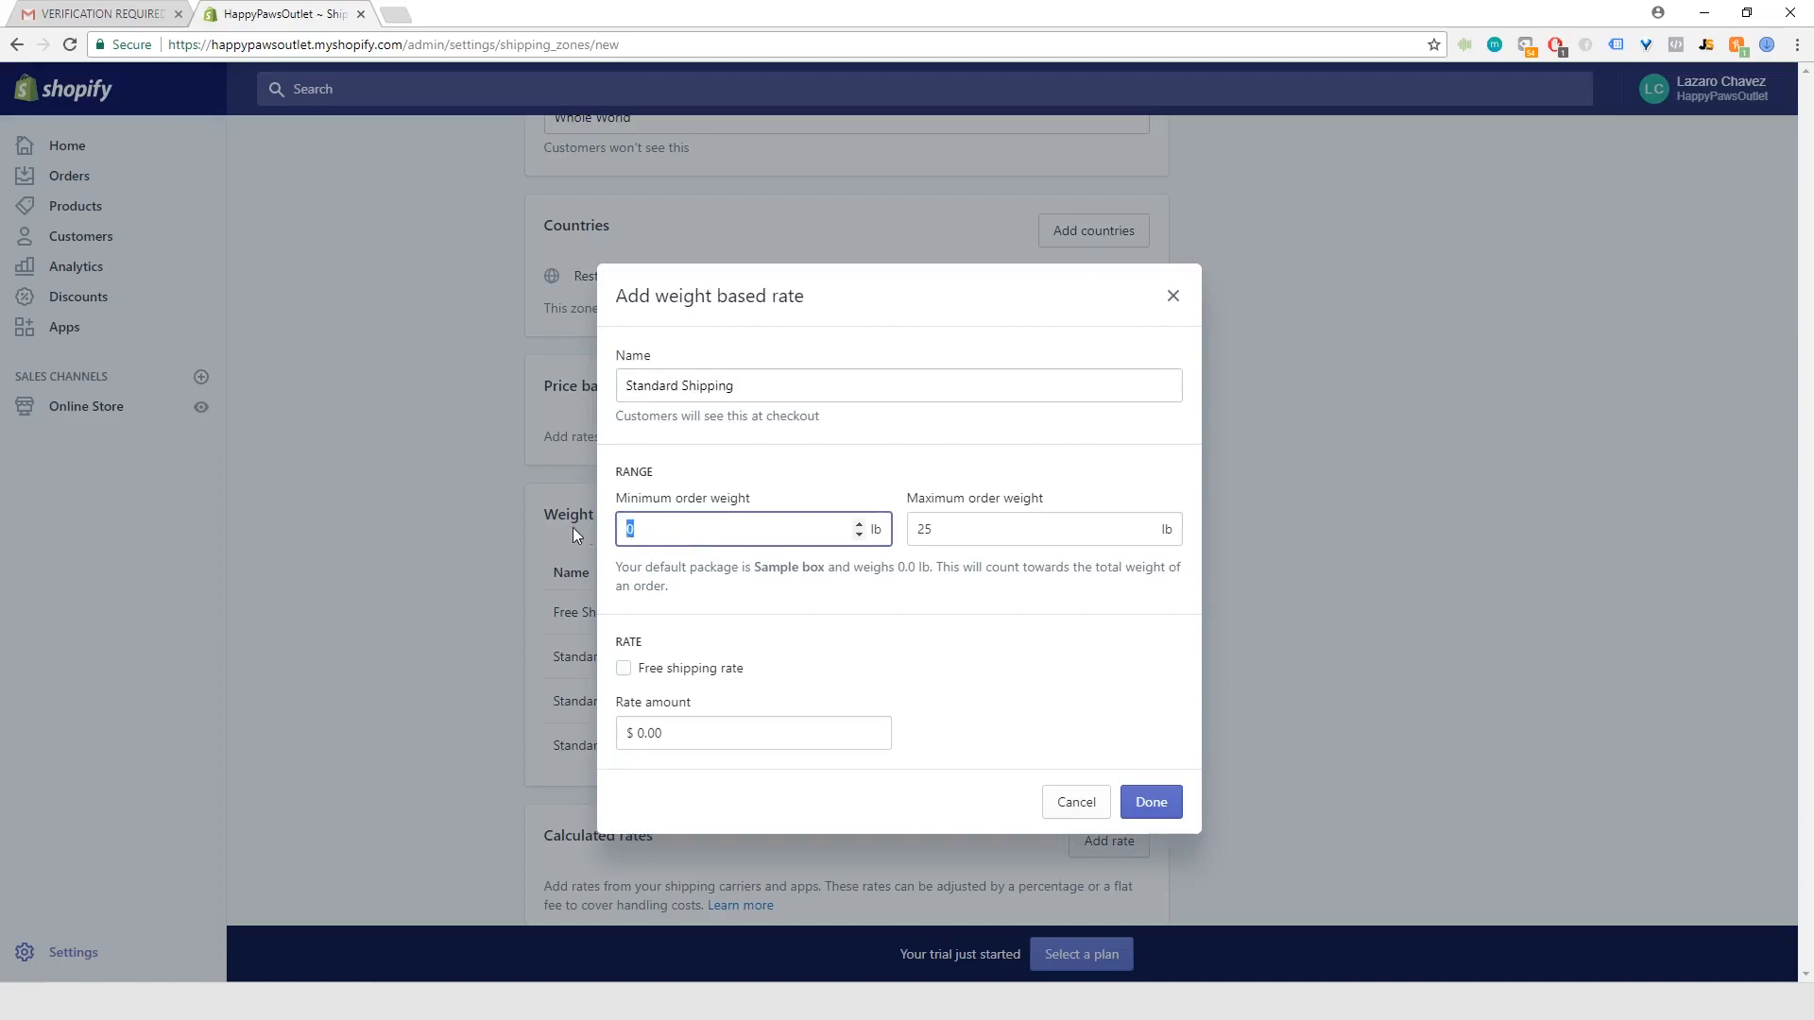
{"action": "key", "text": "BackSpace"}
{"action": "type", "text": "20"}
{"action": "key", "text": "Tab"}
{"action": "type", "text": "20"}
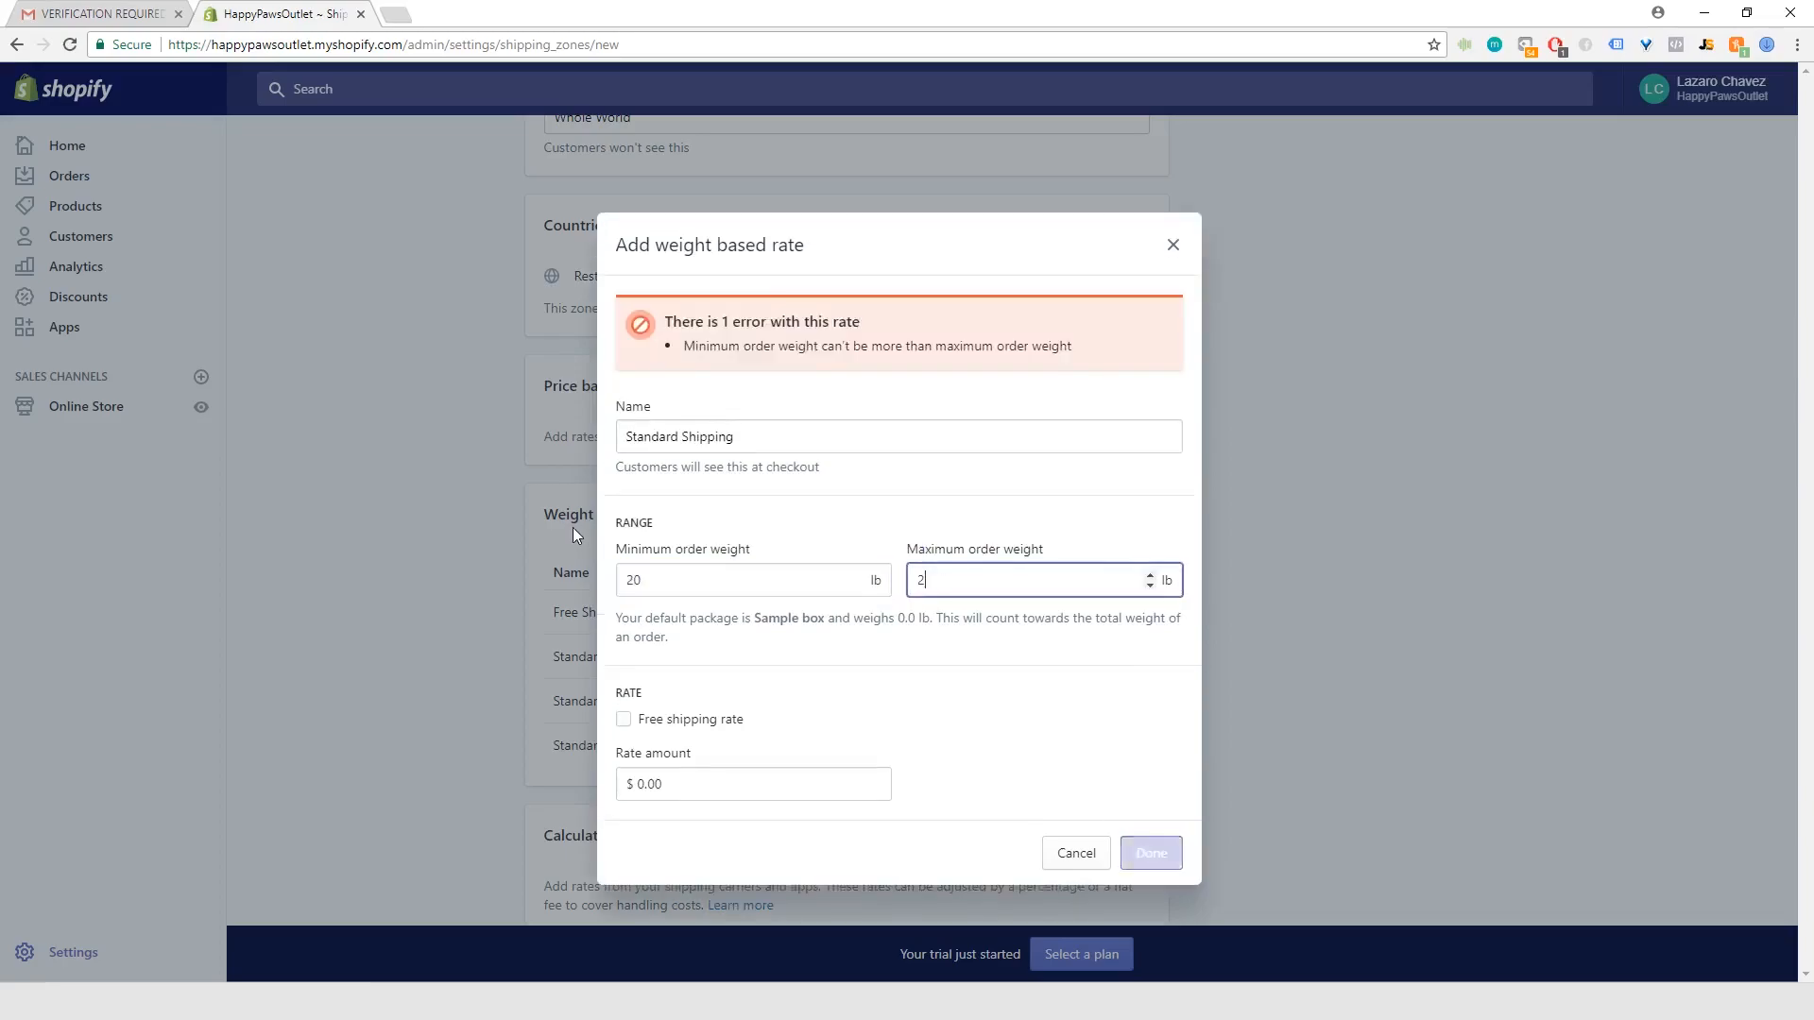
- Set the 20 lb rate's amount to $20.00 and add the rate to the zone
{"action": "left_click", "coordinate": [638, 738]}
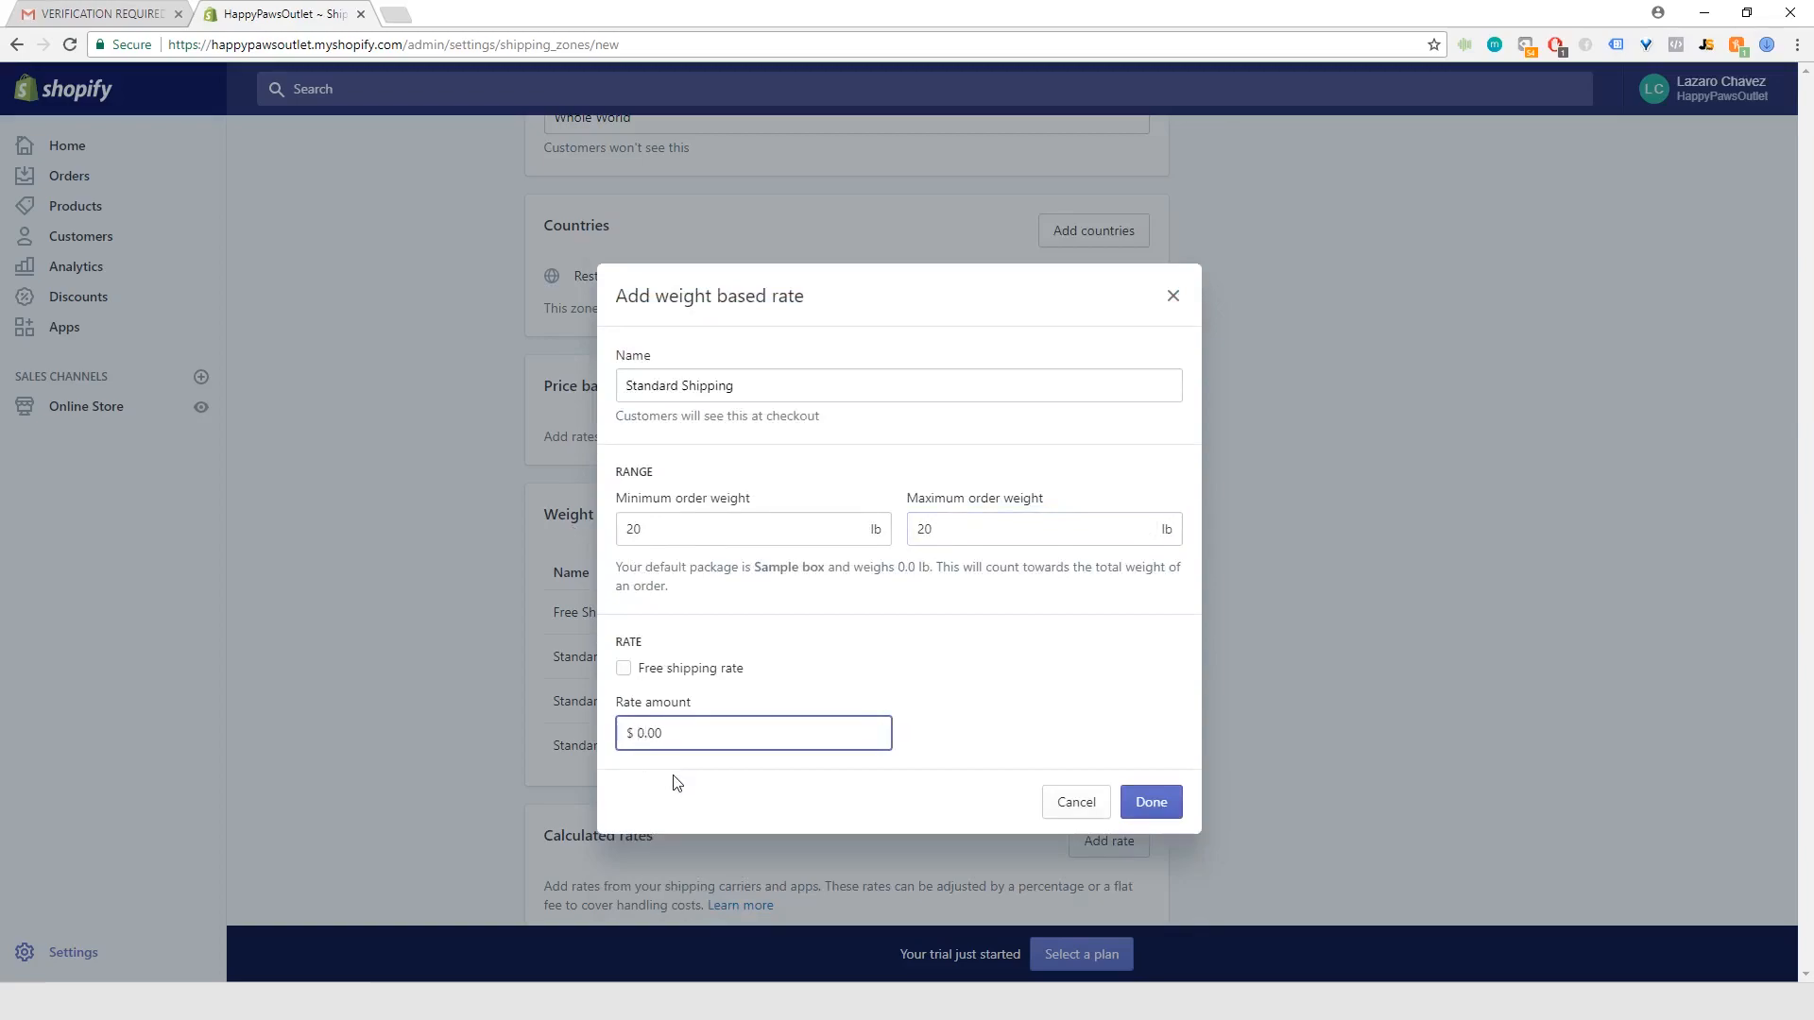
{"action": "type", "text": "2"}
{"action": "left_click", "coordinate": [1151, 802]}
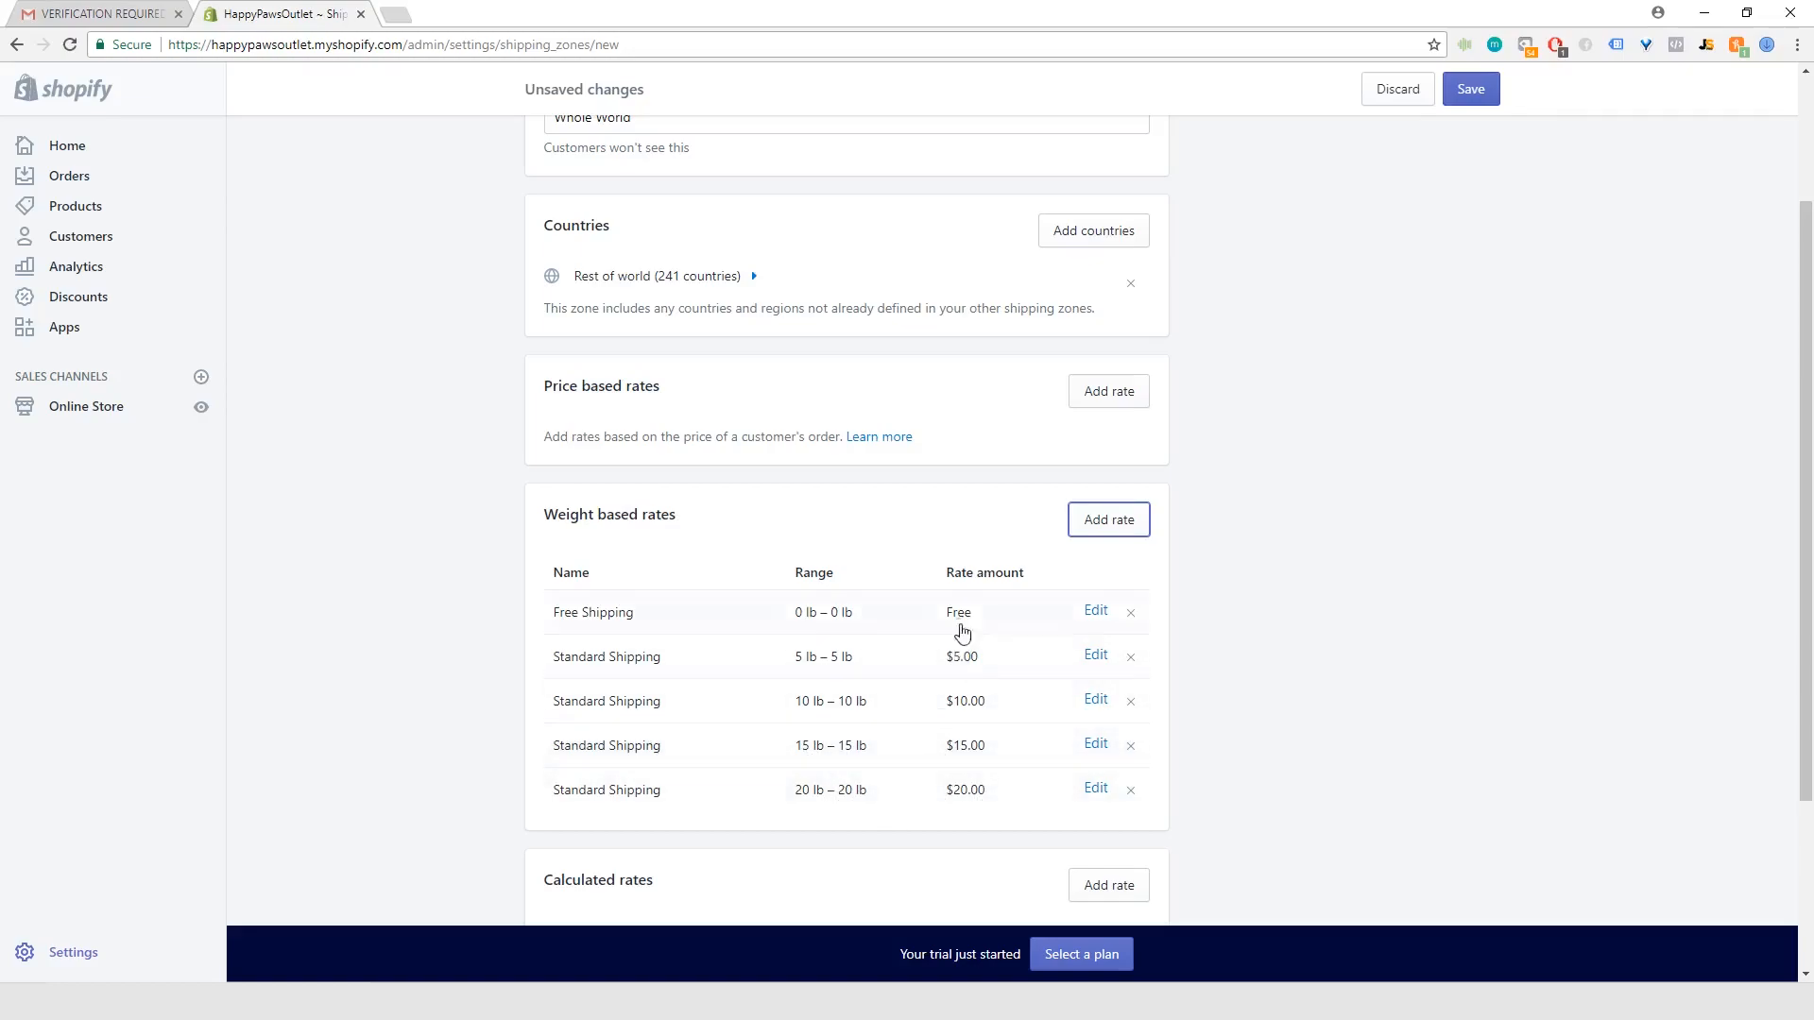
- Start a new weight-based rate, name it "Super Saver Shipping" and copy that name for reuse
{"action": "left_click", "coordinate": [1107, 519]}
{"action": "left_click", "coordinate": [797, 384]}
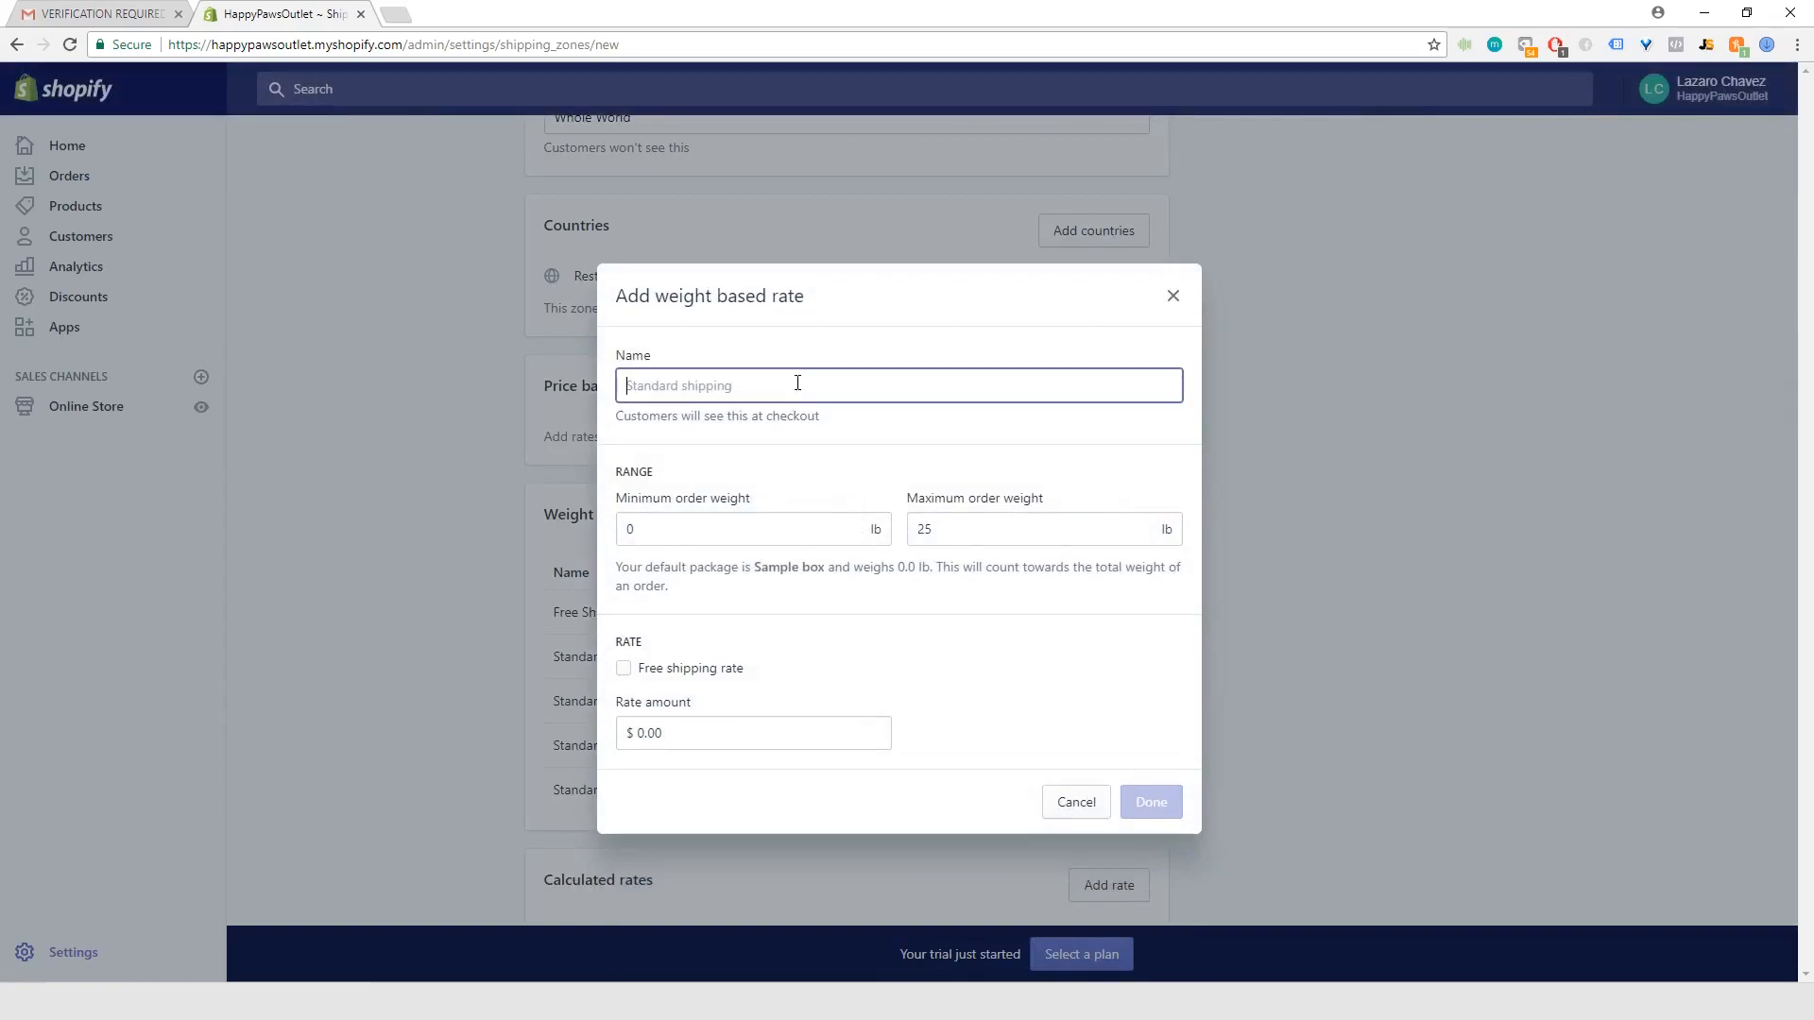
{"action": "type", "text": "Supa"}
{"action": "key", "text": "BackSpace"}
{"action": "type", "text": "er Sav"}
{"action": "type", "text": "er "}
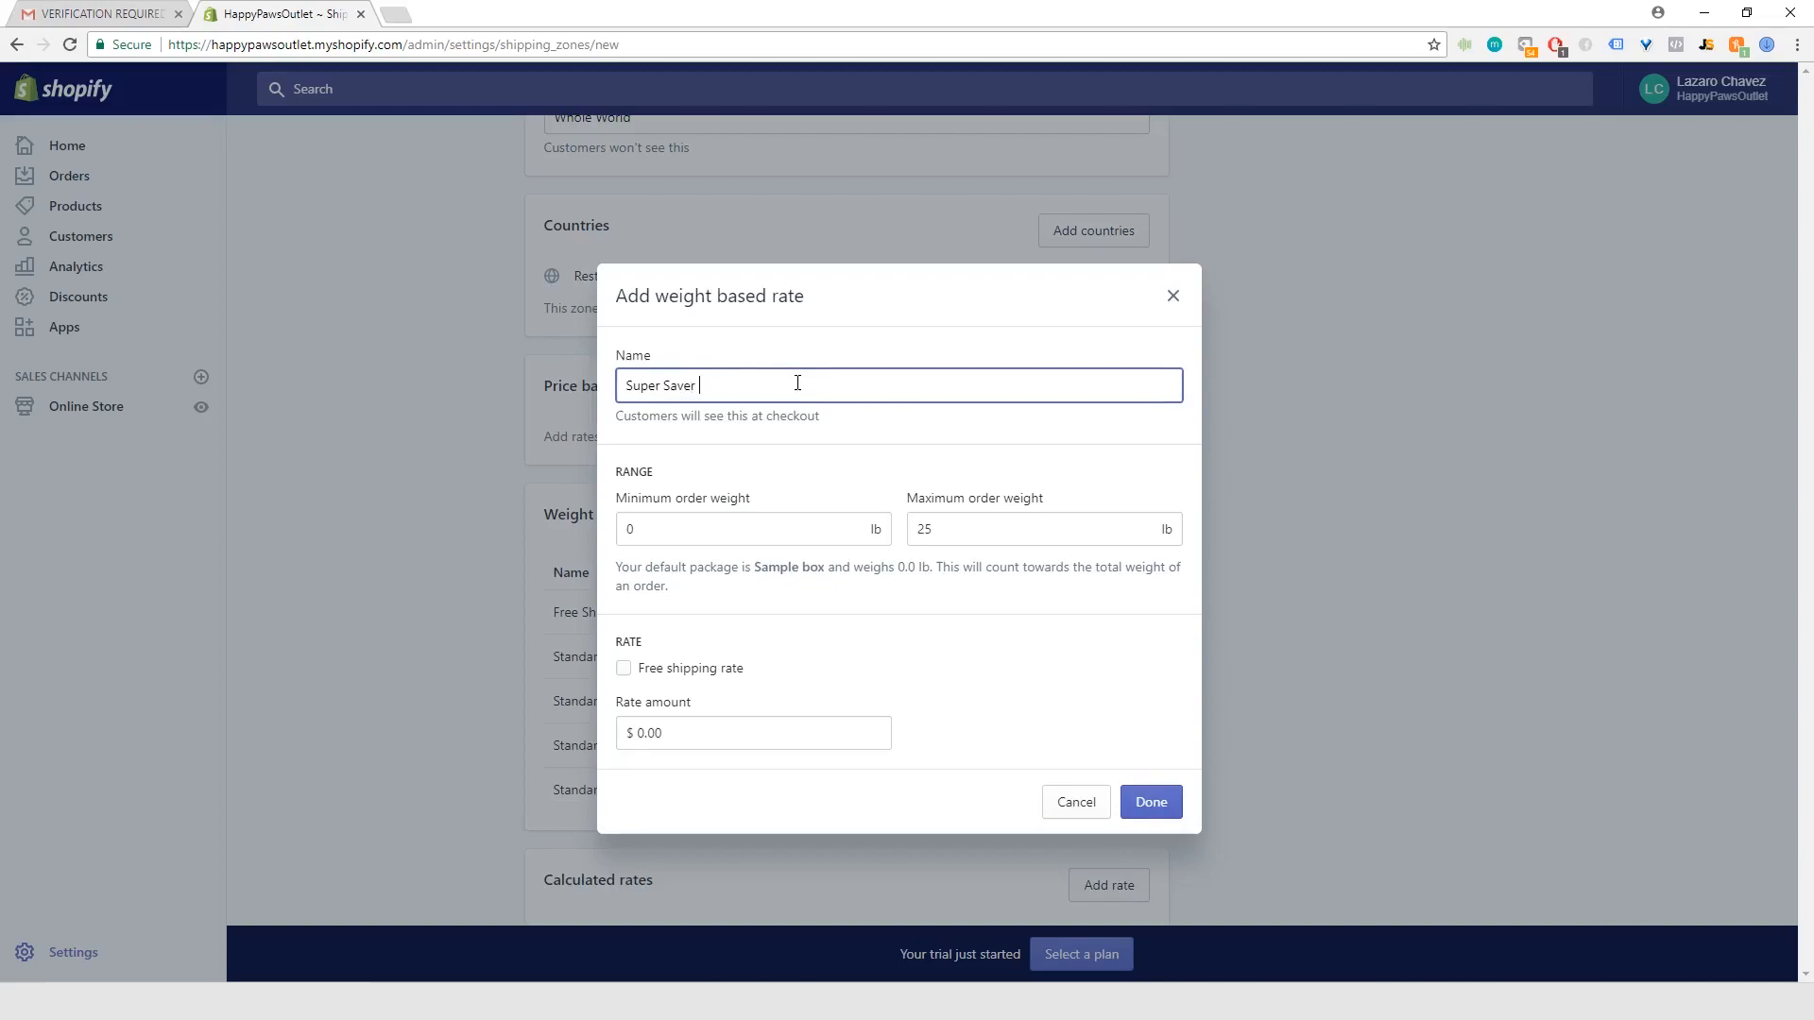
{"action": "type", "text": "Shipping"}
{"action": "left_click_drag", "start_coordinate": [788, 383], "coordinate": [597, 395]}
{"action": "key", "text": "ctrl+c"}
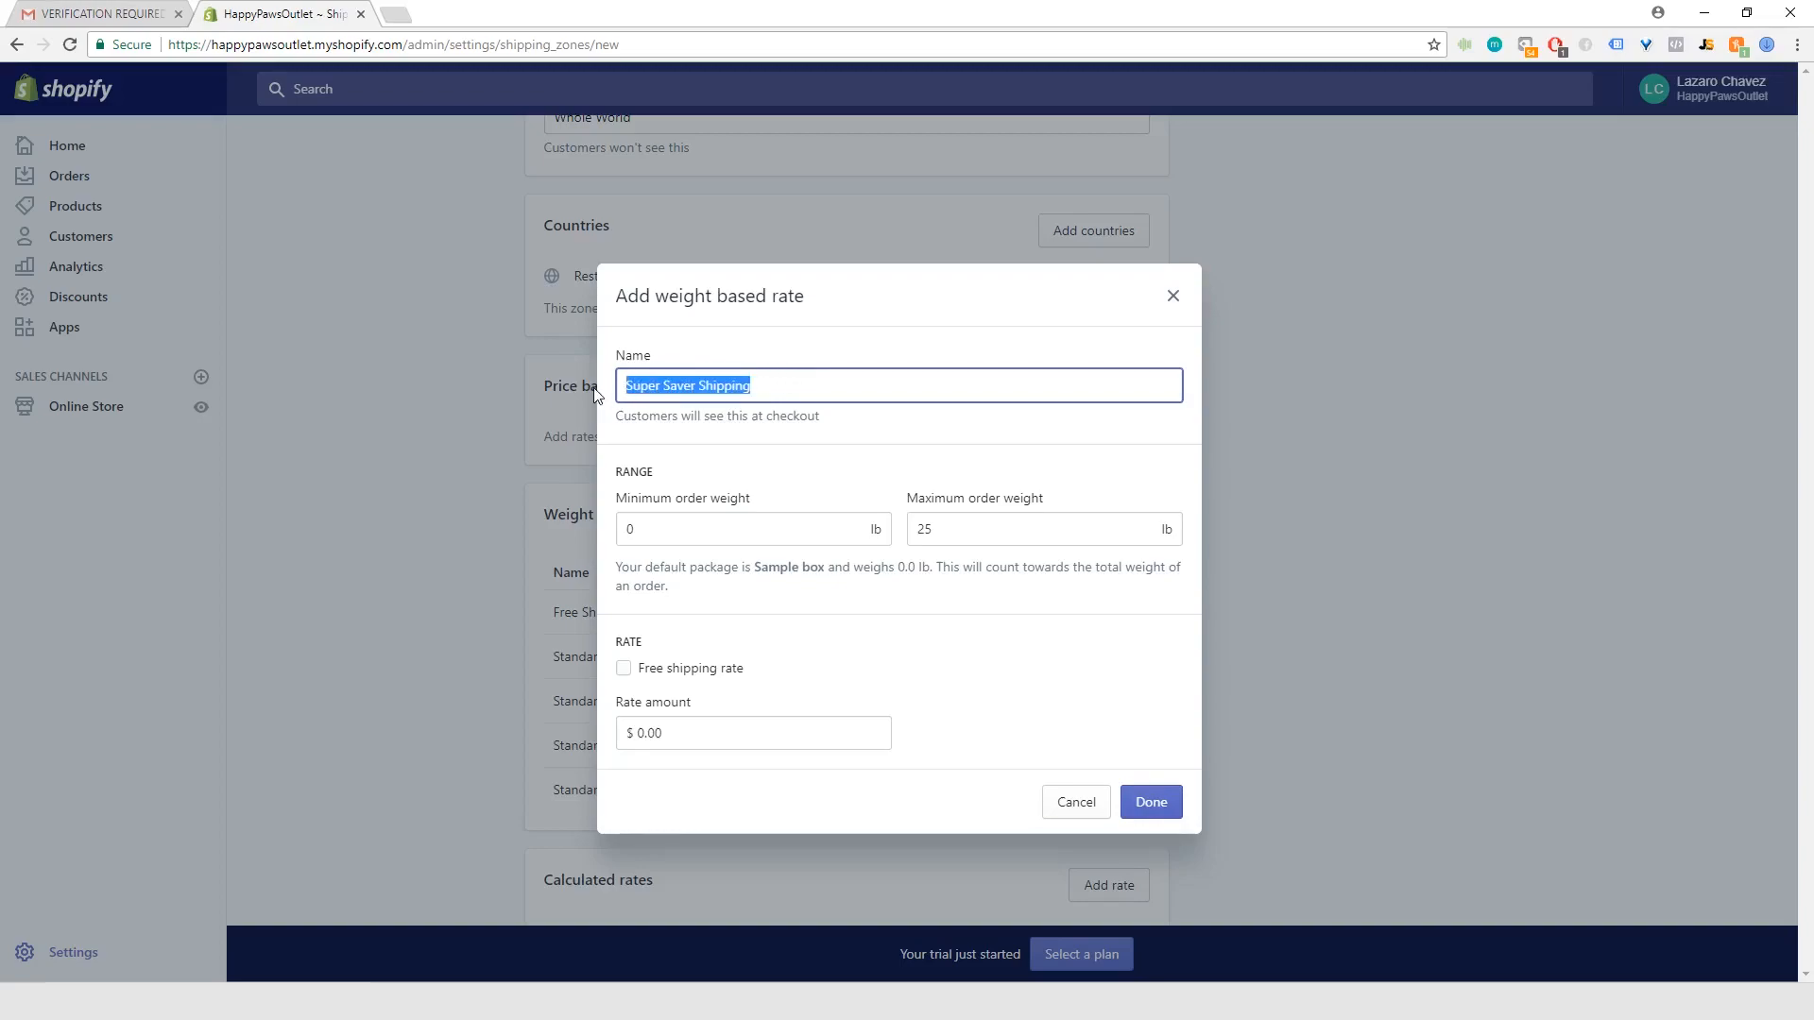
- Set both the minimum and maximum order weight of the Super Saver Shipping rate to 2 lb
{"action": "left_click", "coordinate": [690, 530]}
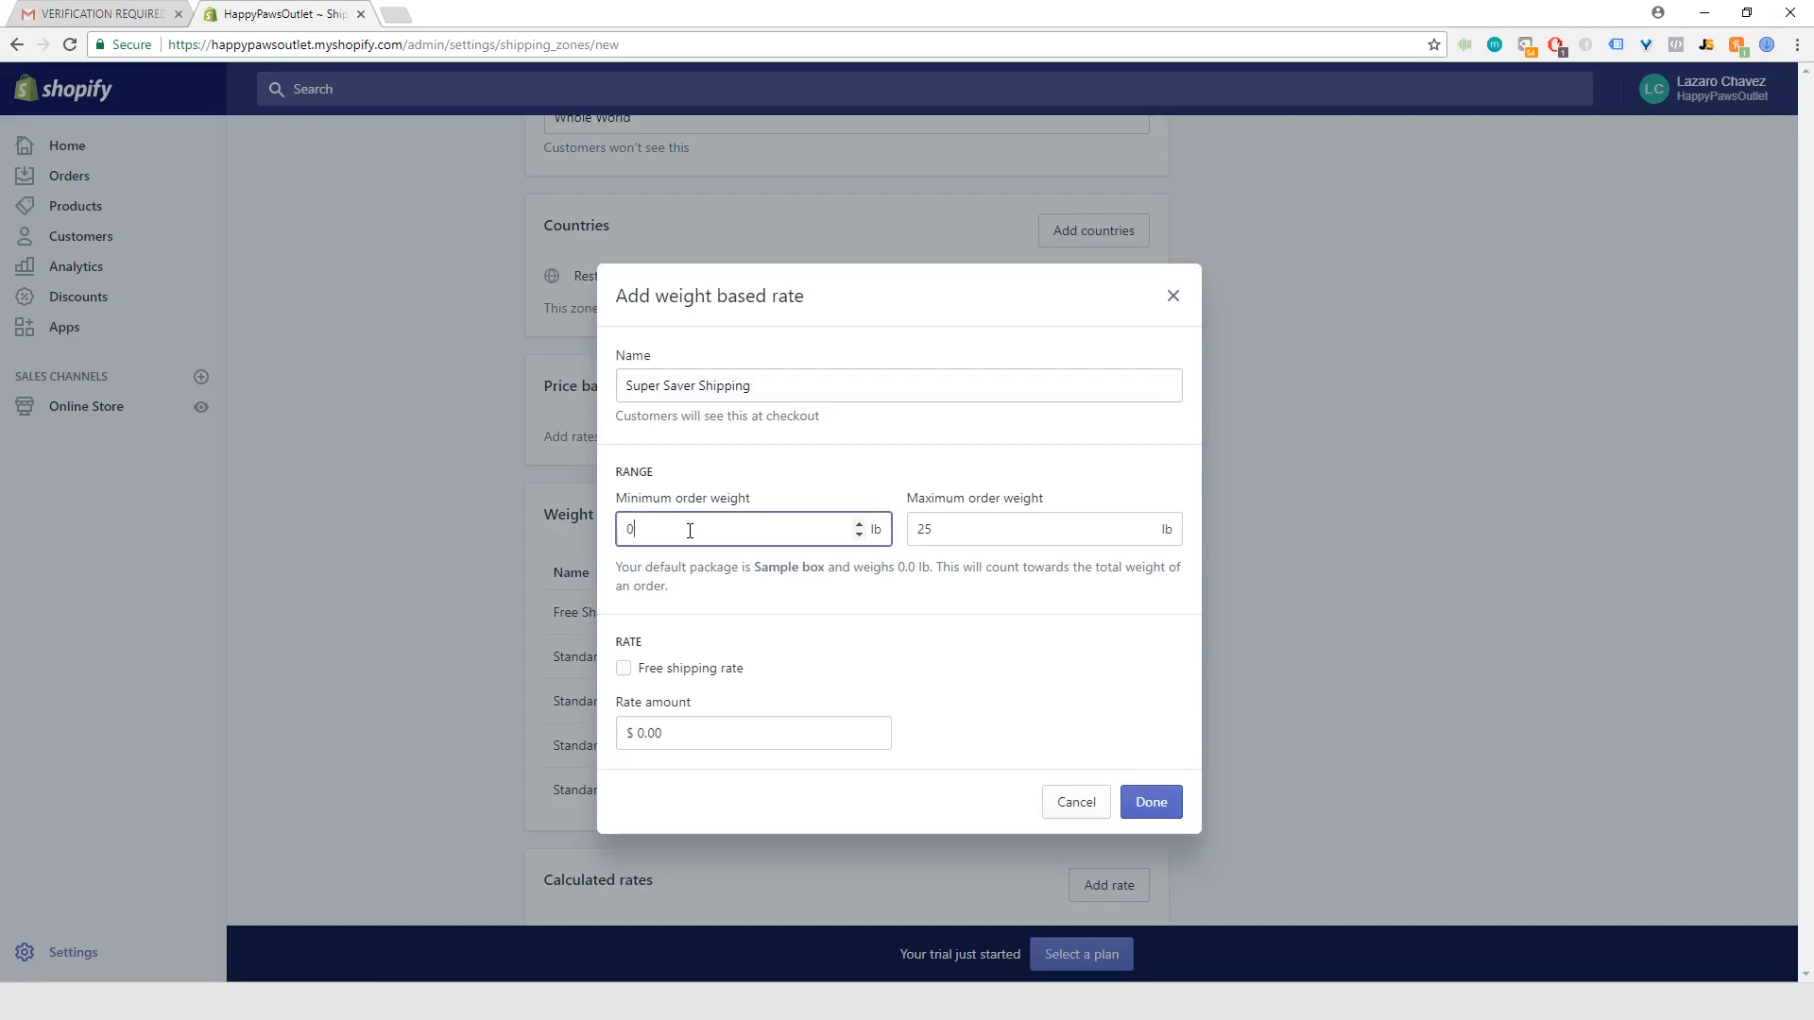
{"action": "type", "text": "2"}
{"action": "key", "text": "Tab"}
{"action": "type", "text": "2"}
- Set the 2 lb Super Saver Shipping rate's amount to $2.00 and add the rate to the zone
{"action": "left_click", "coordinate": [645, 733]}
{"action": "type", "text": "2"}
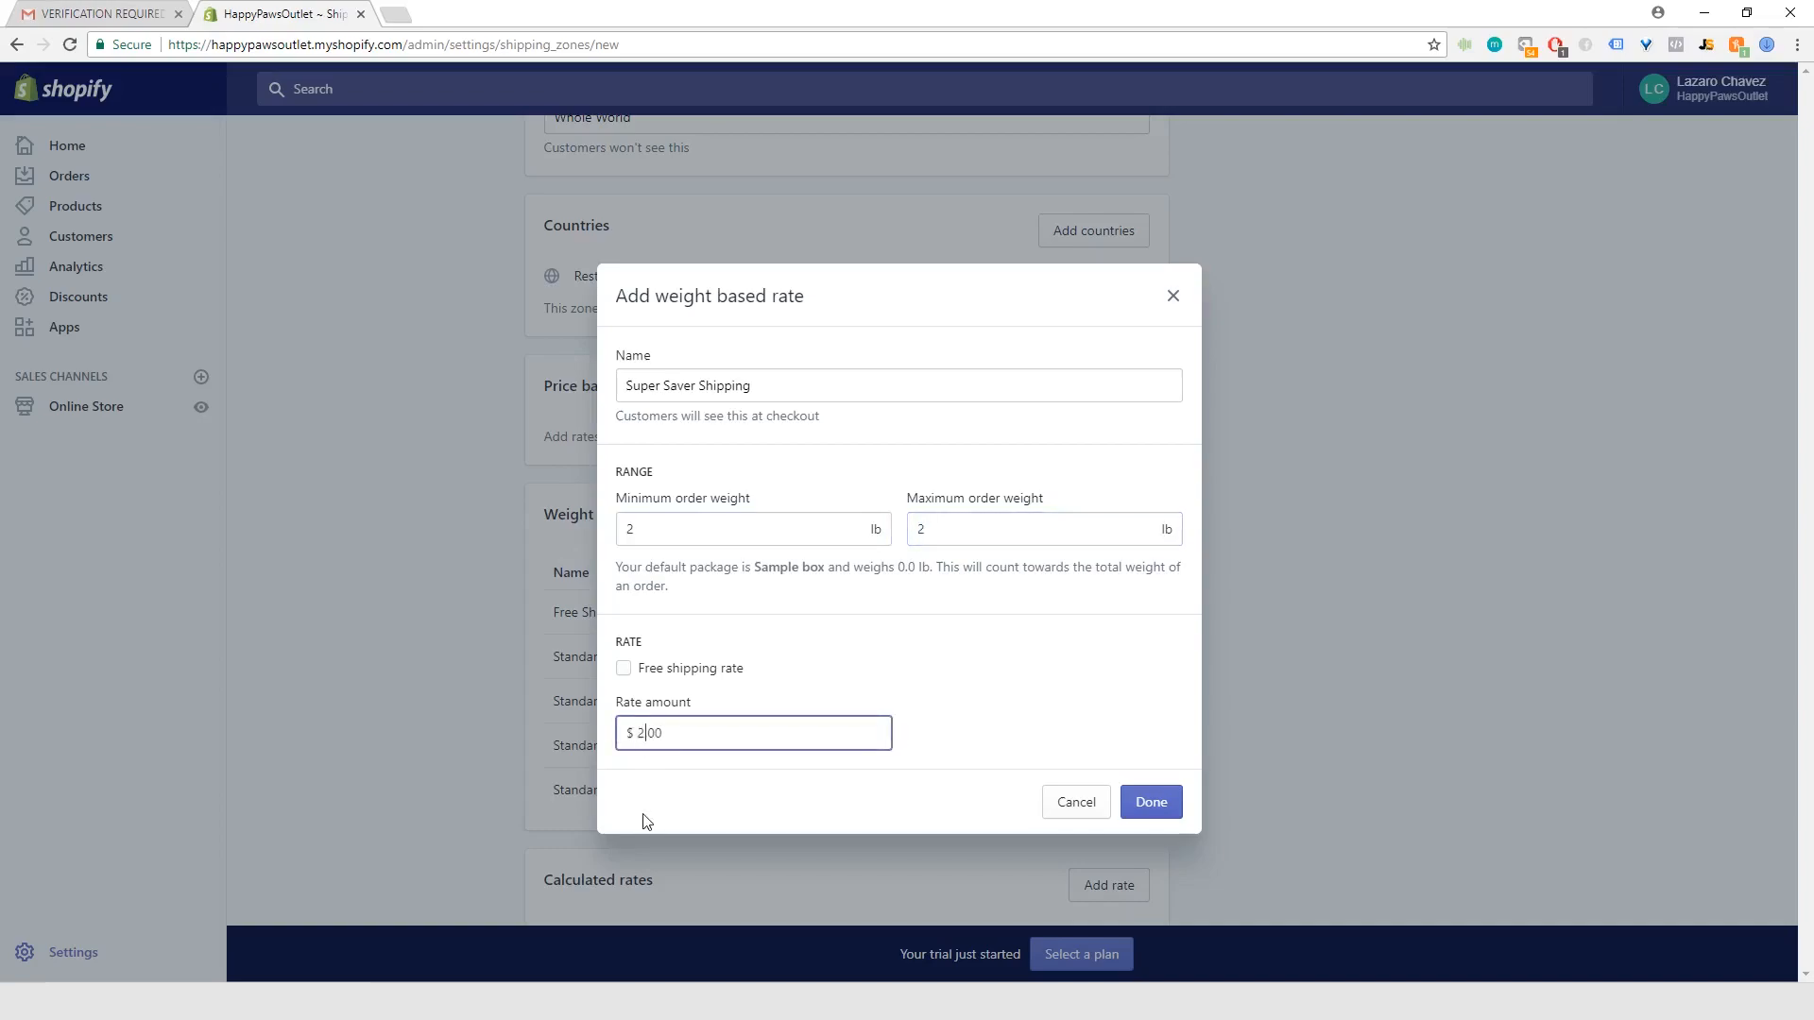
{"action": "left_click", "coordinate": [938, 731]}
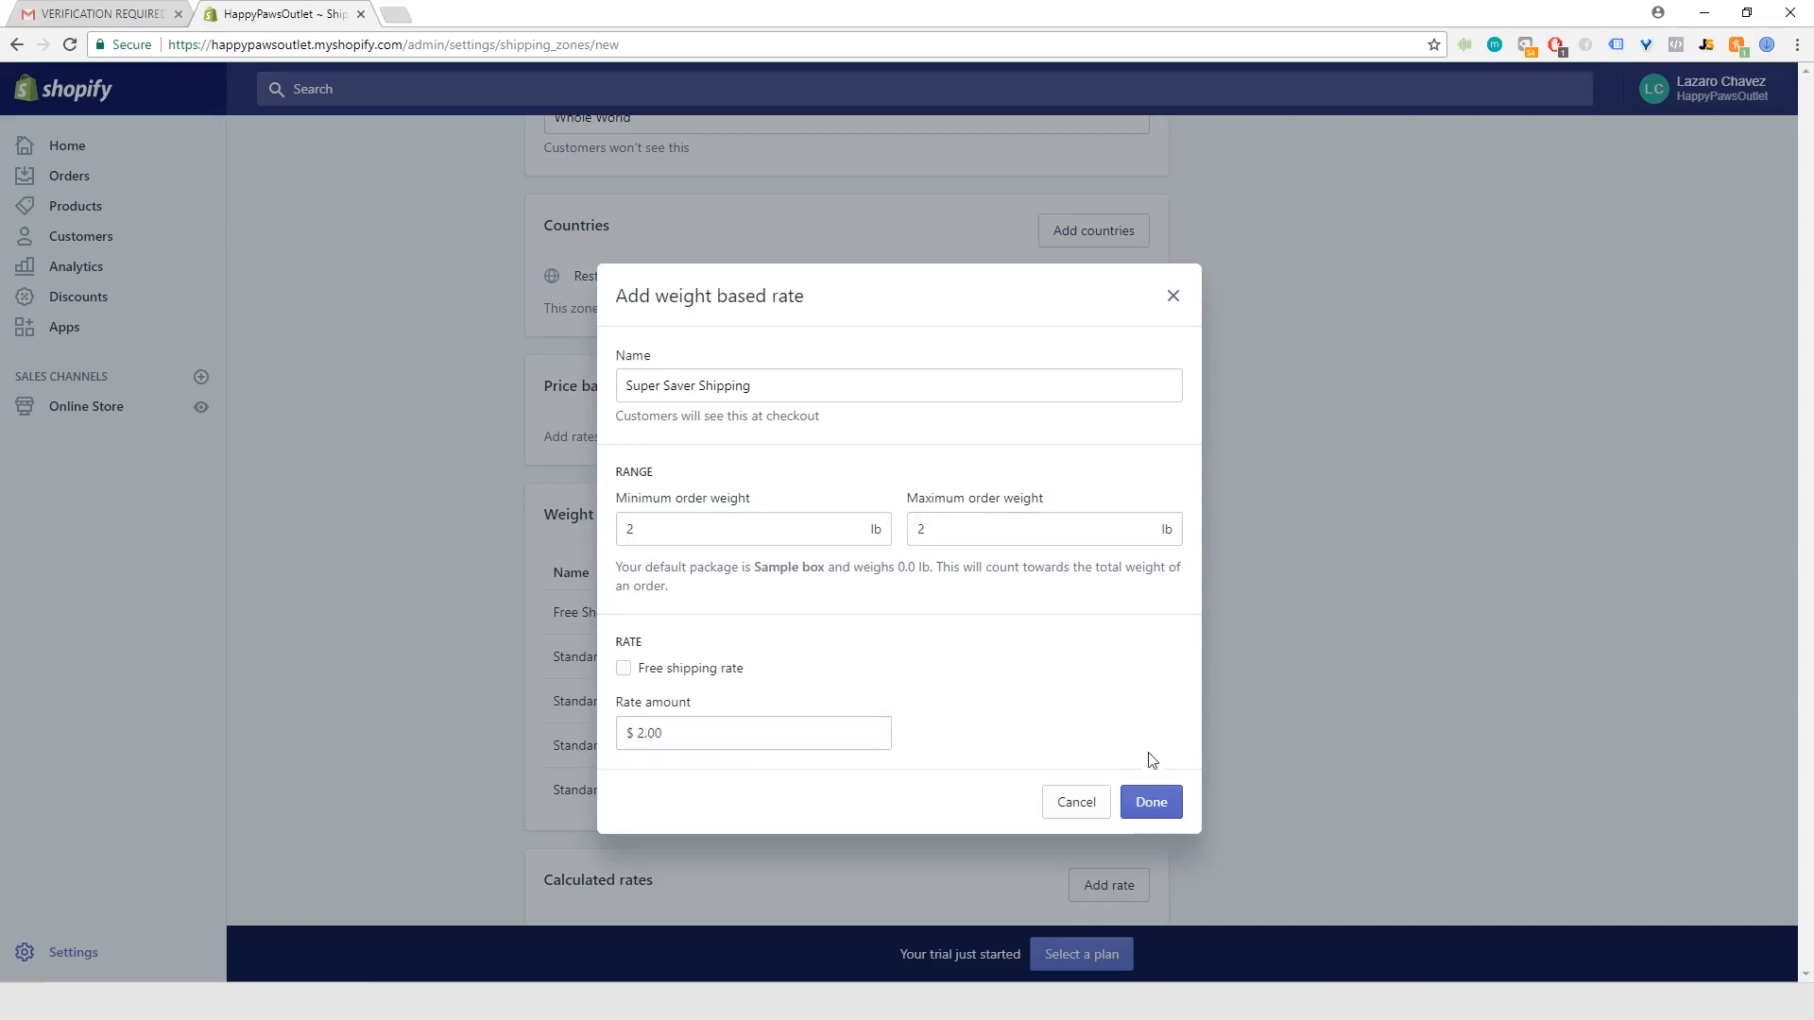
{"action": "left_click", "coordinate": [1152, 802]}
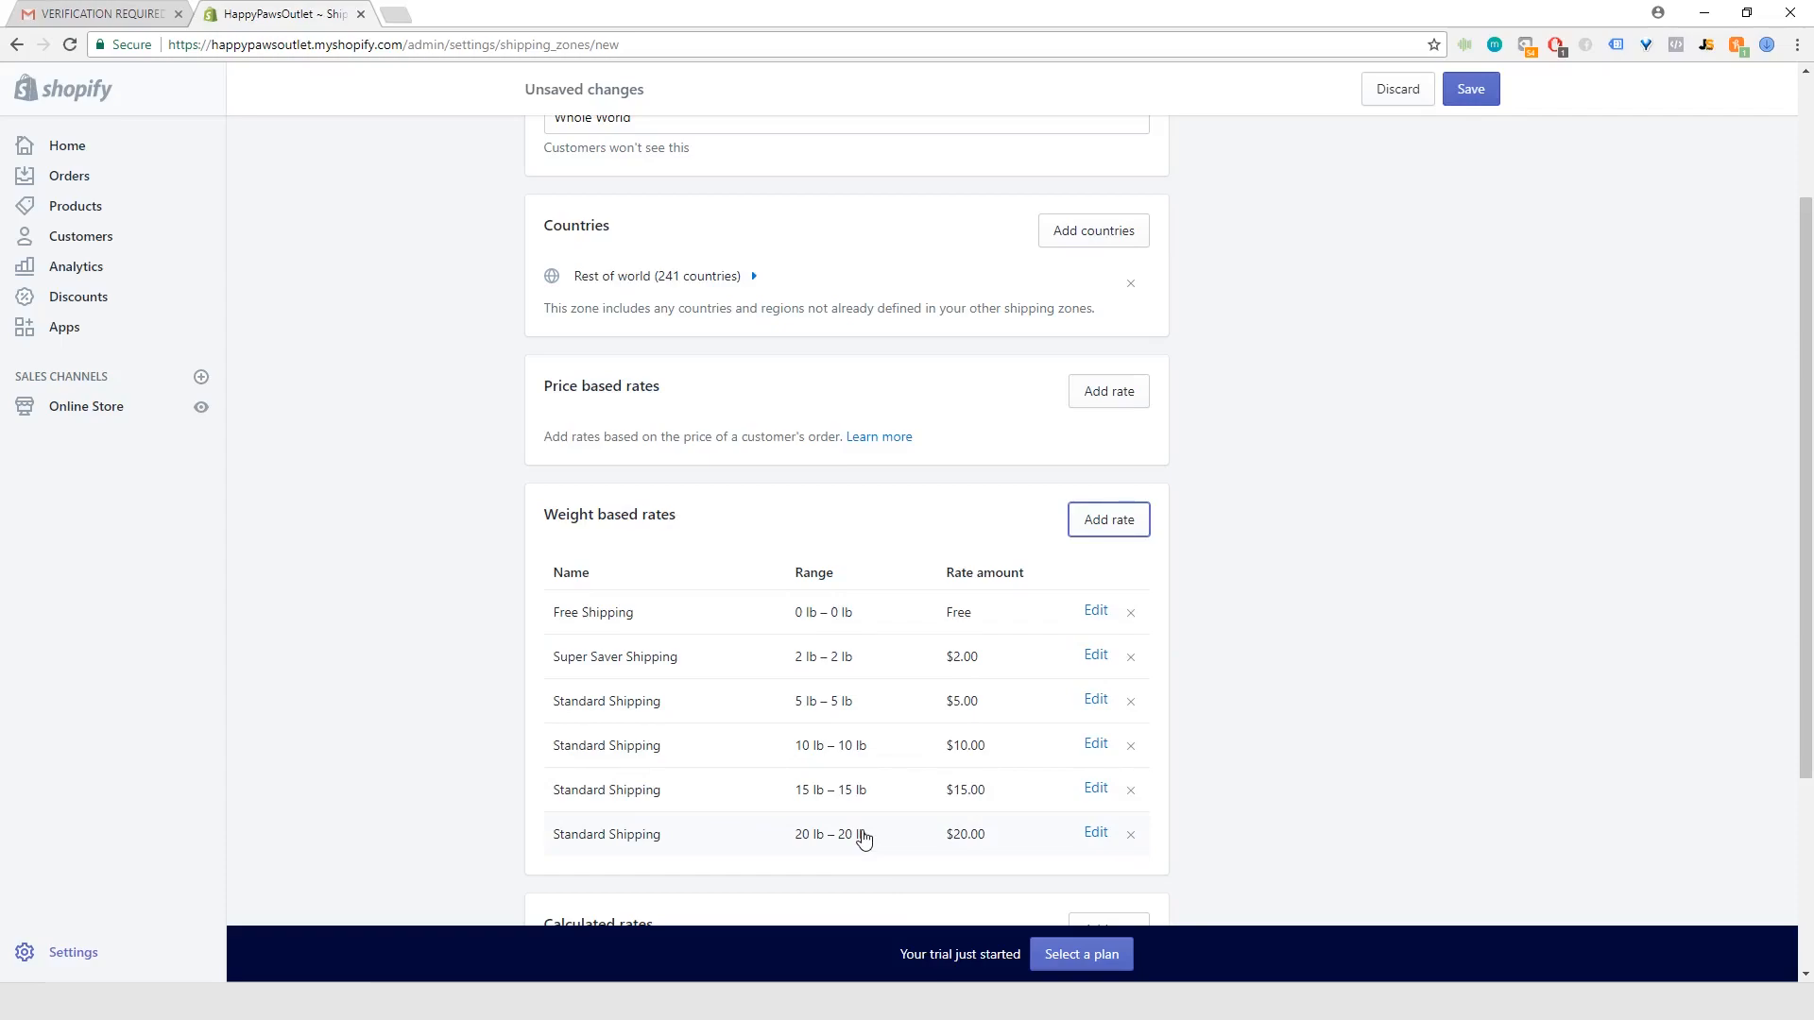
- Start a second Super Saver weight-based rate, pasting the copied name "Super Saver Shipping"
{"action": "left_click", "coordinate": [1096, 524]}
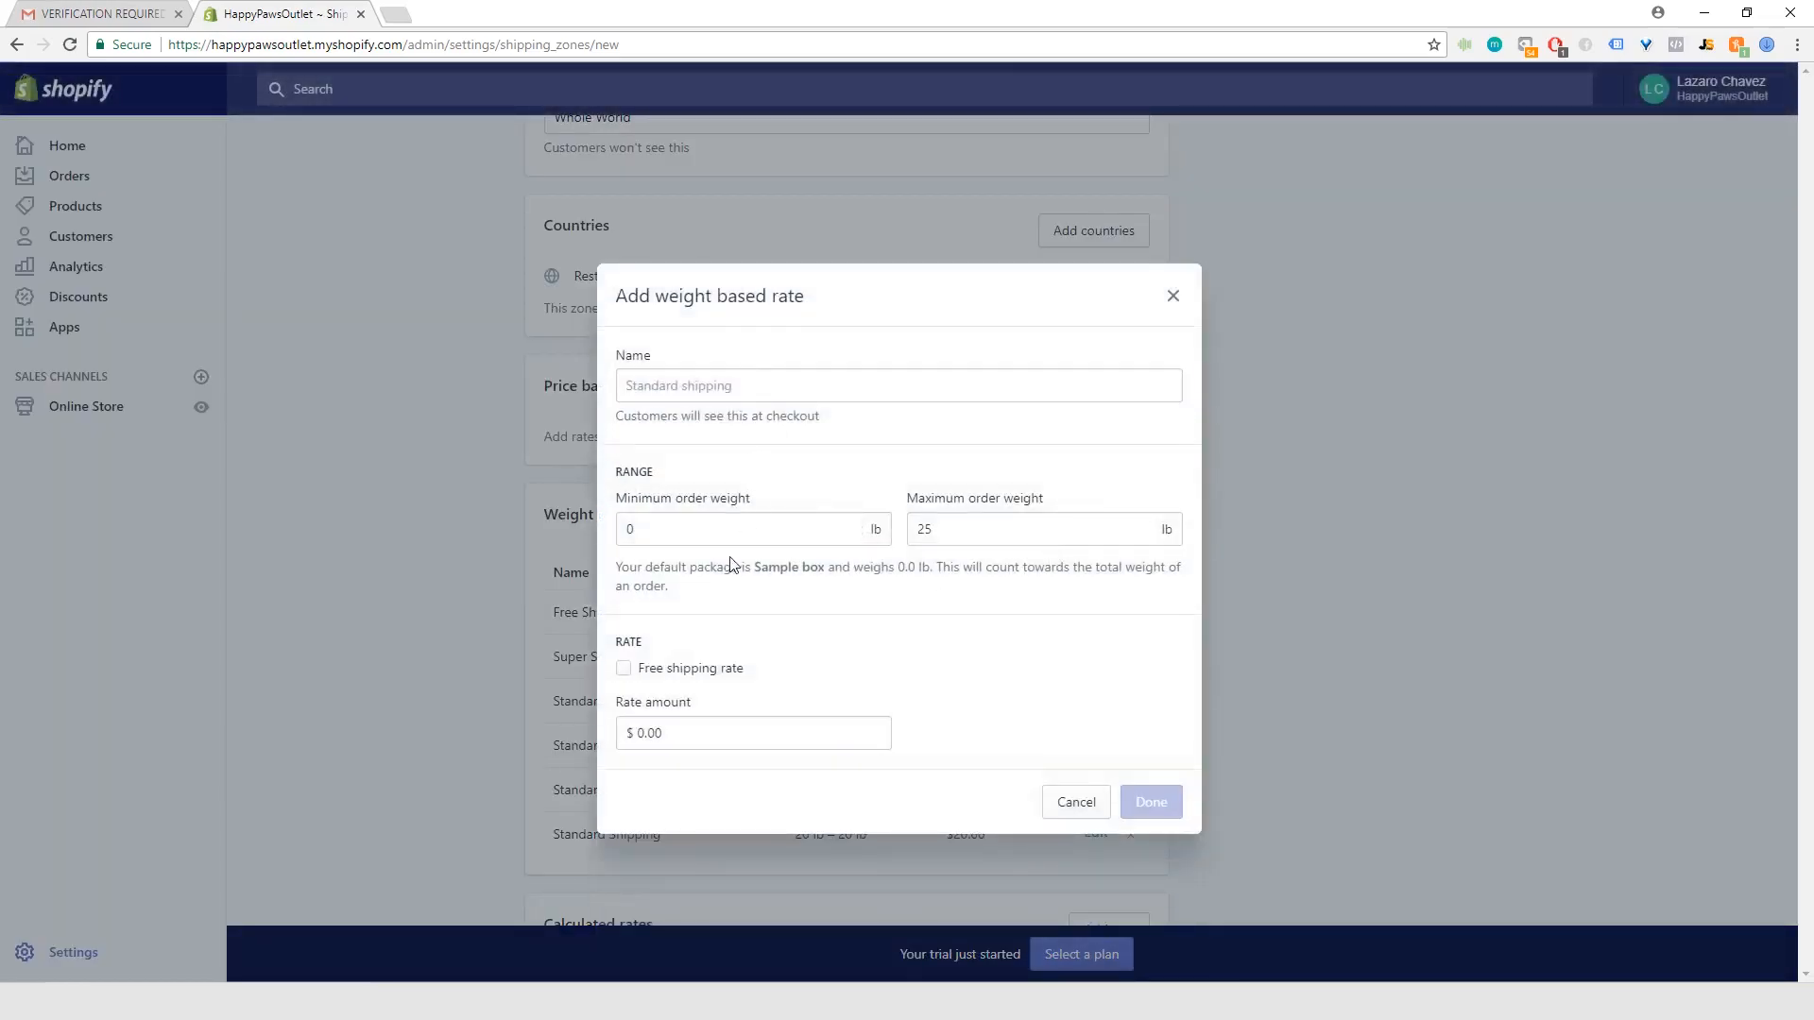
{"action": "left_click", "coordinate": [762, 388]}
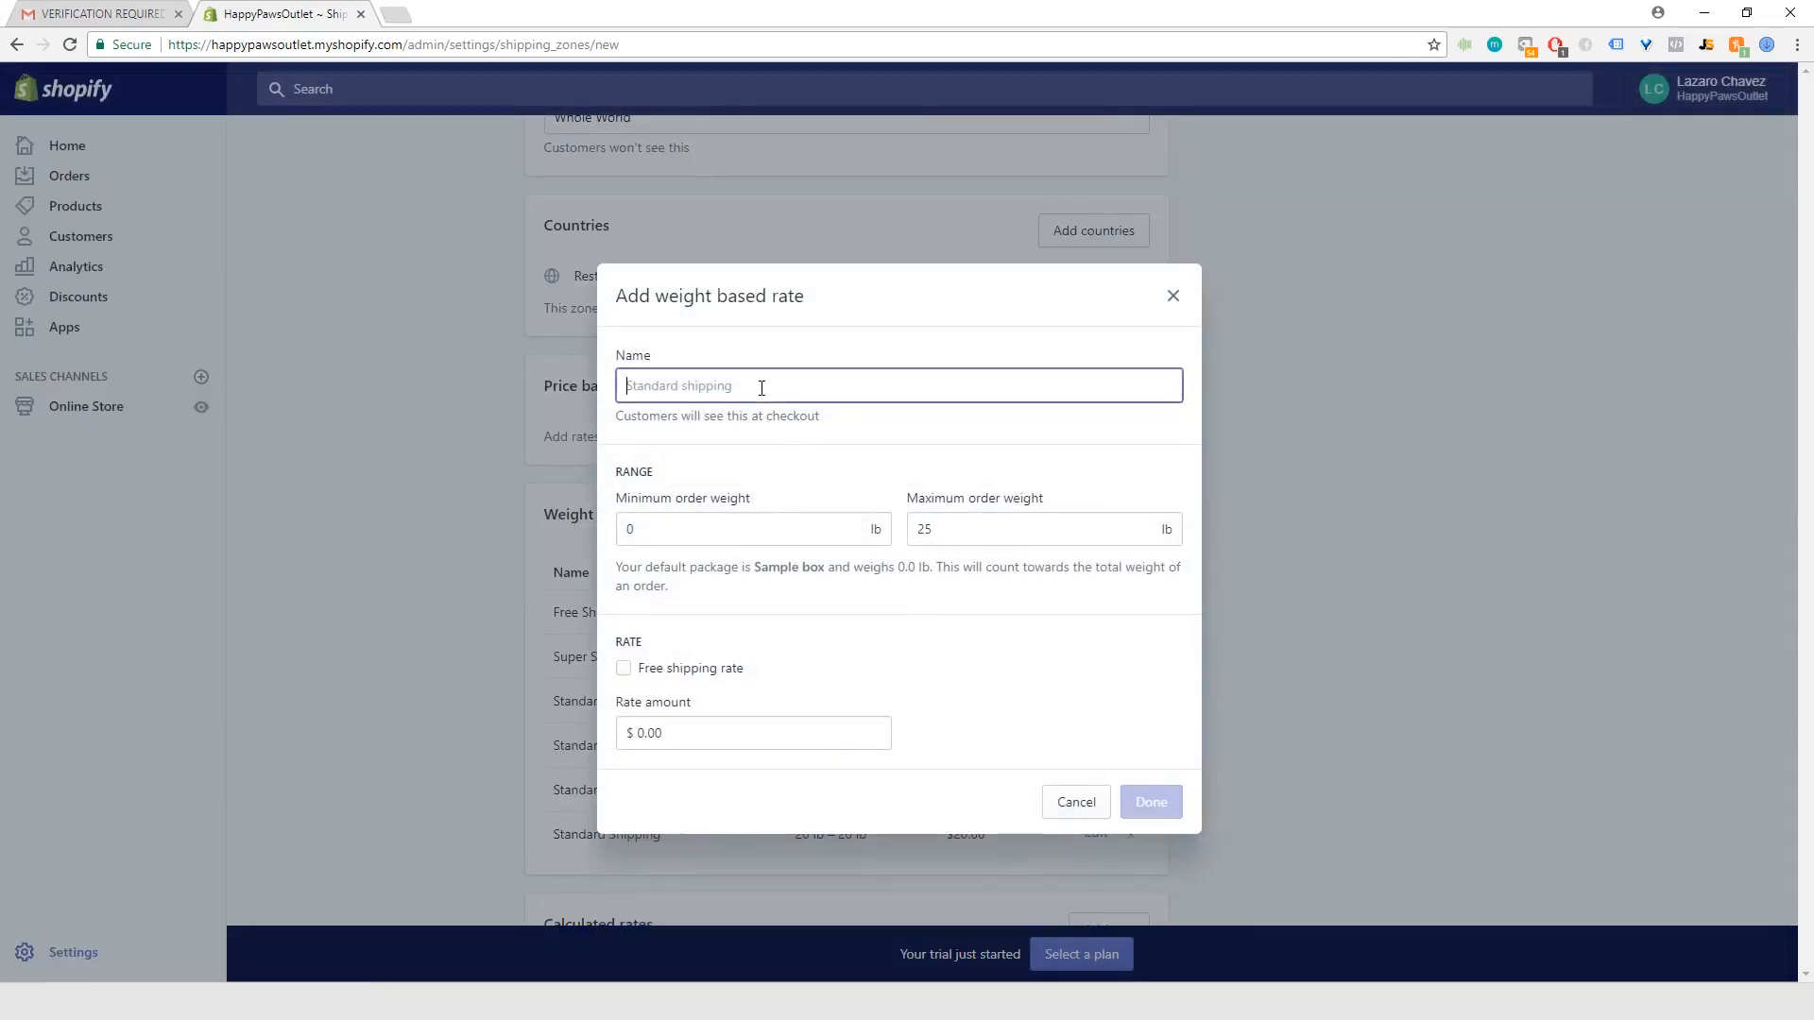
{"action": "key", "text": "ctrl+v"}
- Set both the minimum and maximum order weight of the second Super Saver Shipping rate to 4 lb
{"action": "left_click", "coordinate": [649, 531]}
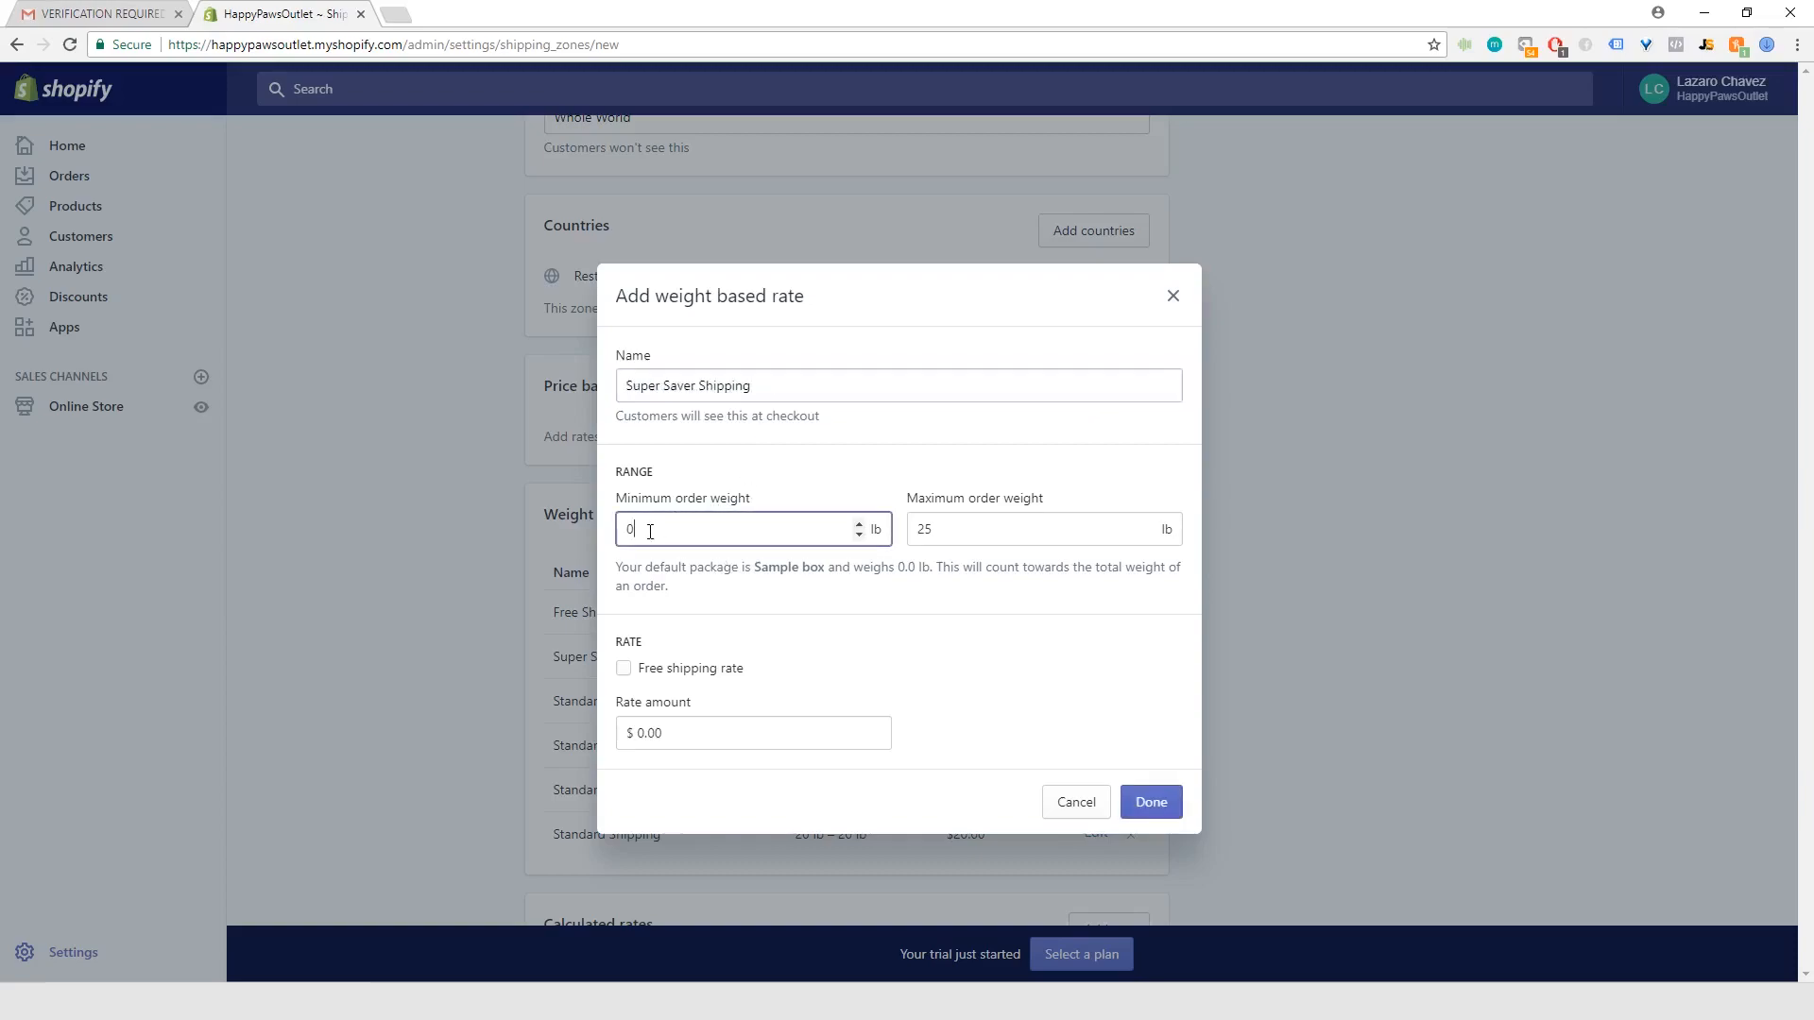
{"action": "key", "text": "BackSpace"}
{"action": "type", "text": "4"}
{"action": "key", "text": "Tab"}
{"action": "type", "text": "4"}
{"action": "key", "text": "Tab"}
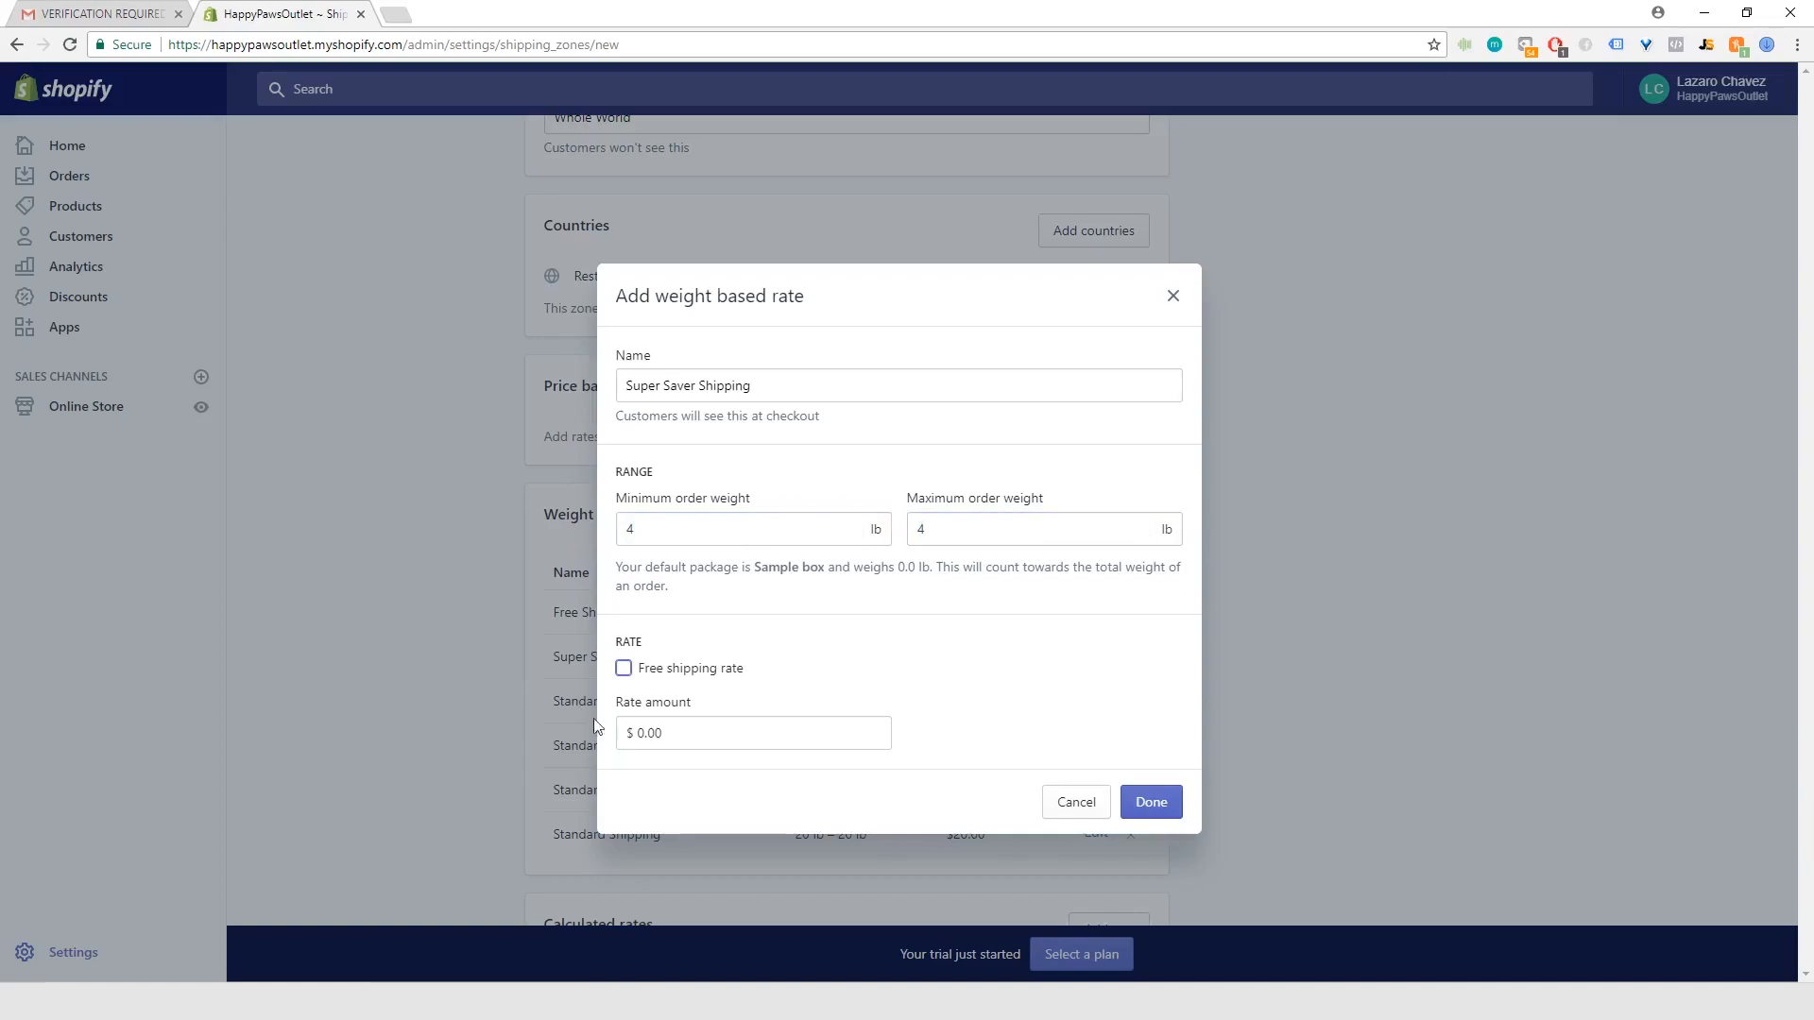
- Set the 4 lb Super Saver Shipping rate's amount to $4.00 and add the rate to the zone
{"action": "left_click", "coordinate": [645, 733]}
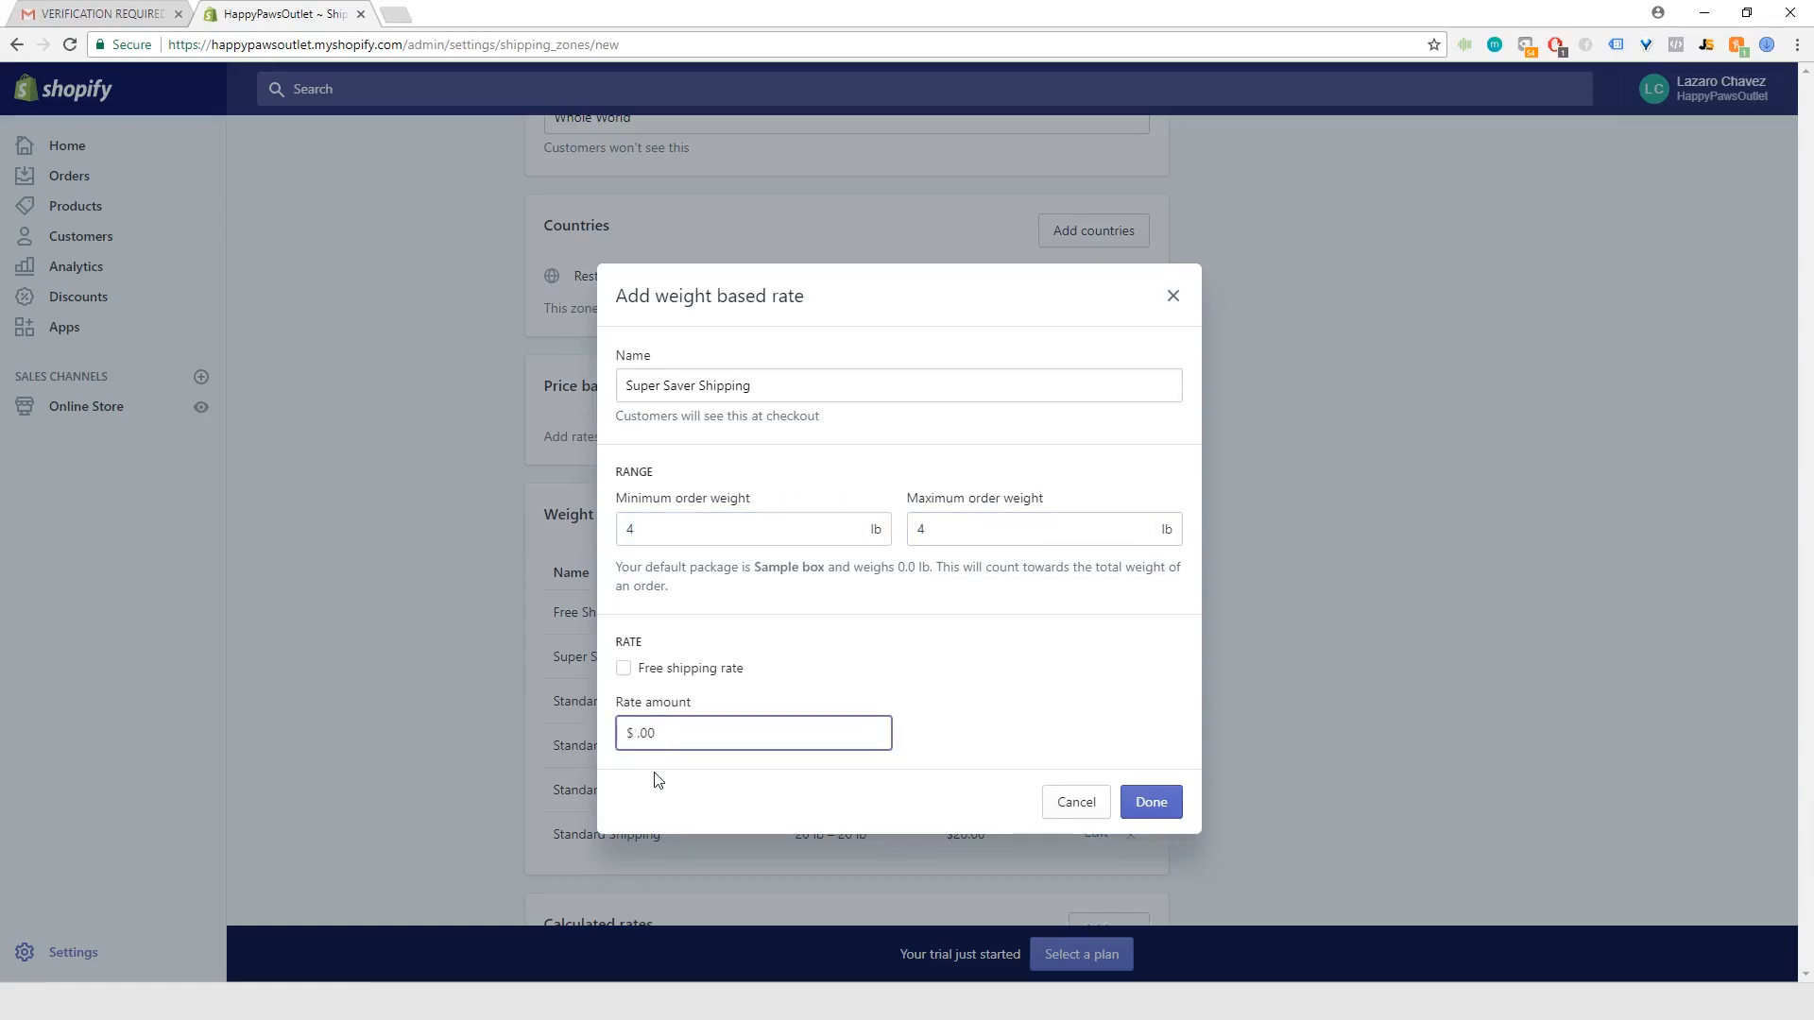
{"action": "key", "text": "shift+Tab"}
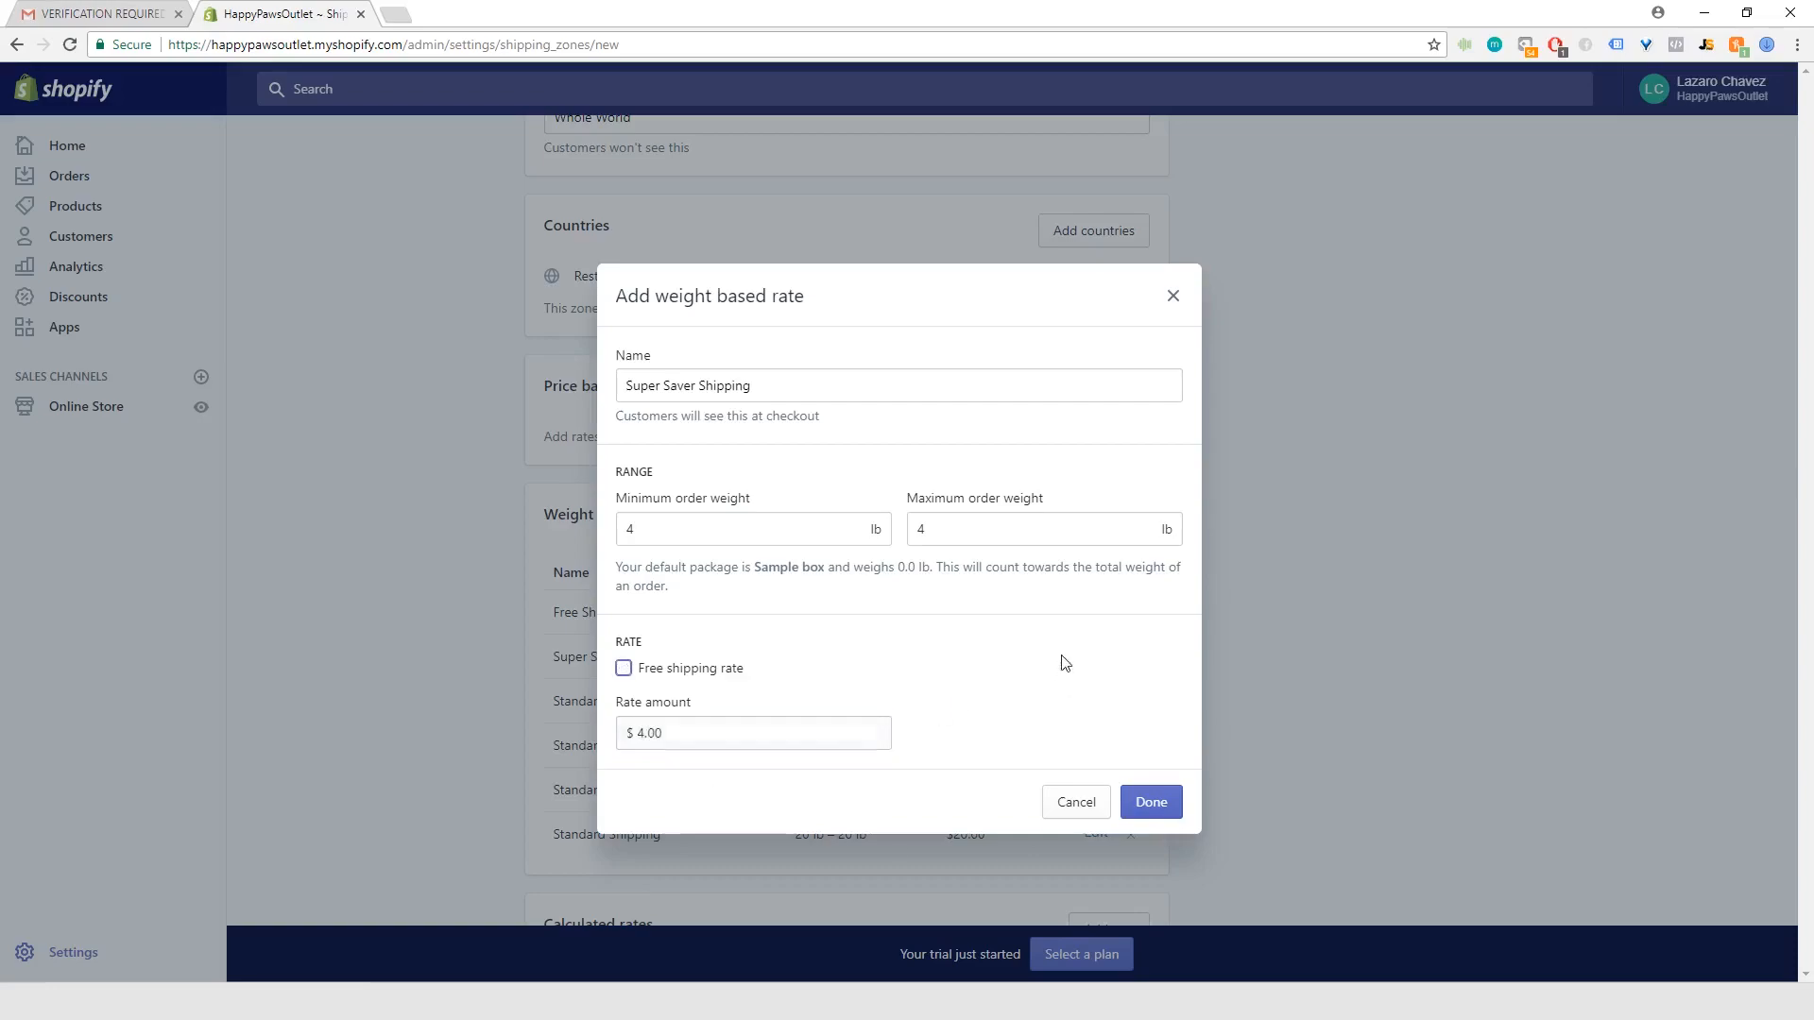
{"action": "left_click", "coordinate": [1154, 803]}
{"action": "scroll", "coordinate": [717, 642], "scroll_direction": "down", "scroll_amount": 1}
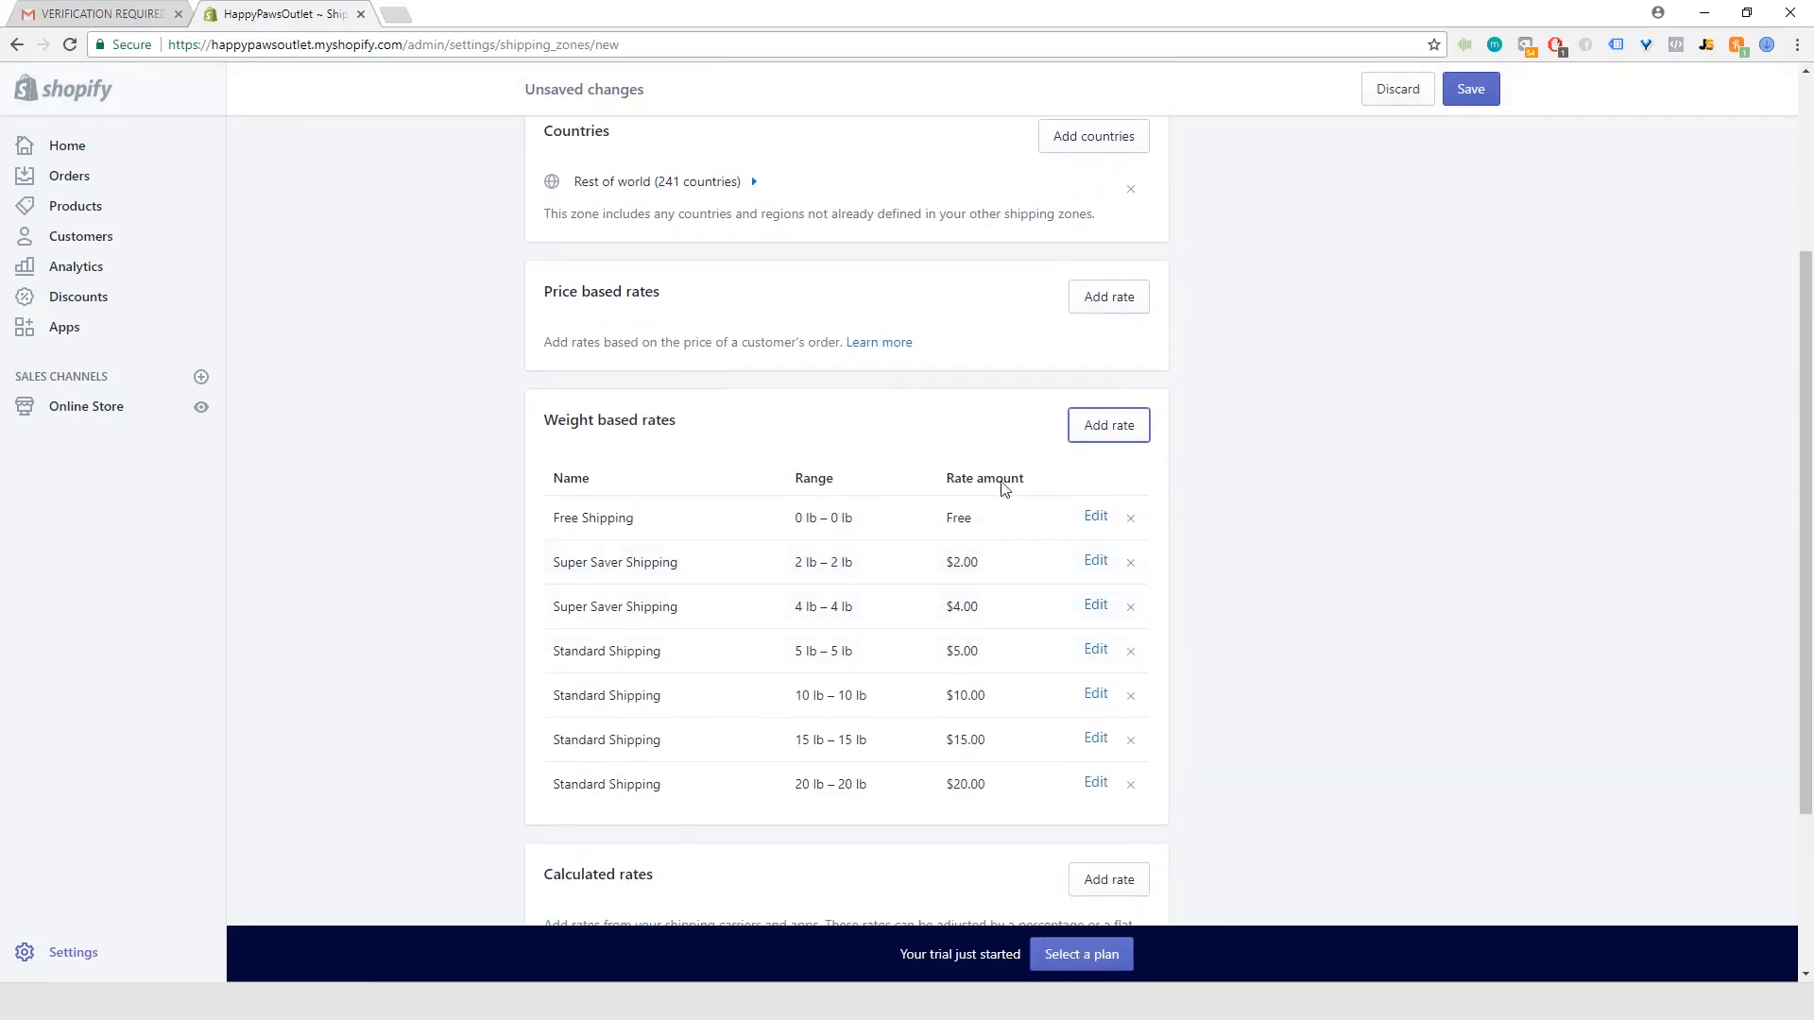
{"action": "scroll", "coordinate": [923, 652], "scroll_direction": "down", "scroll_amount": 2}
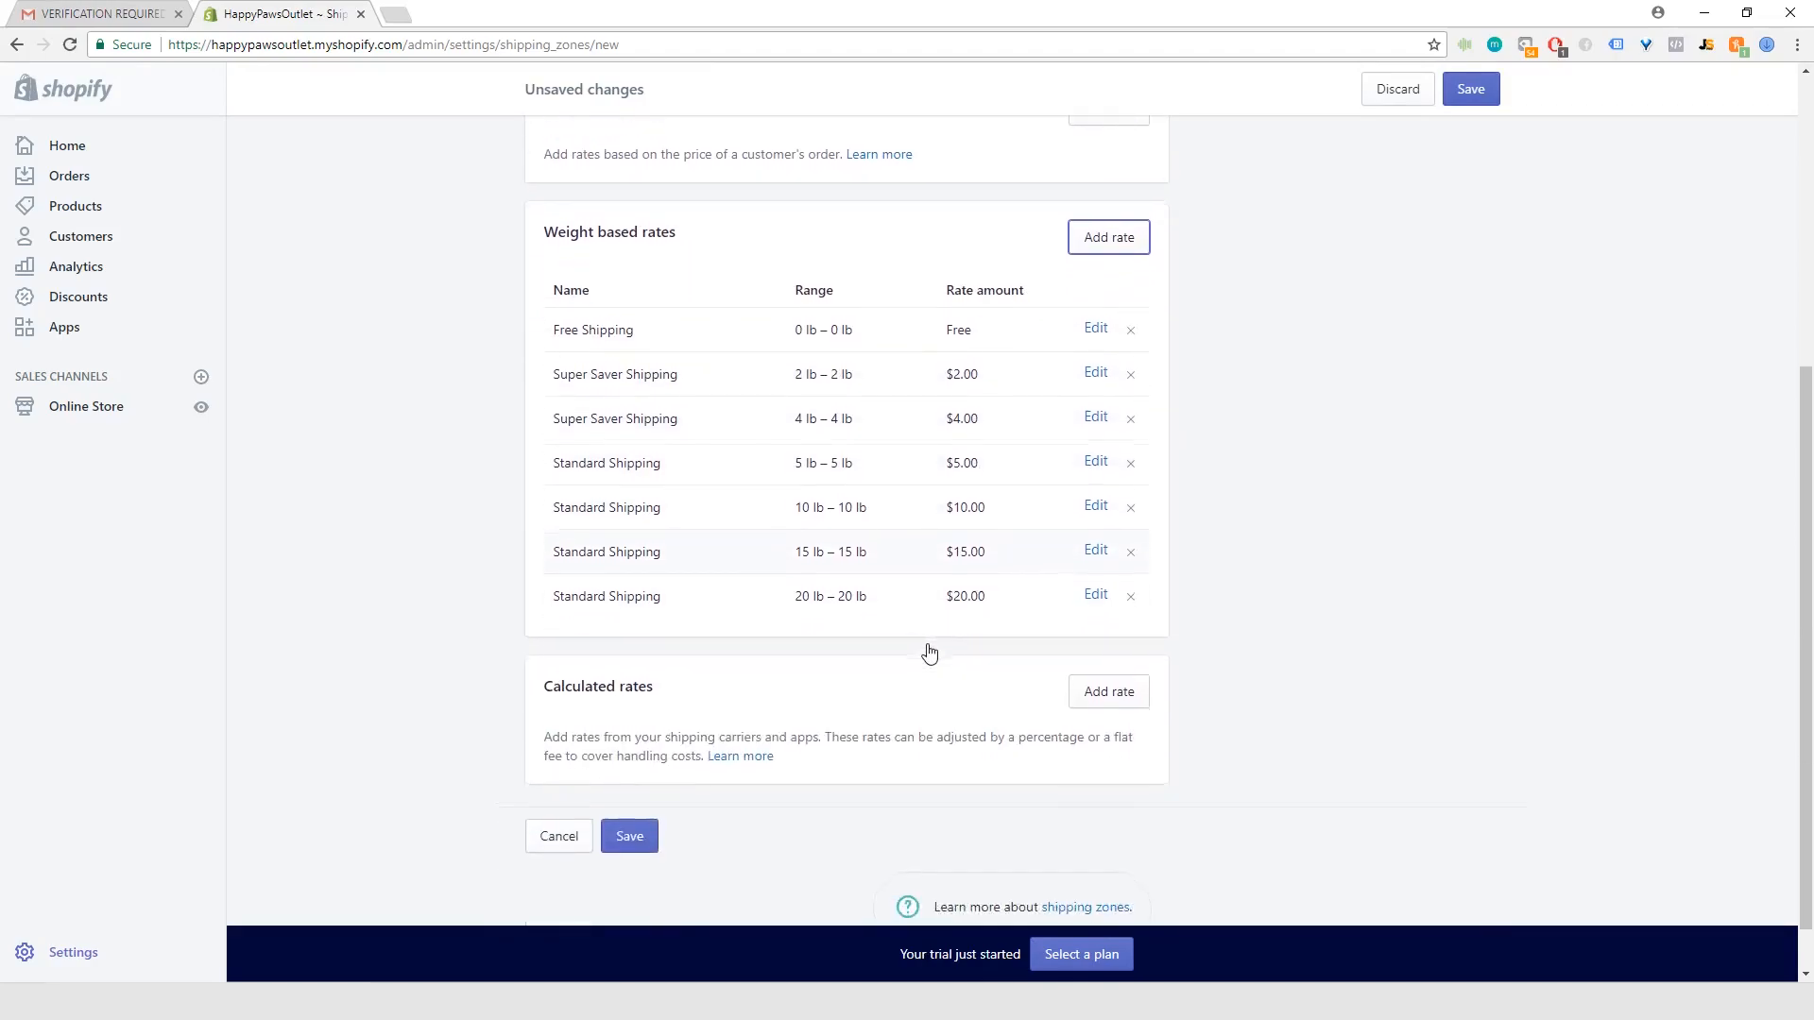
{"action": "scroll", "coordinate": [926, 650], "scroll_direction": "up", "scroll_amount": 4}
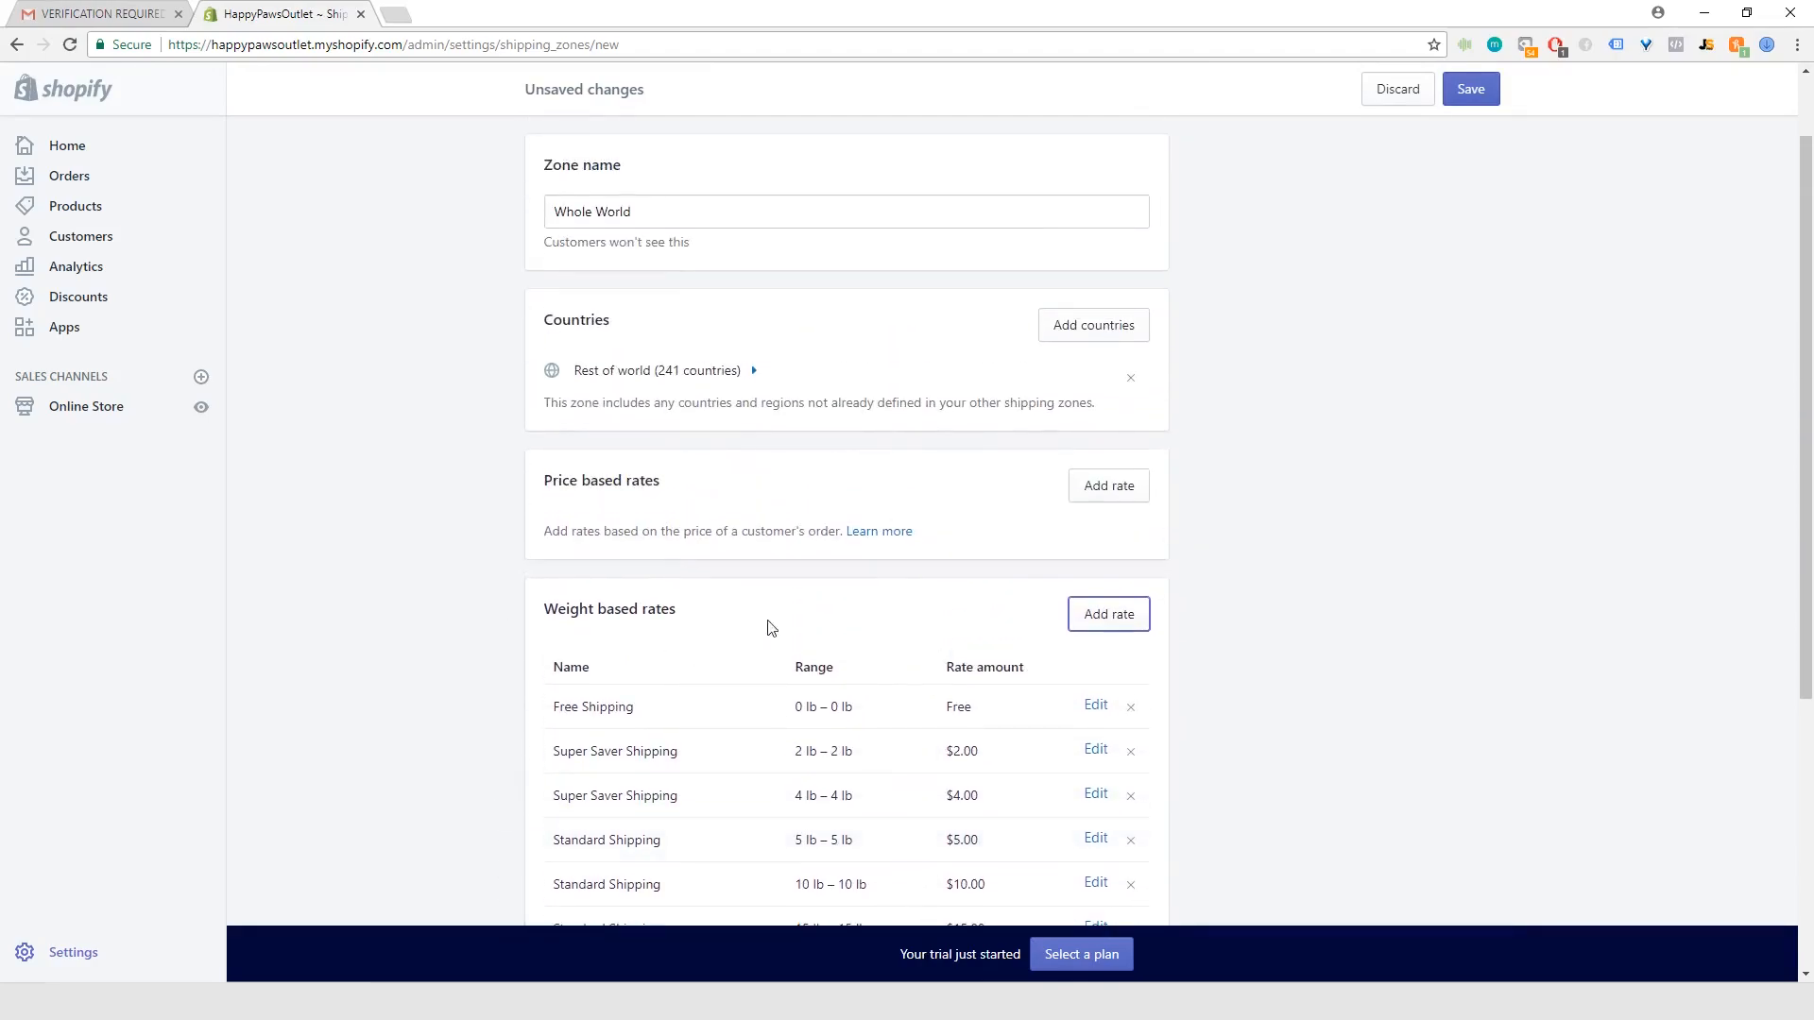
- Check the weight-based rates of the new "Whole World" zone and save the shipping zone
{"action": "scroll", "coordinate": [718, 661], "scroll_direction": "down", "scroll_amount": 2}
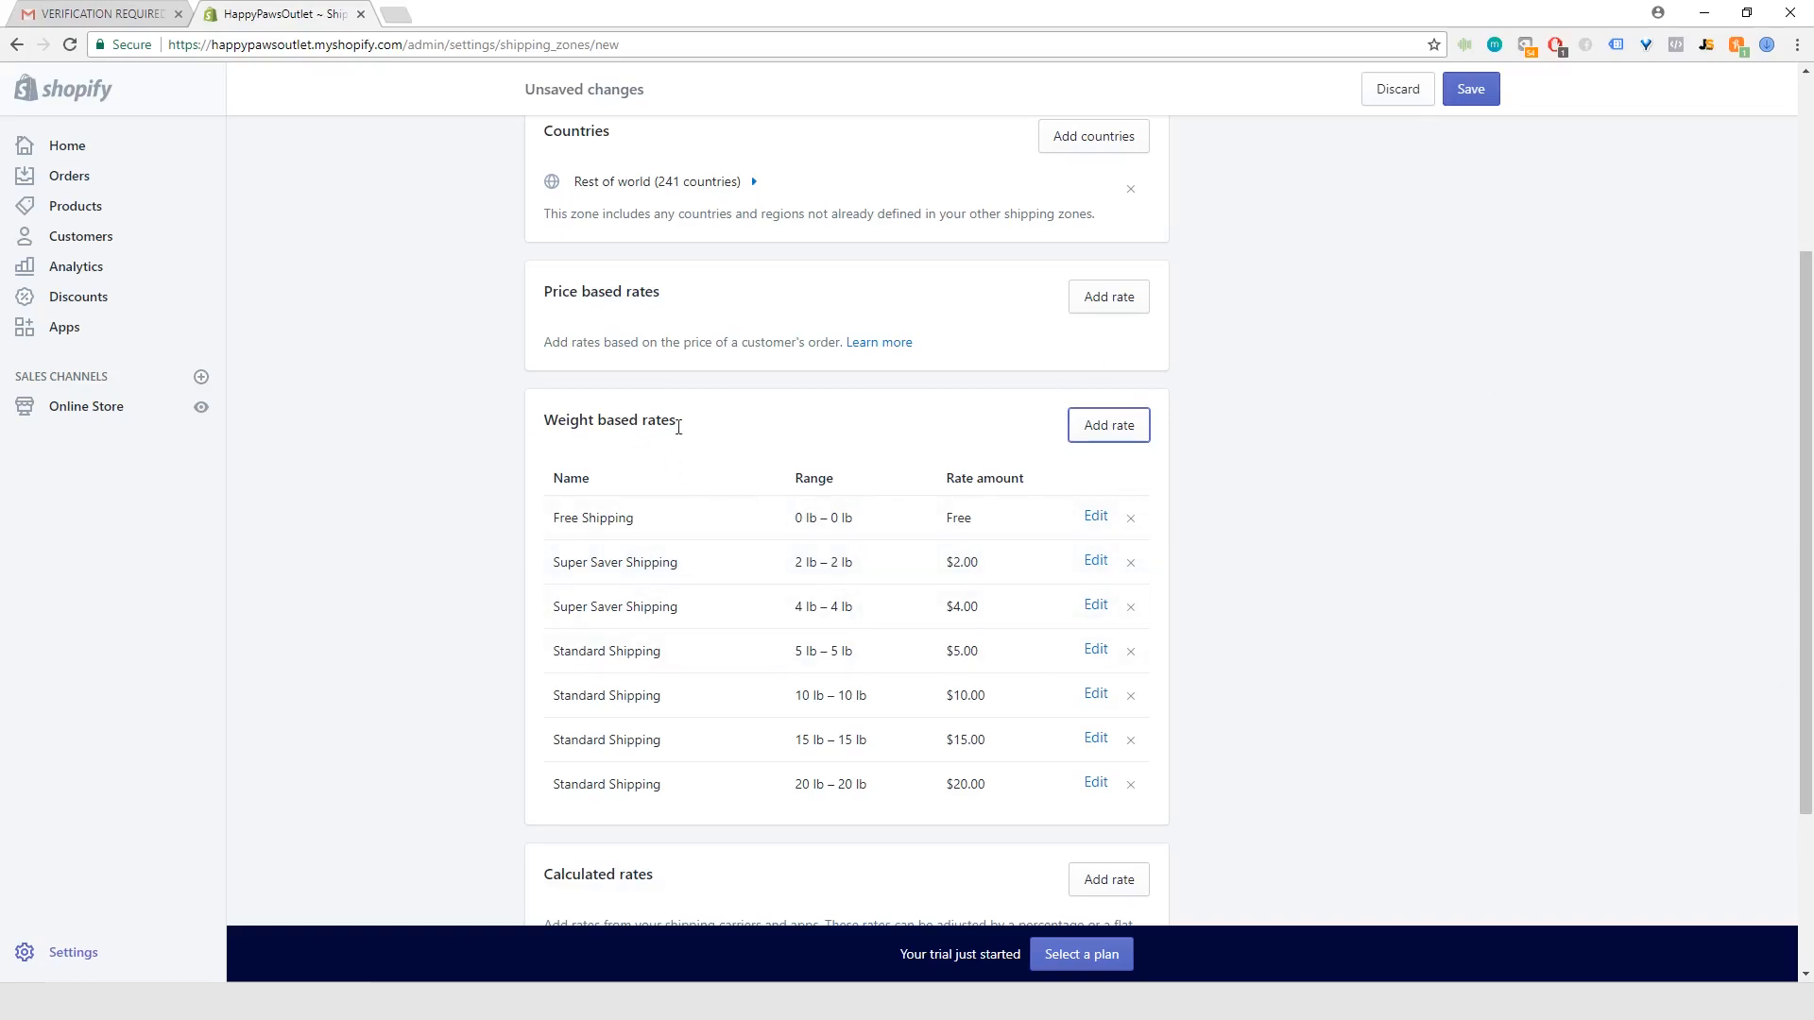
{"action": "scroll", "coordinate": [1134, 570], "scroll_direction": "up", "scroll_amount": 3}
{"action": "scroll", "coordinate": [1230, 460], "scroll_direction": "down", "scroll_amount": 3}
{"action": "scroll", "coordinate": [1230, 460], "scroll_direction": "down", "scroll_amount": 3}
{"action": "left_click", "coordinate": [642, 838]}
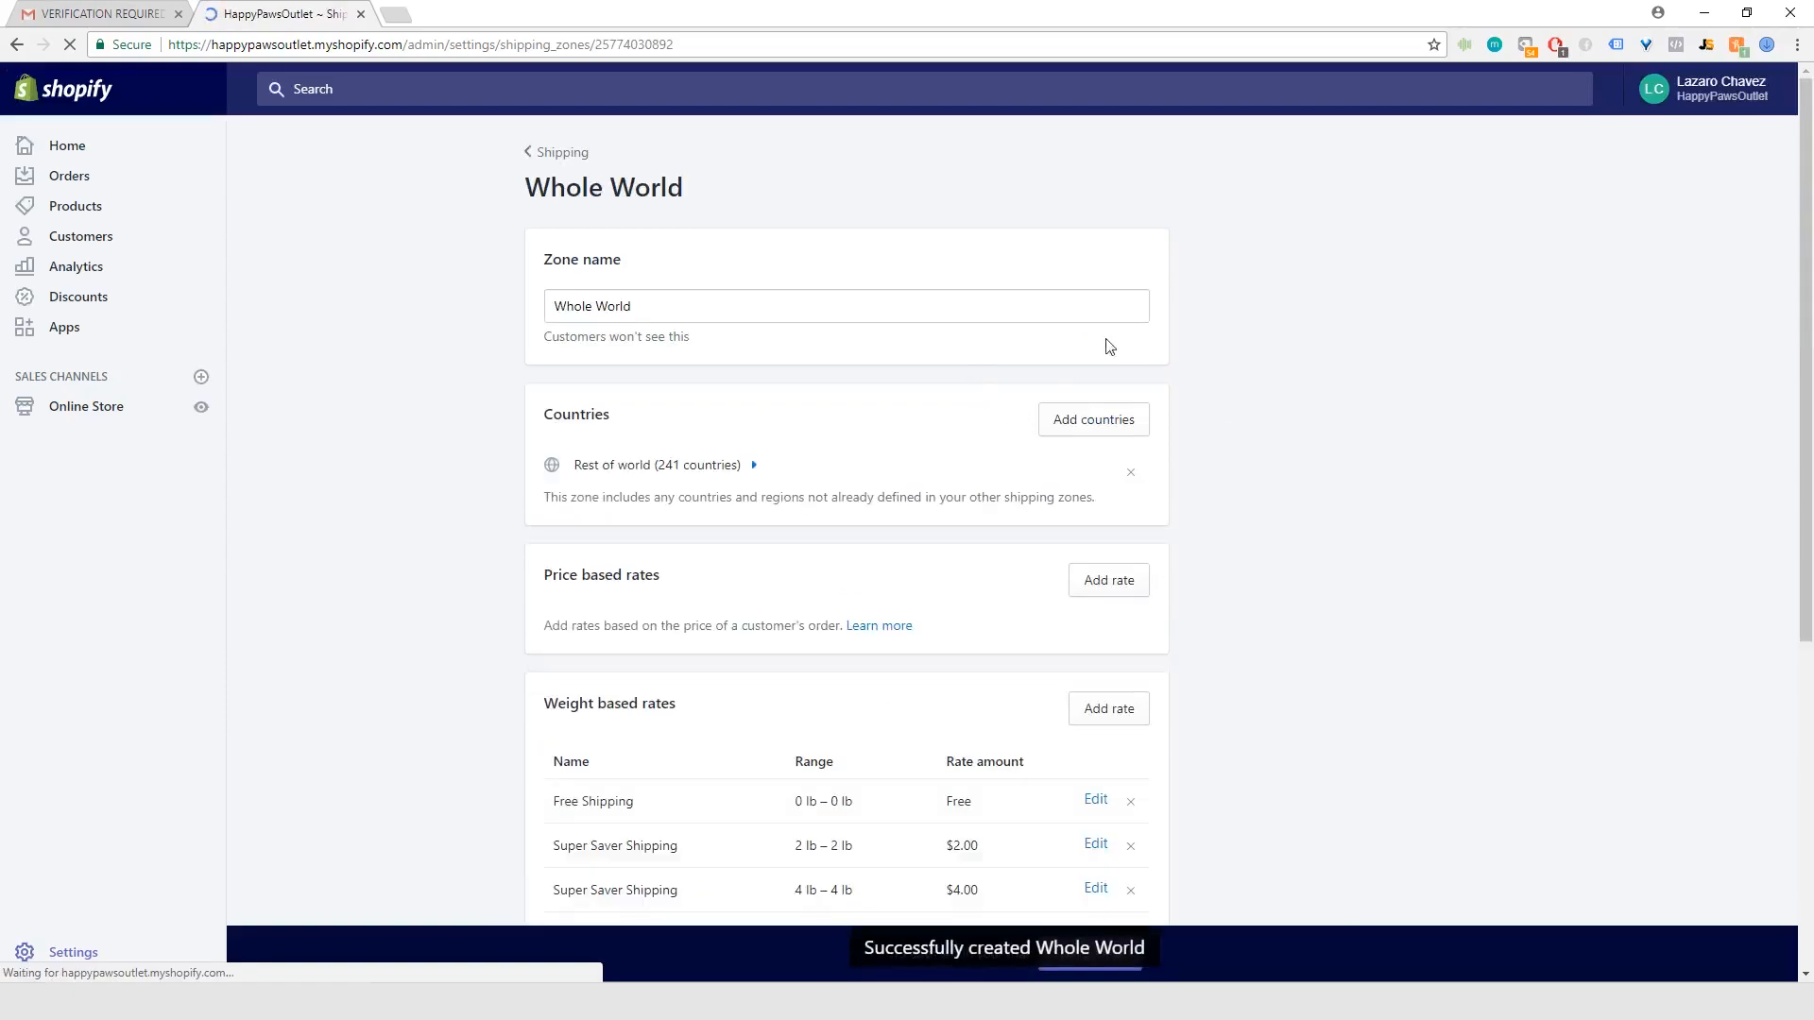
- Review the saved "Whole World" zone's rates and return to the Shipping settings overview
{"action": "scroll", "coordinate": [1020, 401], "scroll_direction": "down", "scroll_amount": 1}
{"action": "scroll", "coordinate": [765, 502], "scroll_direction": "down", "scroll_amount": 2}
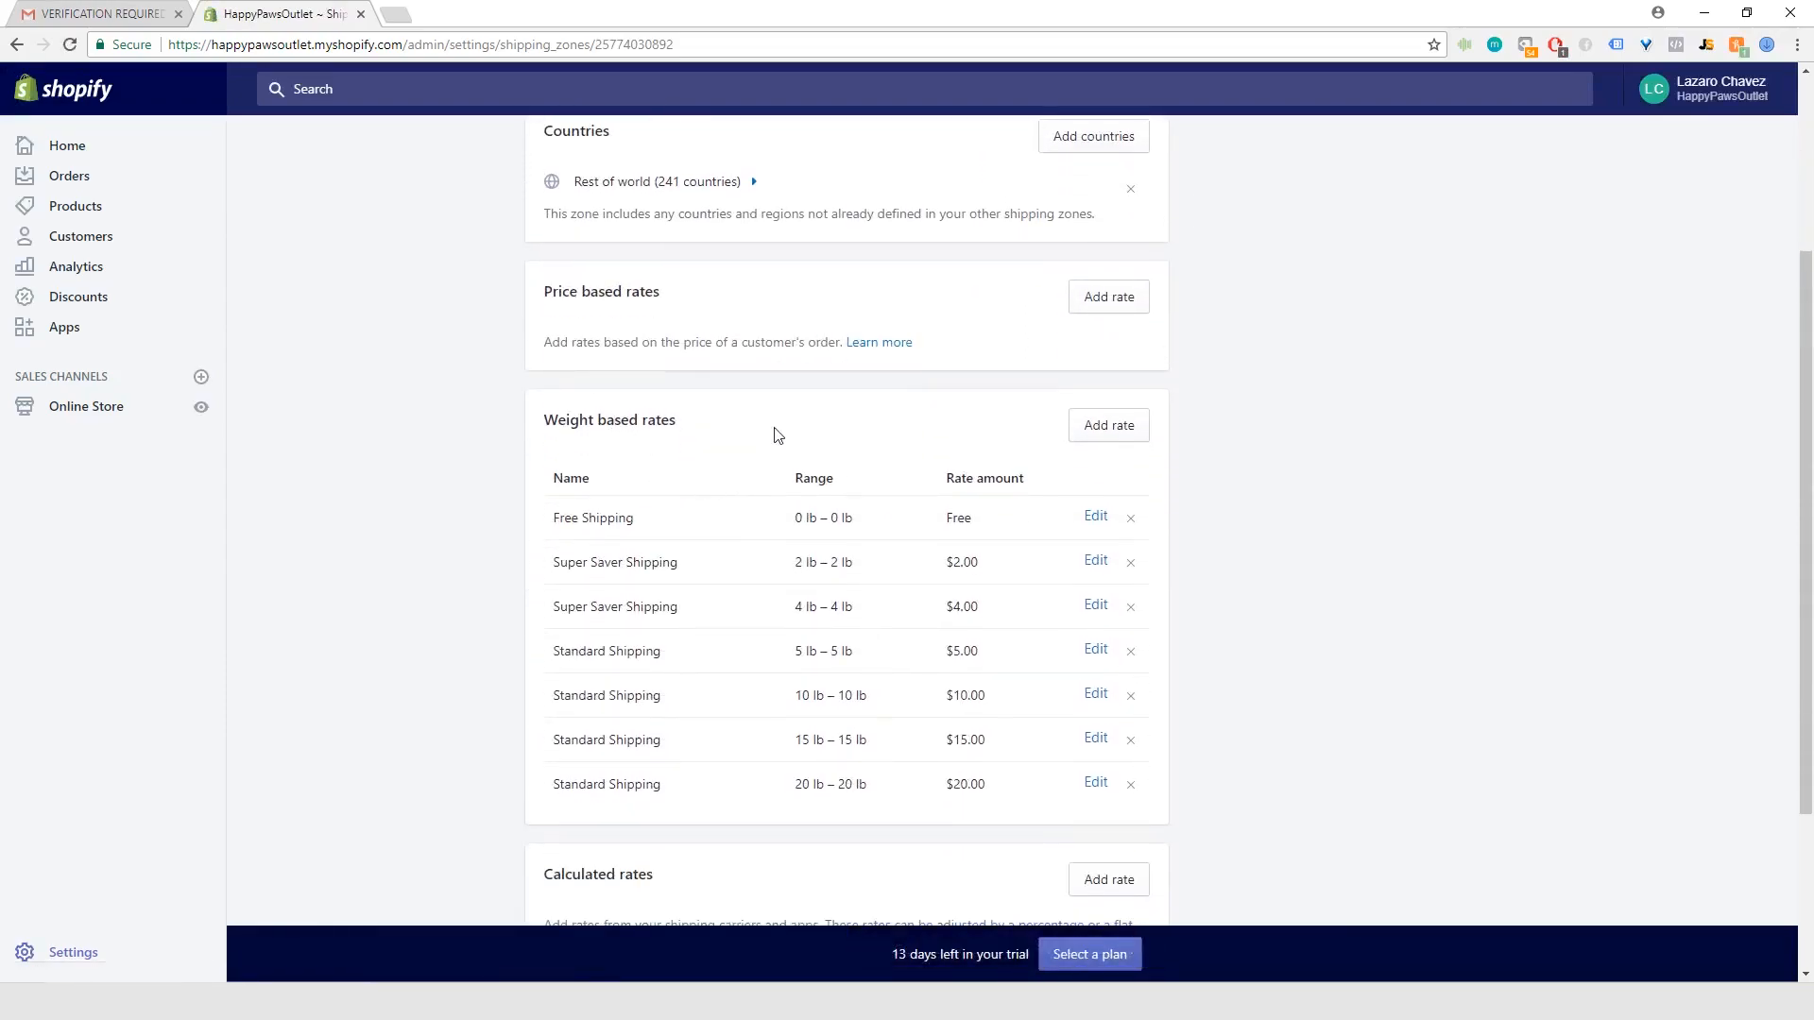
{"action": "scroll", "coordinate": [755, 443], "scroll_direction": "down", "scroll_amount": 1}
{"action": "scroll", "coordinate": [806, 538], "scroll_direction": "down", "scroll_amount": 2}
{"action": "scroll", "coordinate": [798, 519], "scroll_direction": "up", "scroll_amount": 2}
{"action": "scroll", "coordinate": [790, 507], "scroll_direction": "up", "scroll_amount": 4}
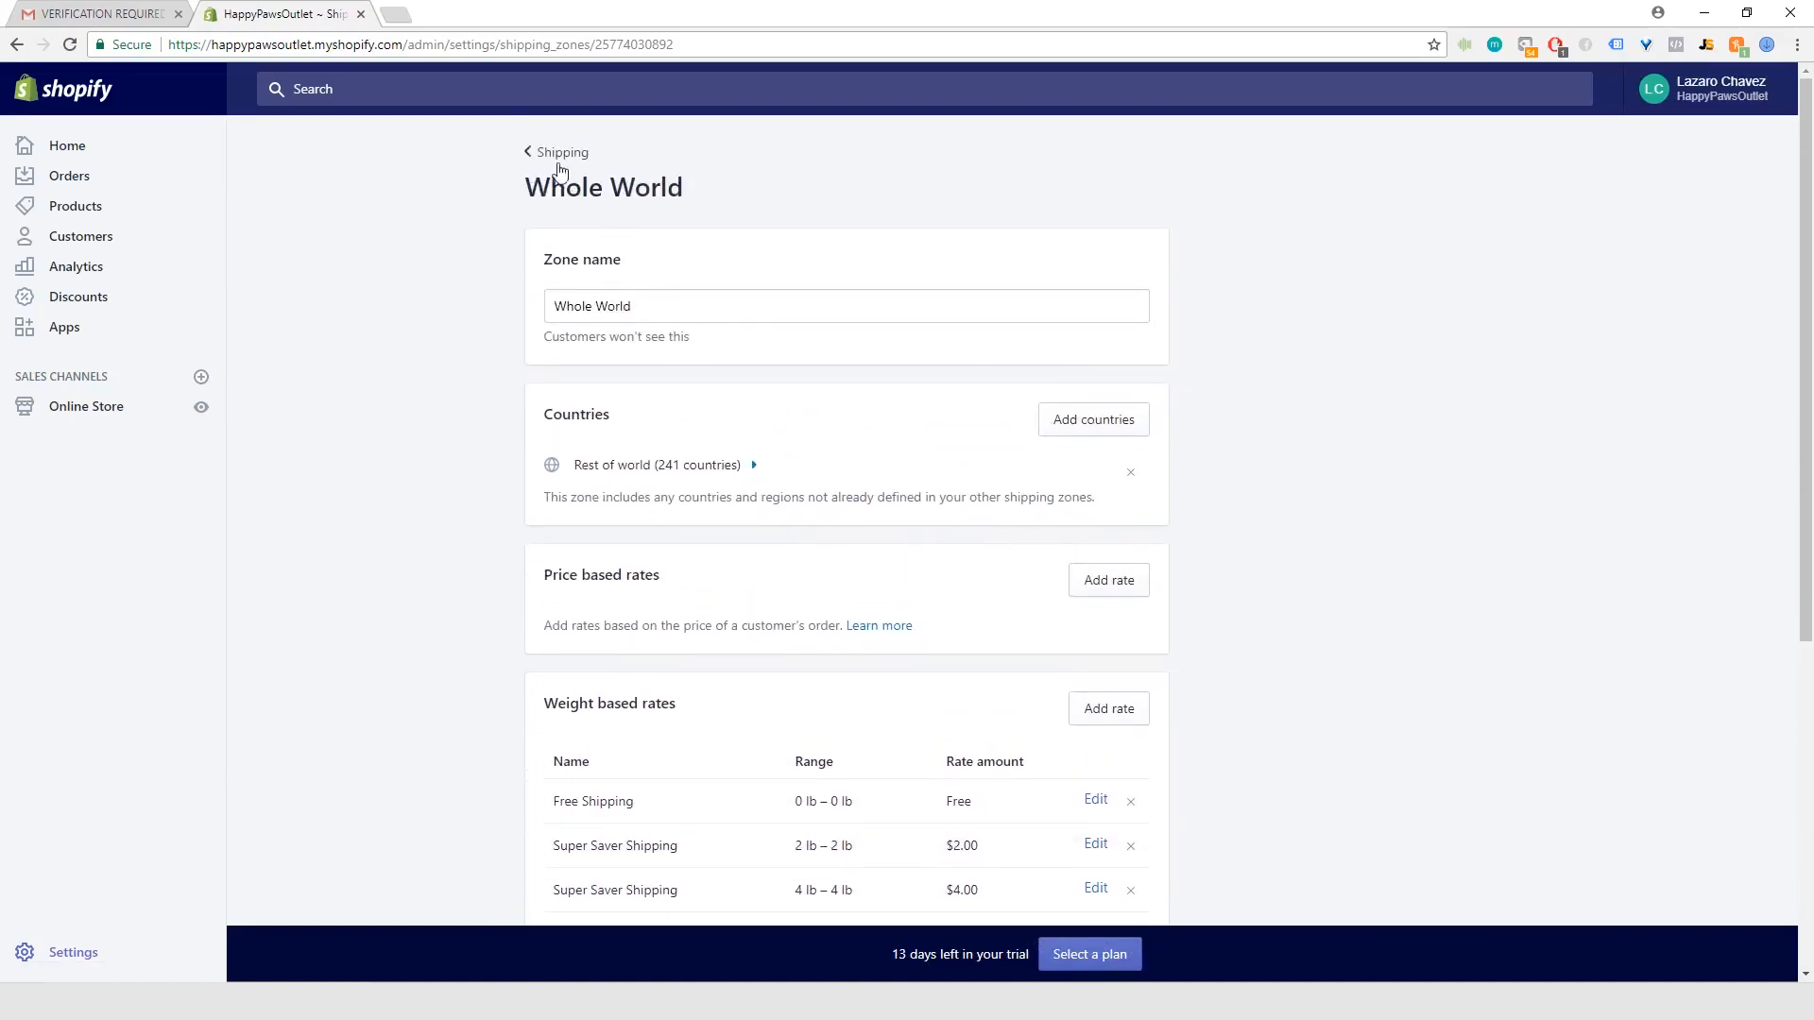
{"action": "left_click", "coordinate": [558, 165]}
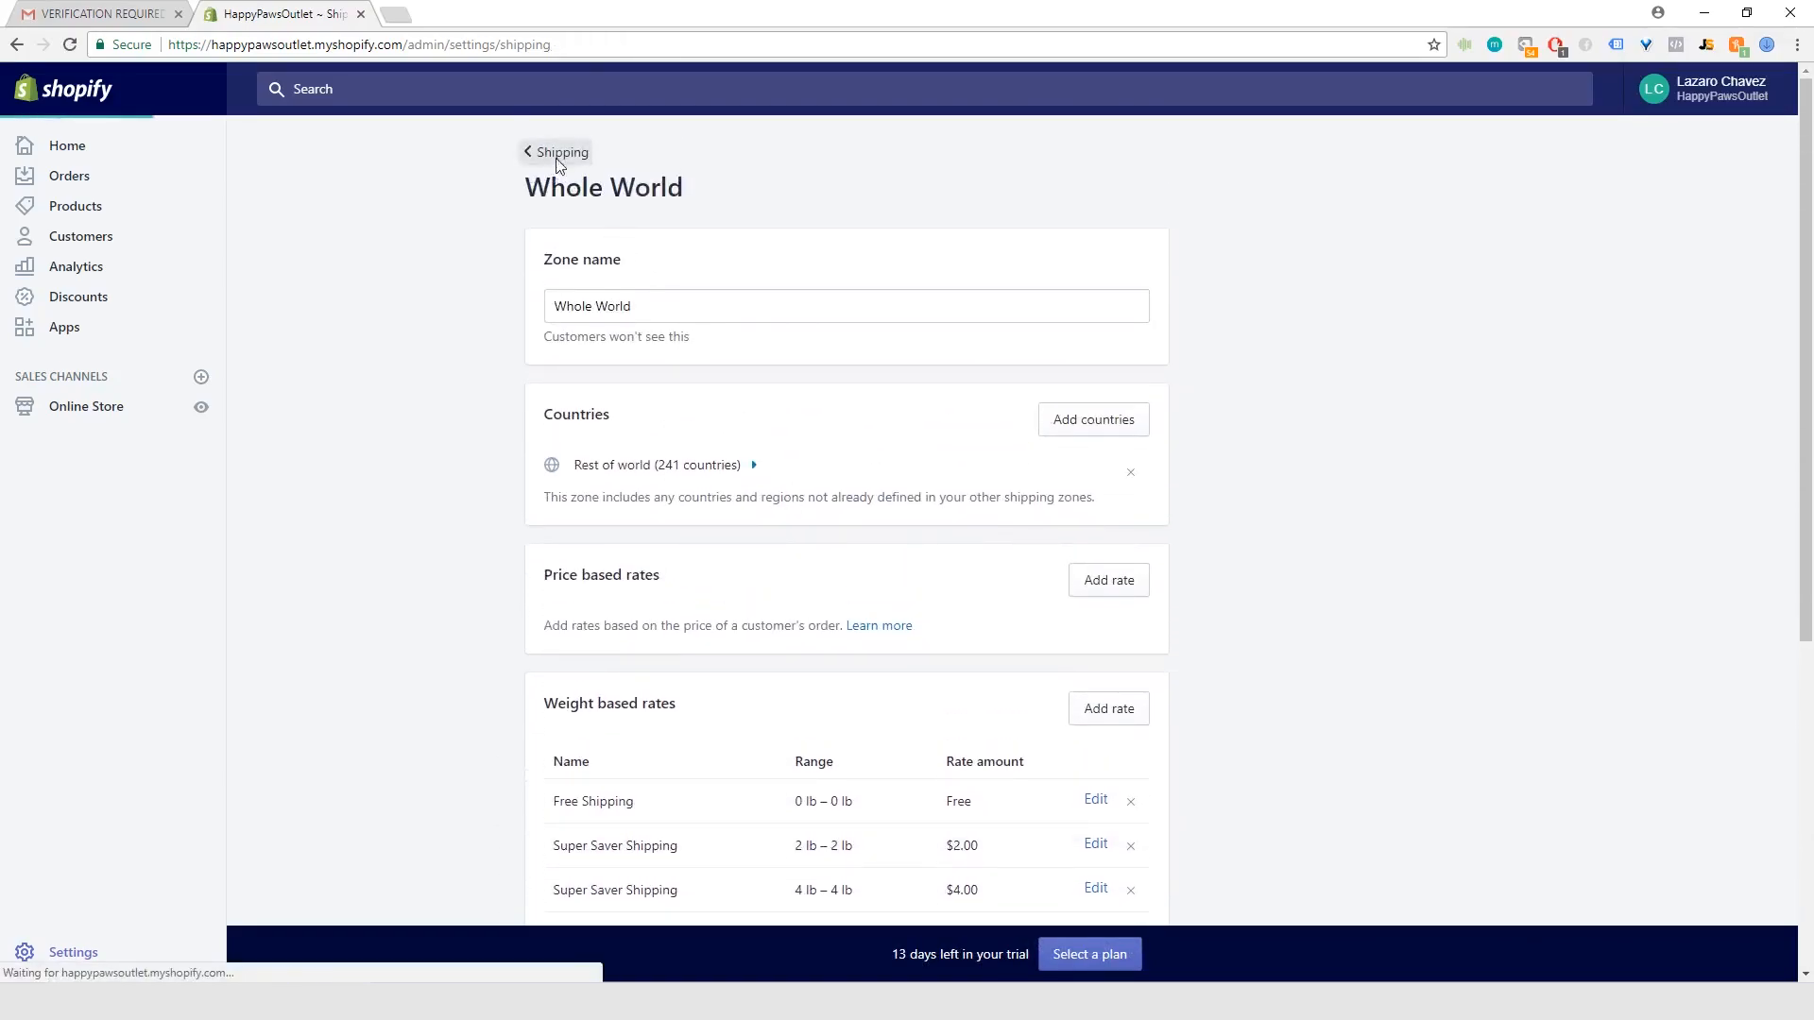
- Examine the Shipping settings overview, including the "Whole World" zone's rates, shipping labels, saved packages and additional shipping methods
{"action": "scroll", "coordinate": [1086, 444], "scroll_direction": "down", "scroll_amount": 2}
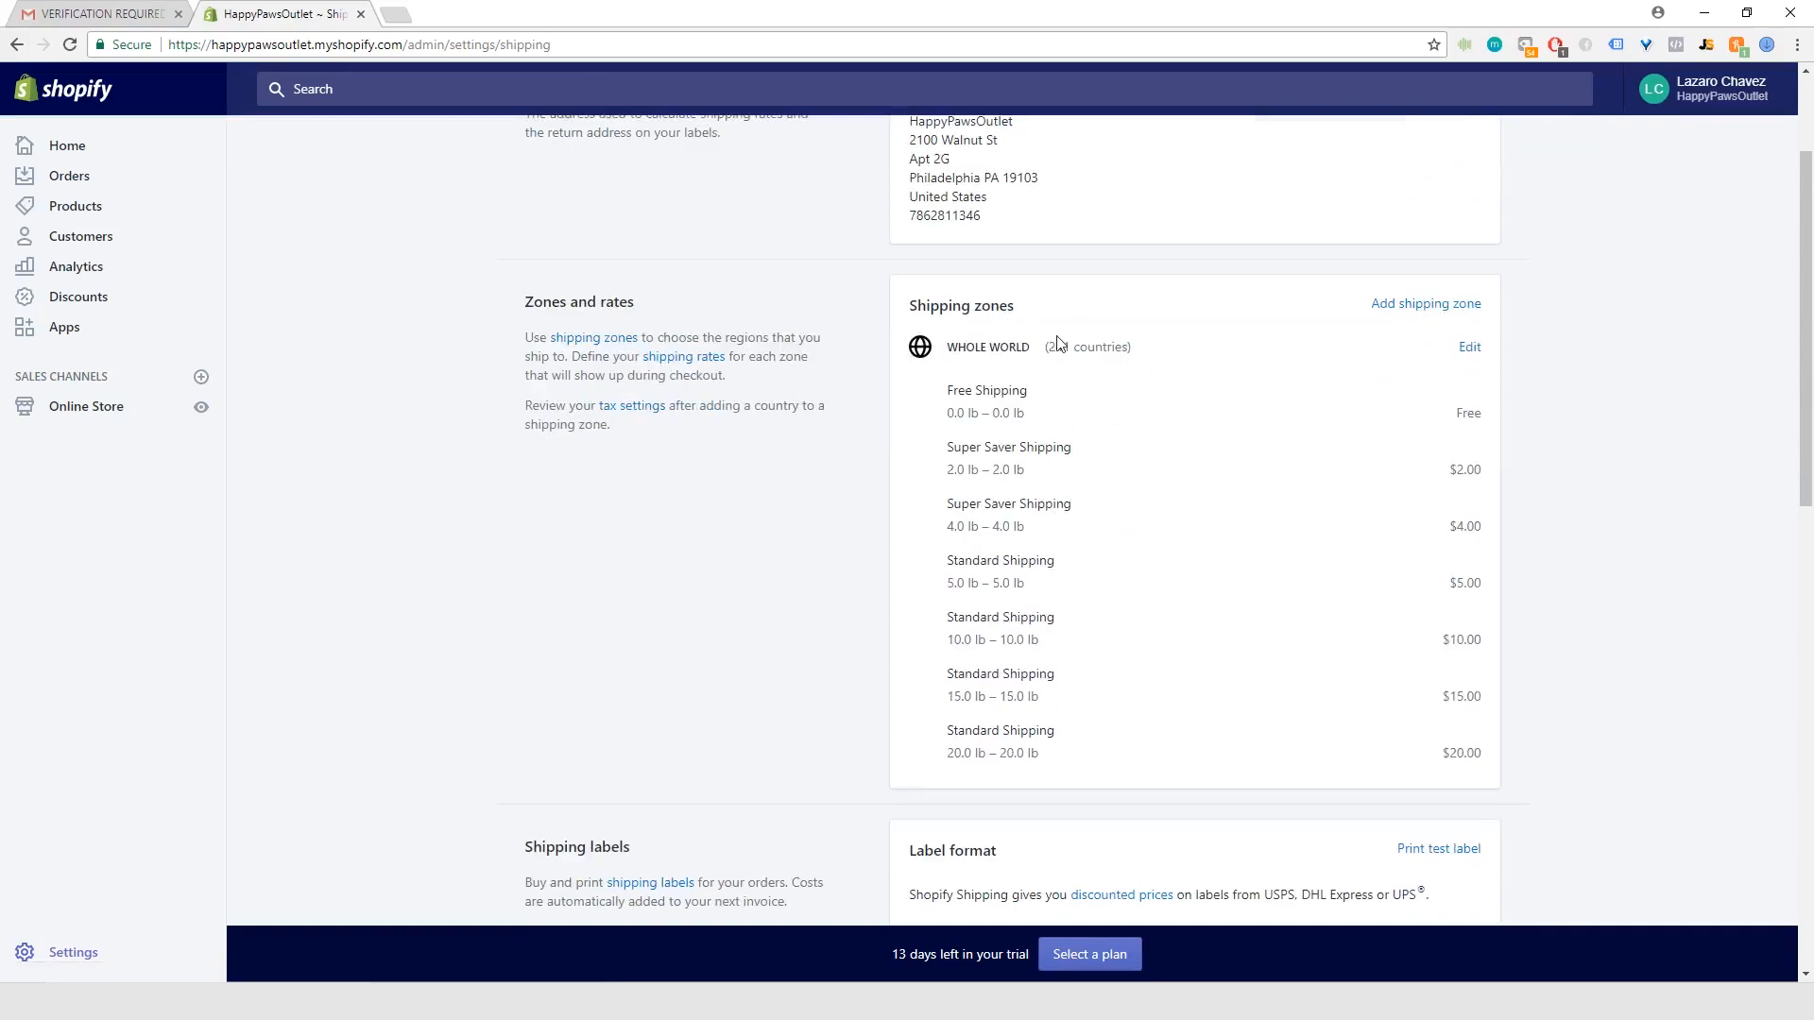
{"action": "scroll", "coordinate": [1035, 590], "scroll_direction": "down", "scroll_amount": 8}
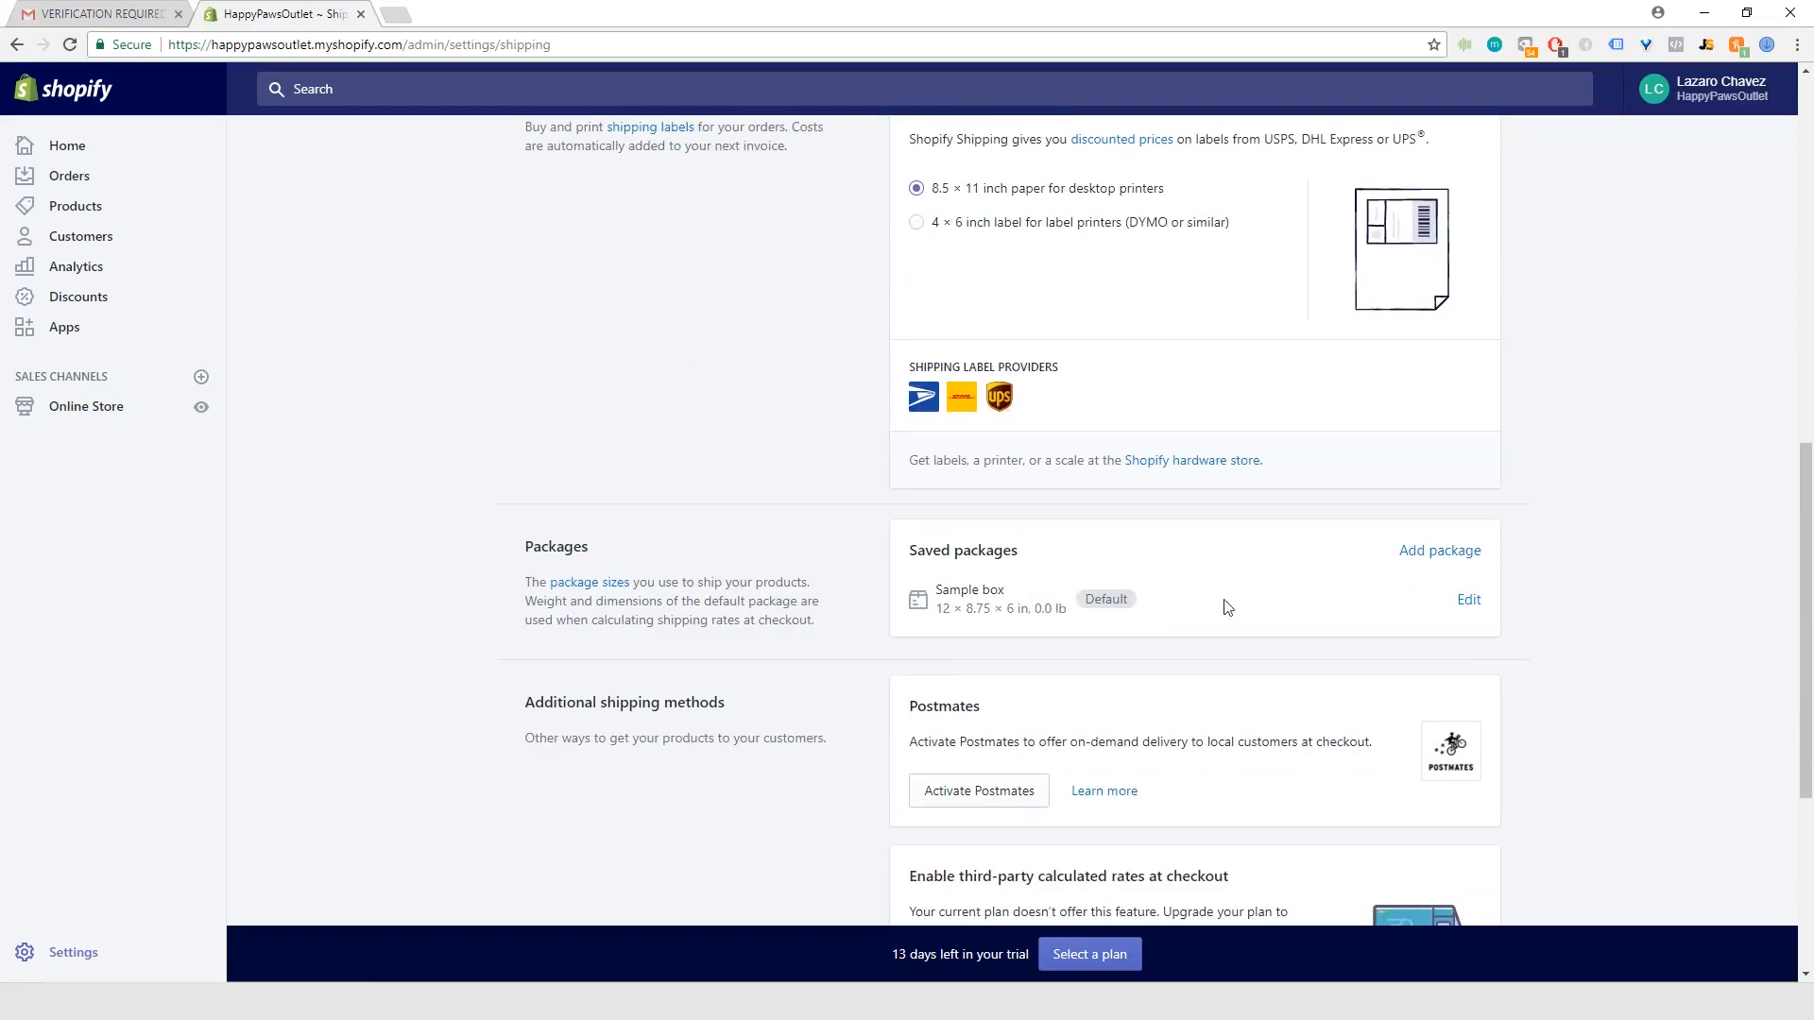
{"action": "scroll", "coordinate": [1115, 620], "scroll_direction": "up", "scroll_amount": 1}
{"action": "scroll", "coordinate": [1115, 625], "scroll_direction": "up", "scroll_amount": 7}
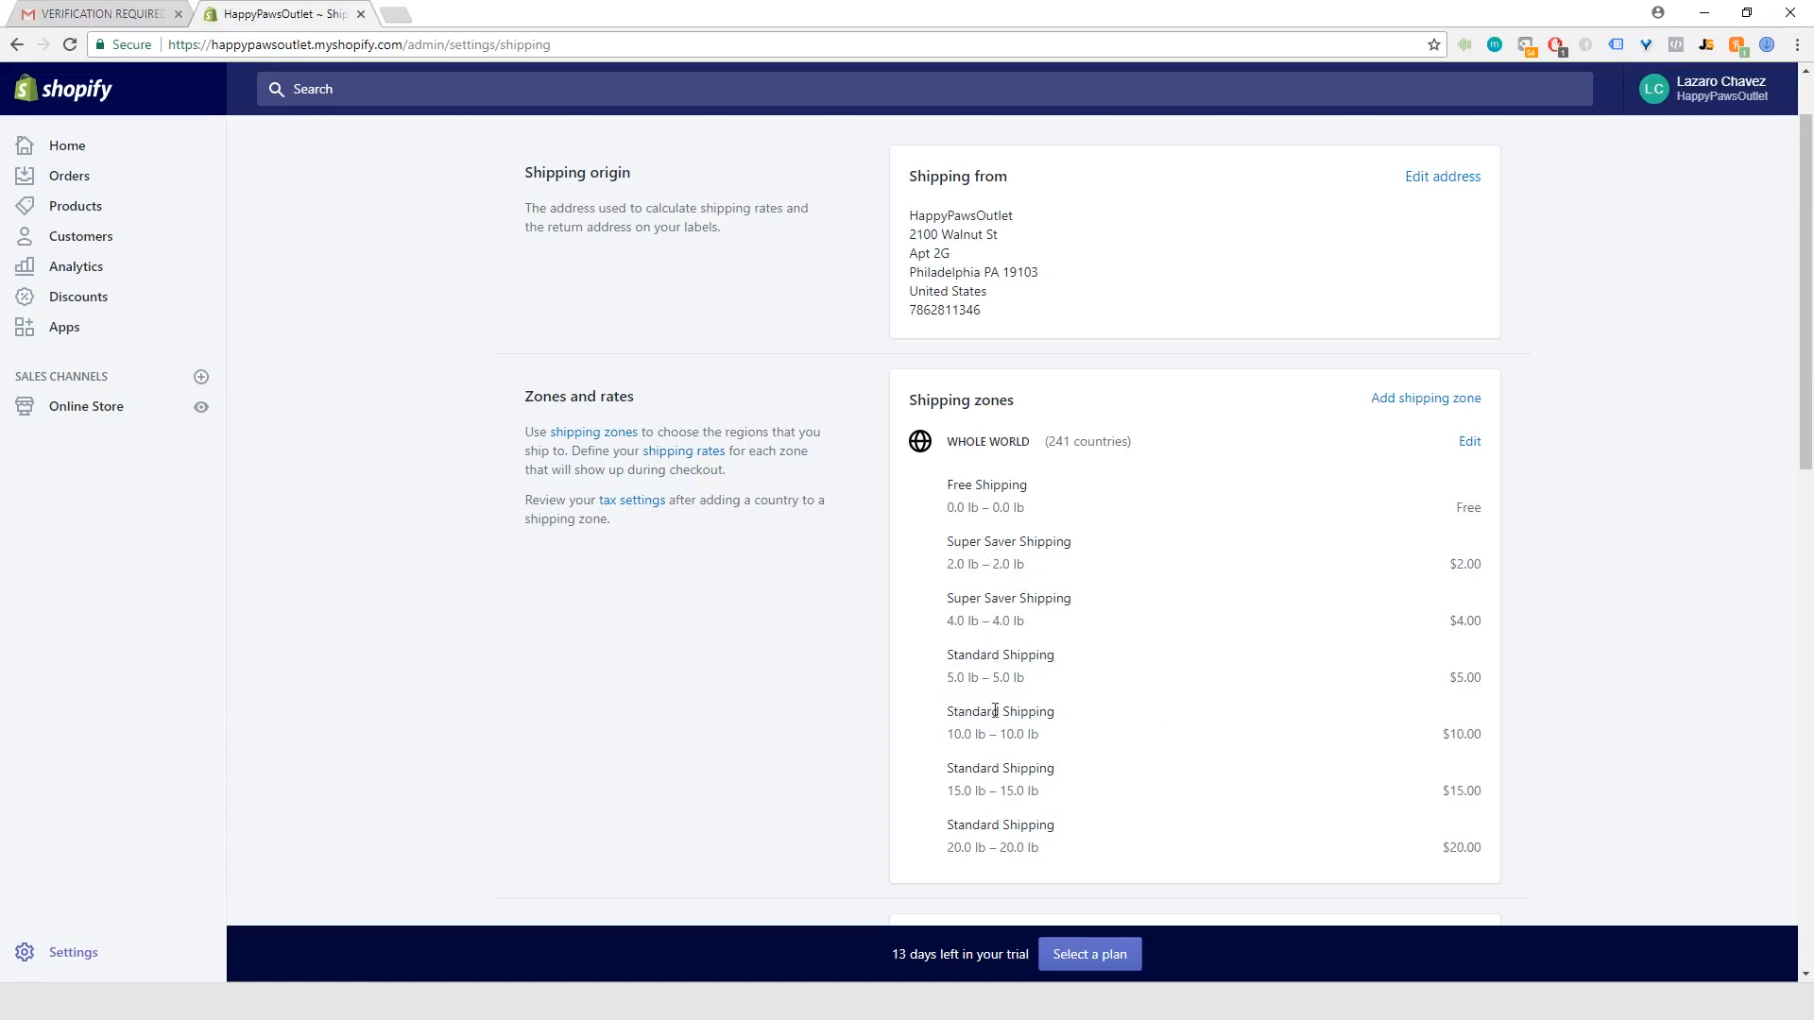
{"action": "scroll", "coordinate": [940, 732], "scroll_direction": "down", "scroll_amount": 8}
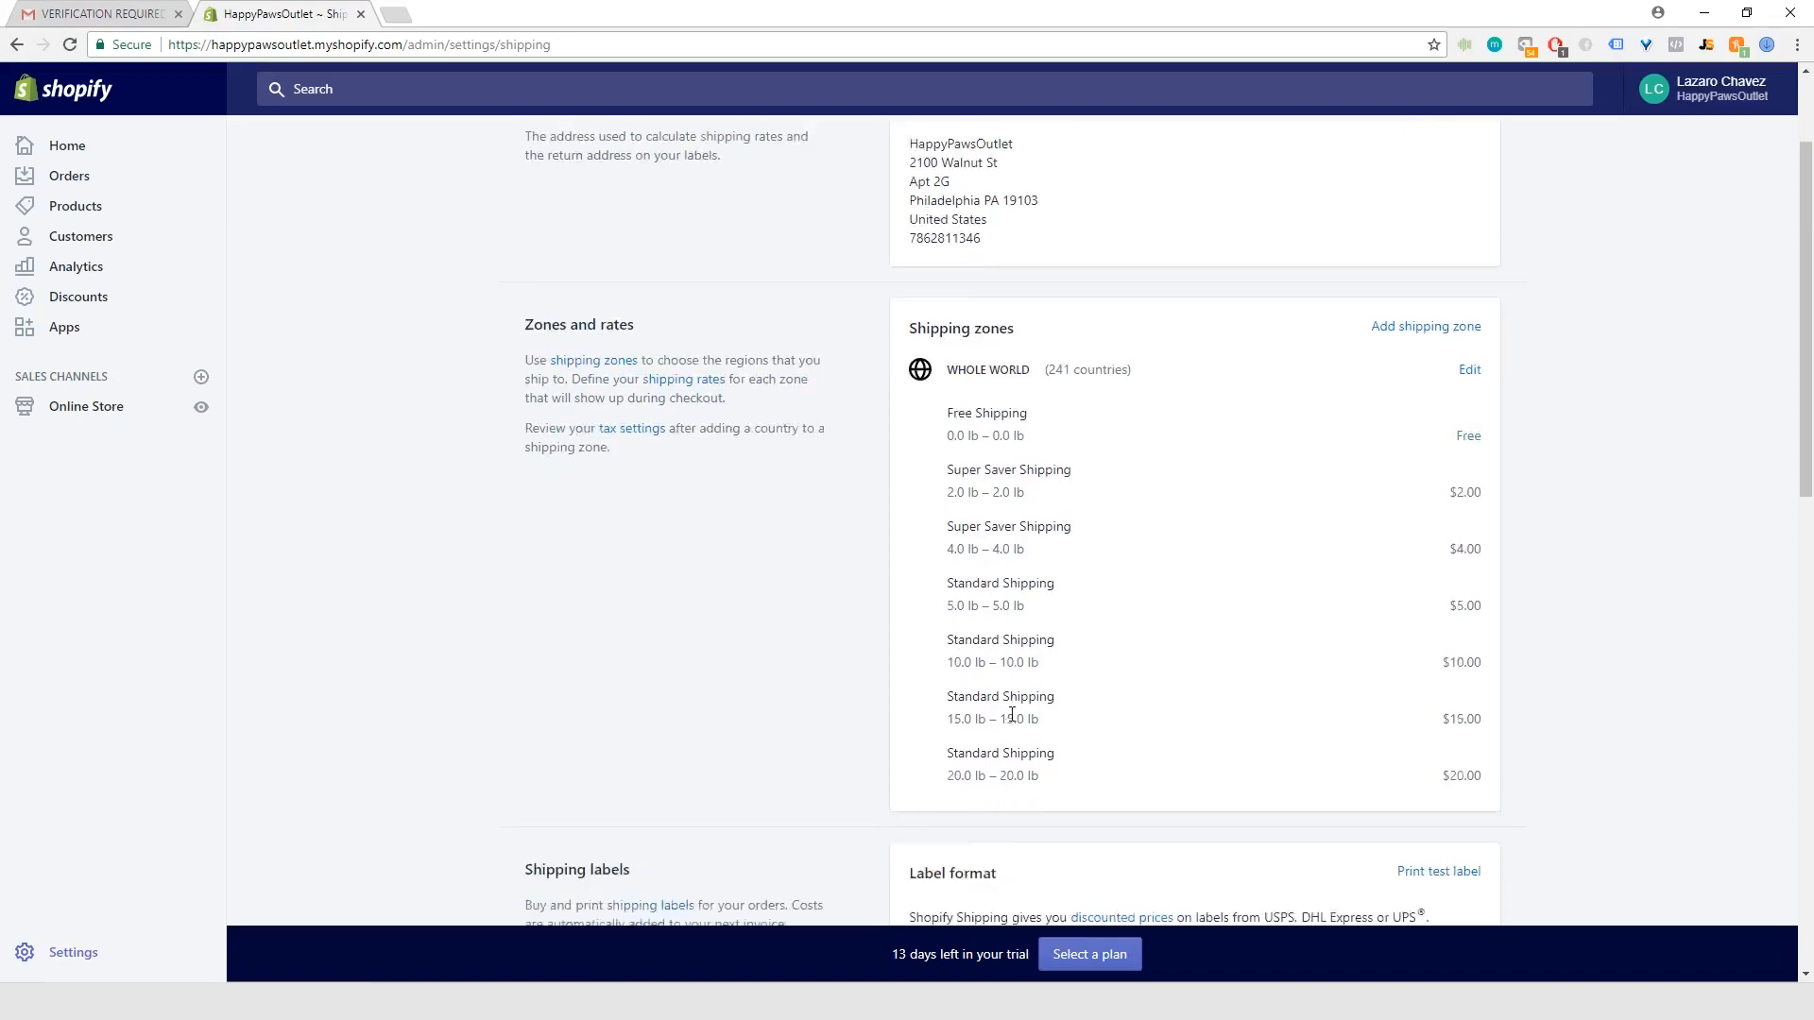
{"action": "scroll", "coordinate": [1056, 724], "scroll_direction": "down", "scroll_amount": 3}
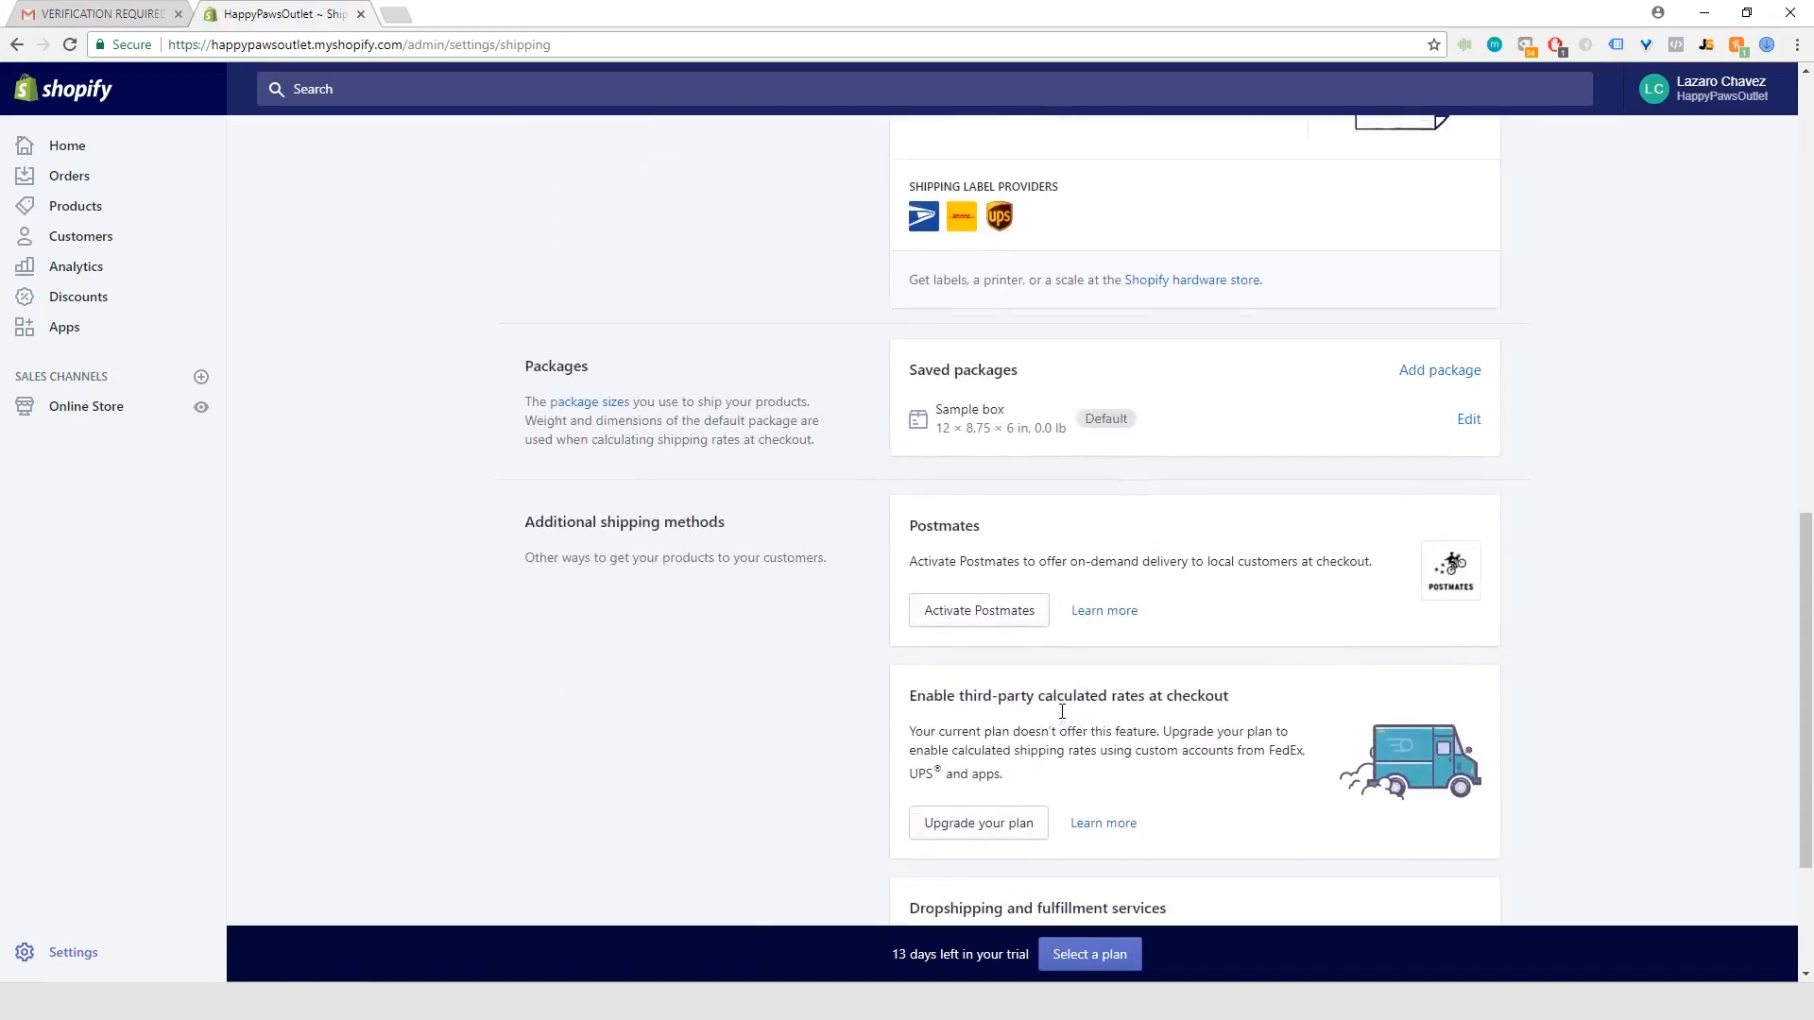
{"action": "scroll", "coordinate": [1061, 708], "scroll_direction": "up", "scroll_amount": 10}
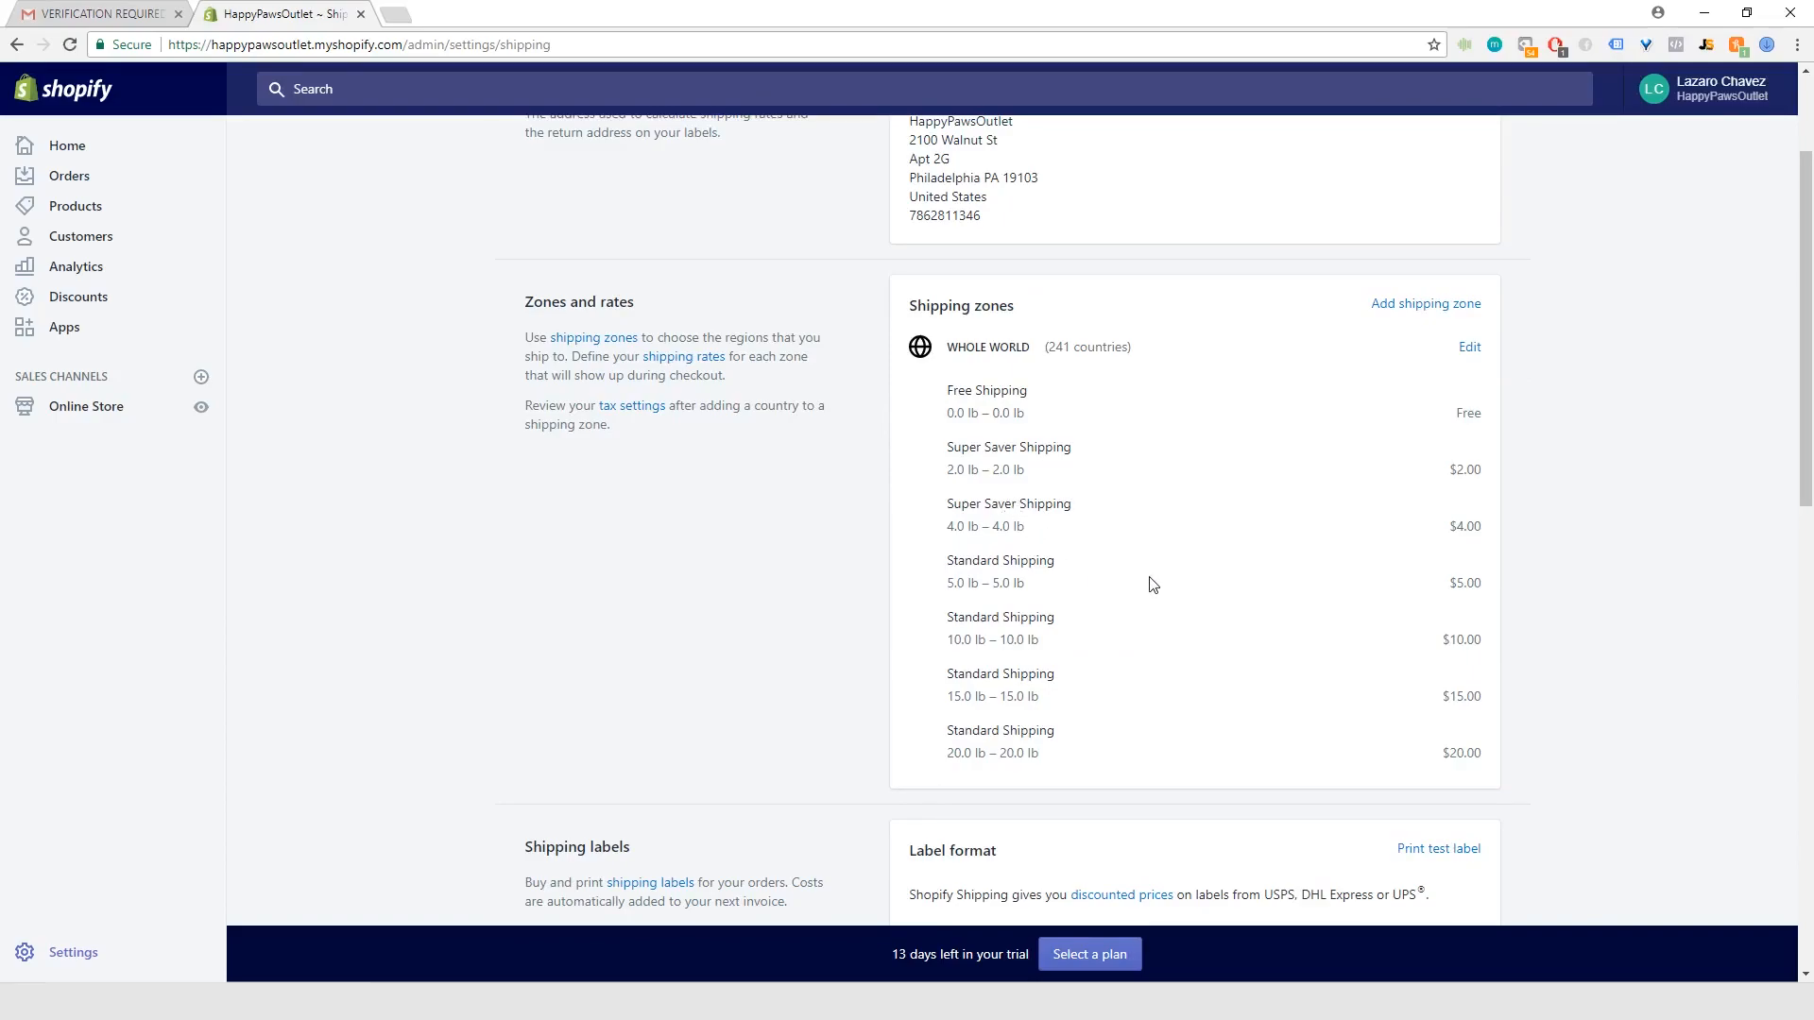
{"action": "scroll", "coordinate": [1153, 583], "scroll_direction": "up", "scroll_amount": 2}
{"action": "scroll", "coordinate": [1152, 583], "scroll_direction": "down", "scroll_amount": 15}
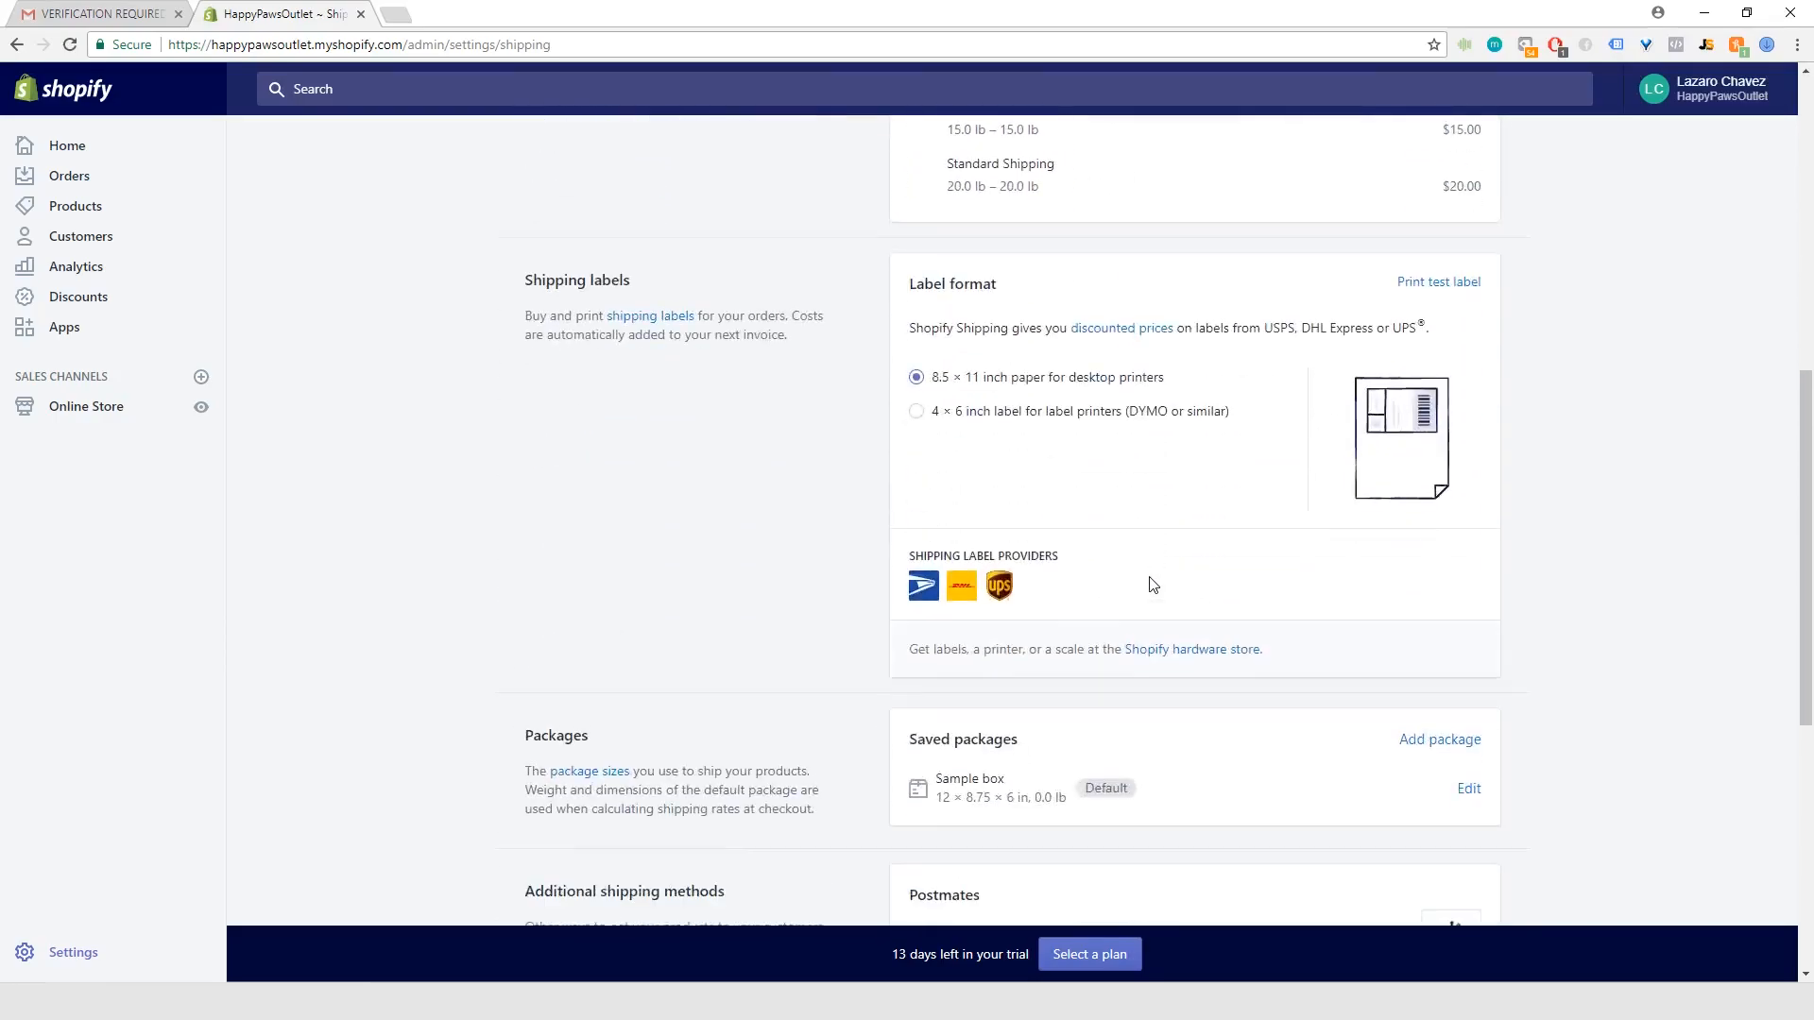
{"action": "scroll", "coordinate": [1150, 586], "scroll_direction": "up", "scroll_amount": 3}
{"action": "scroll", "coordinate": [1151, 586], "scroll_direction": "up", "scroll_amount": 10}
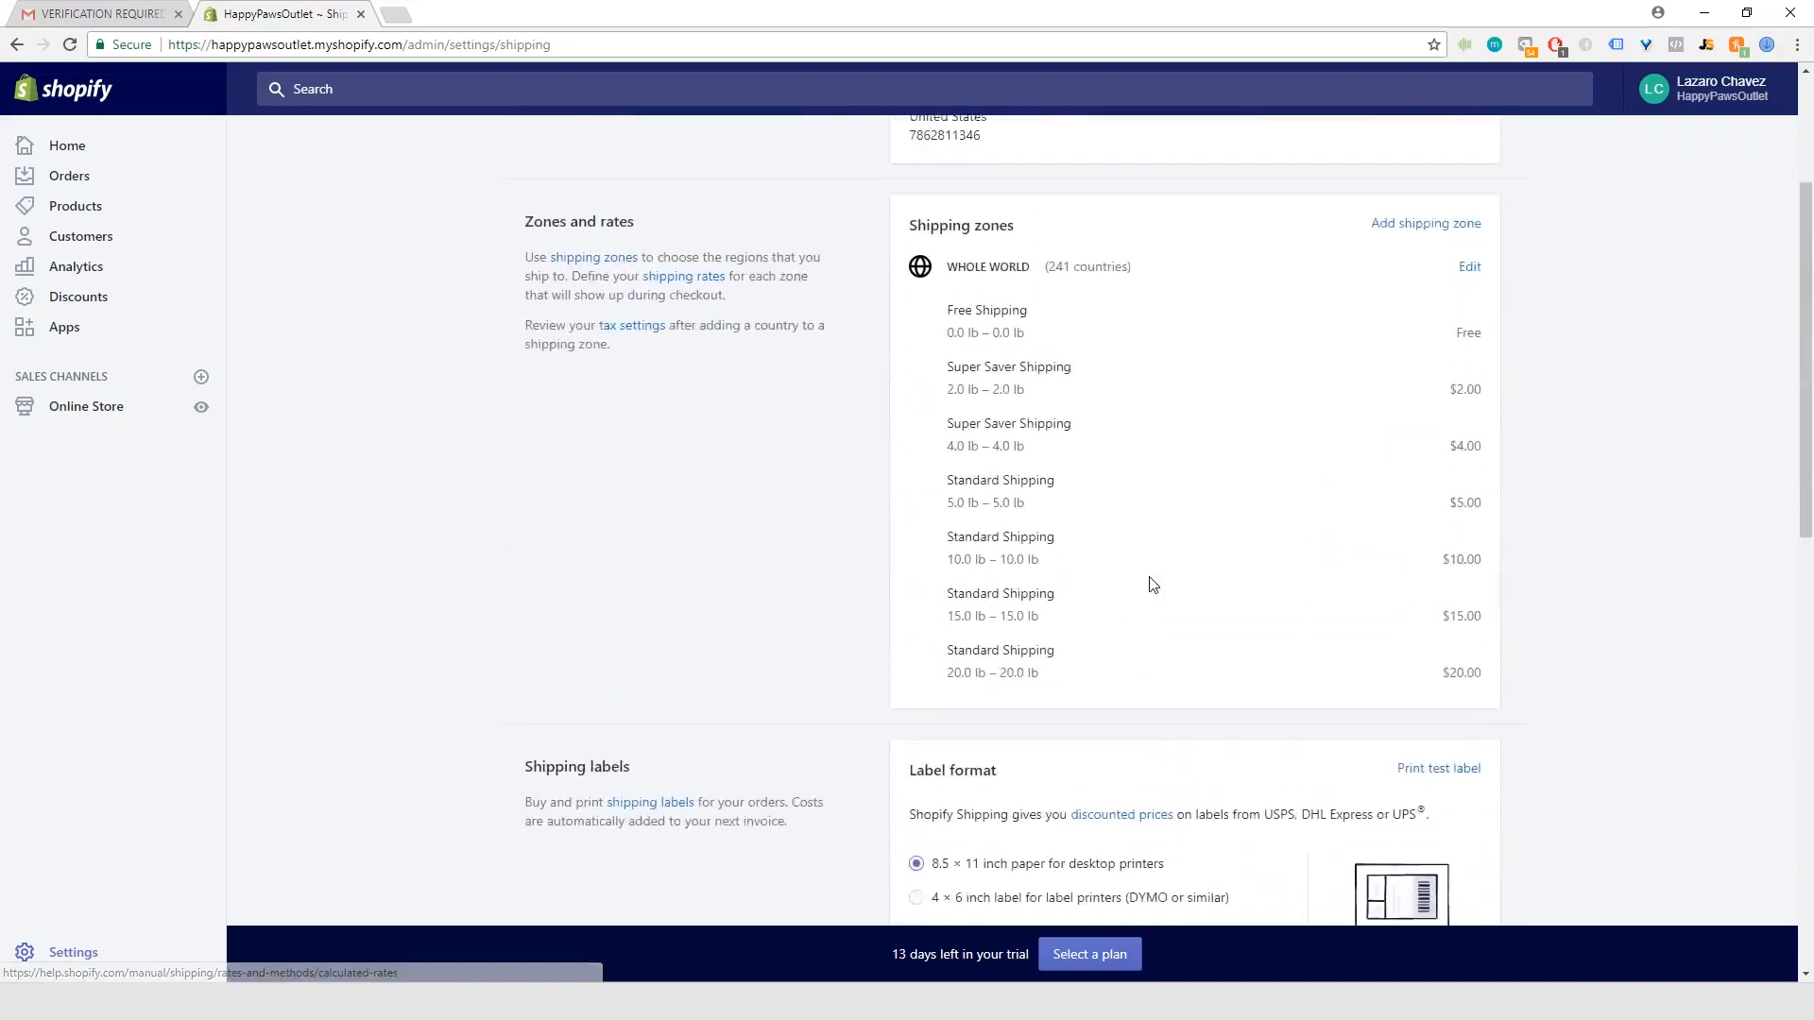